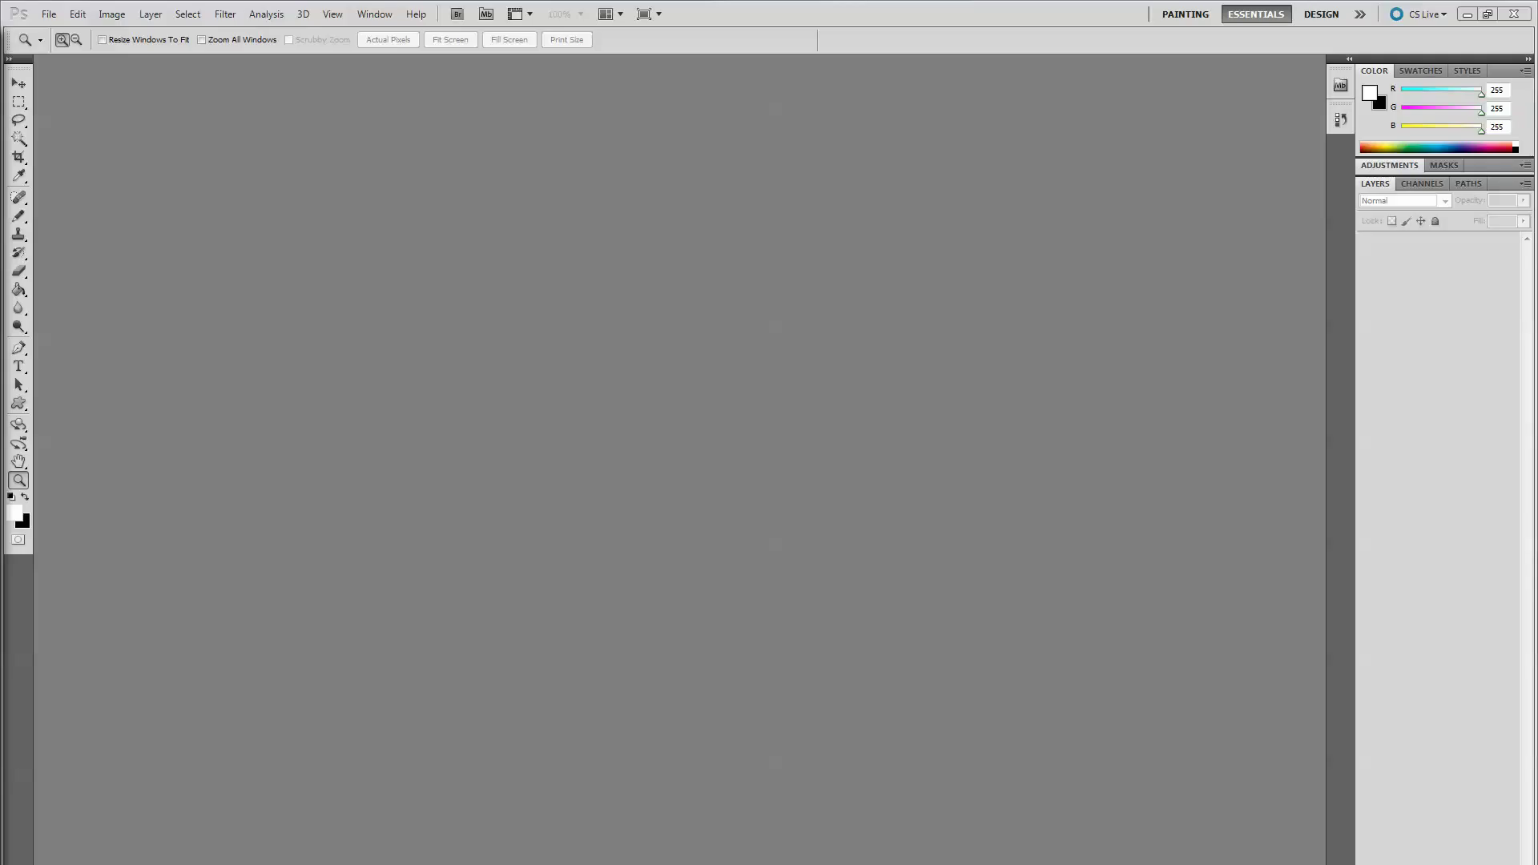
{"action": "left_click_drag", "start_coordinate": [4, 336], "coordinate": [657, 426]}
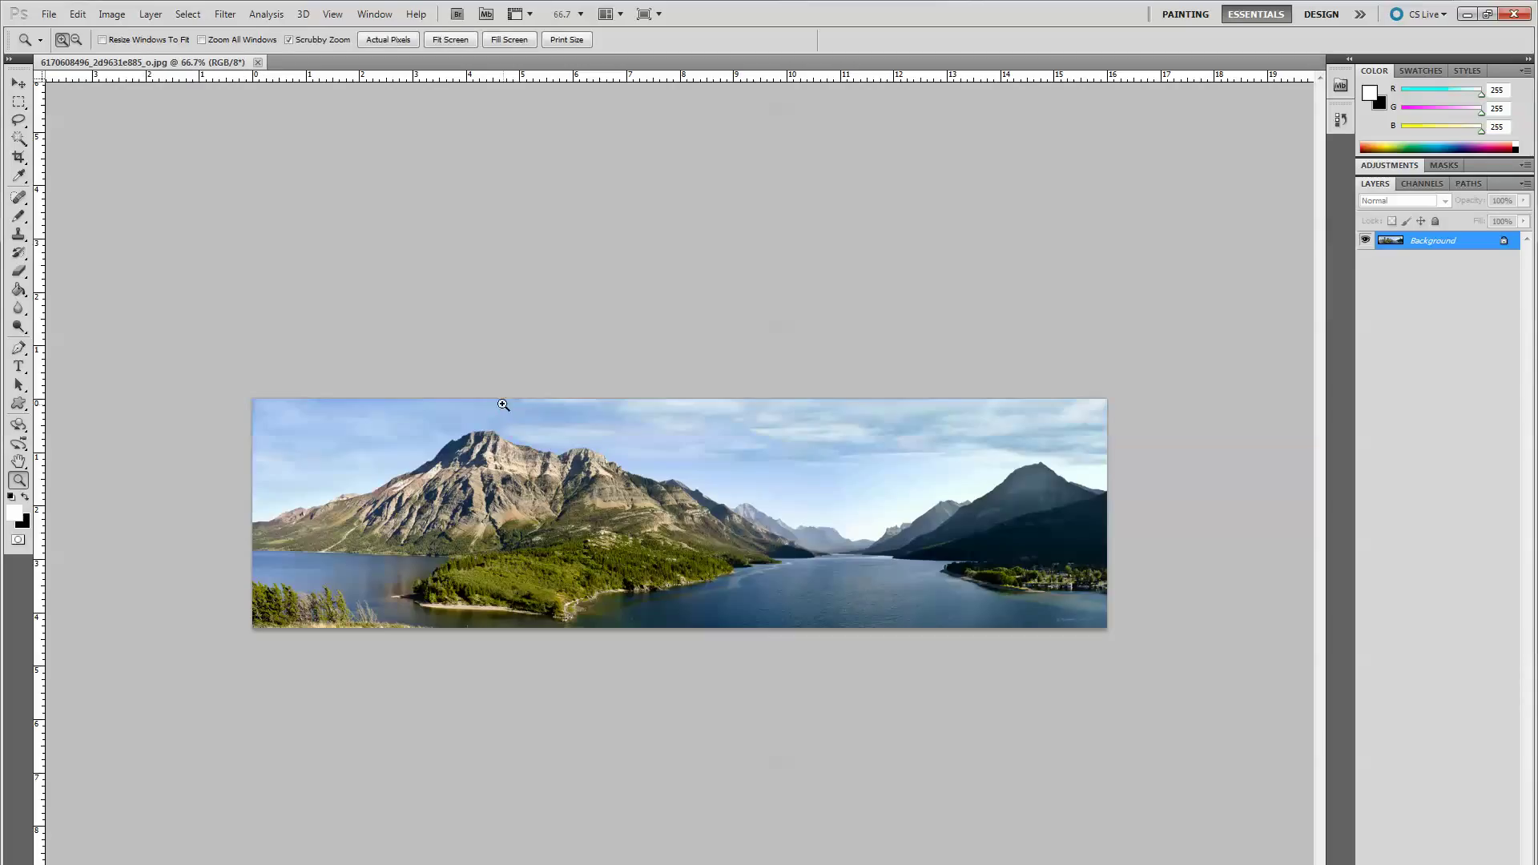
{"action": "left_click", "coordinate": [454, 41]}
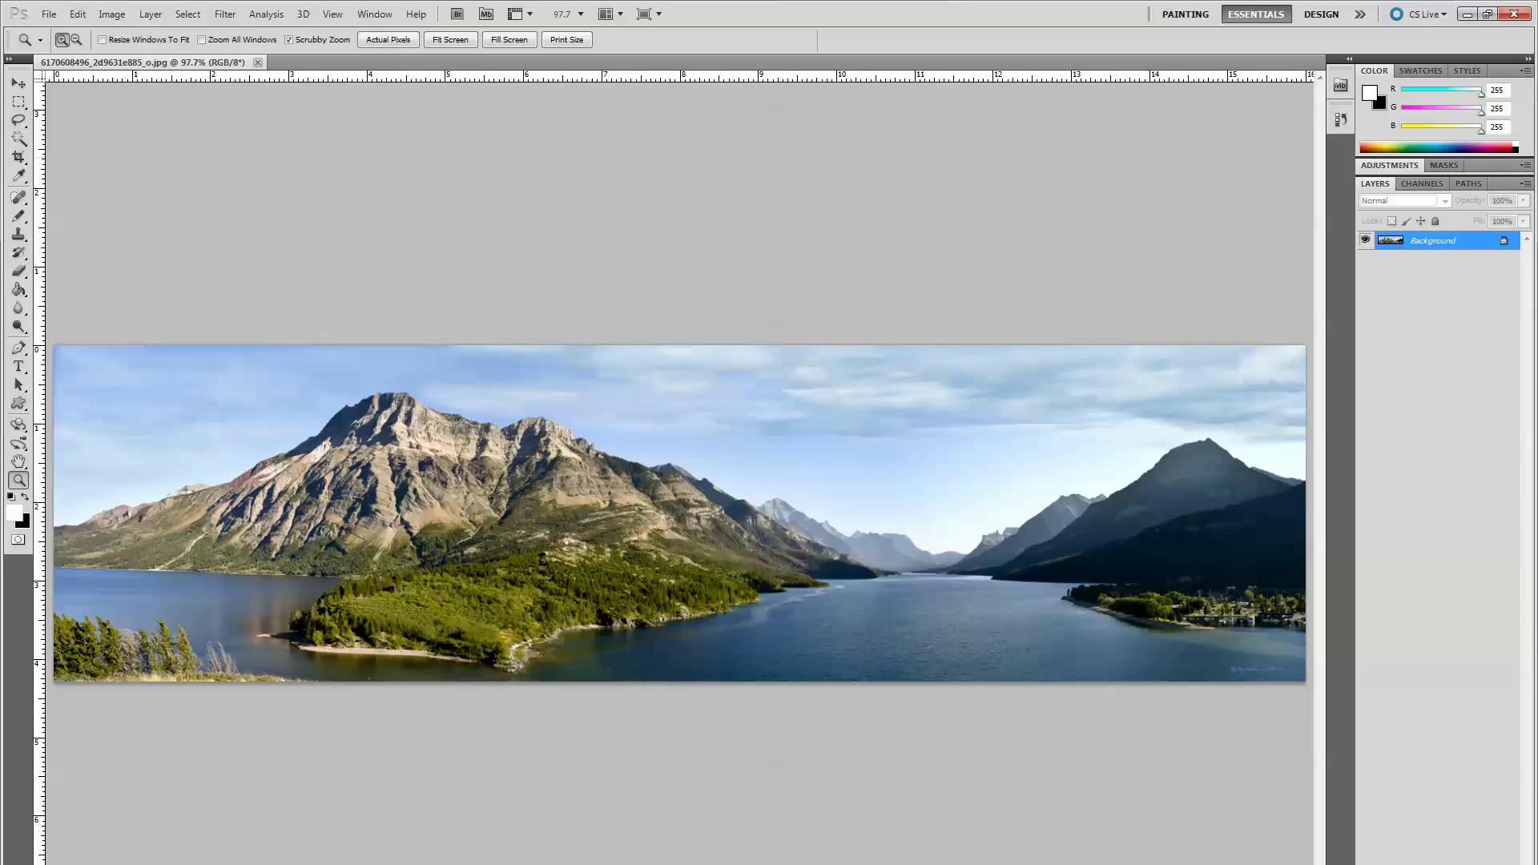
Create a new transparent document 16 inches wide at a resolution of 100 pixels/inch, with its dimensions in inches.
{"action": "left_click", "coordinate": [49, 17]}
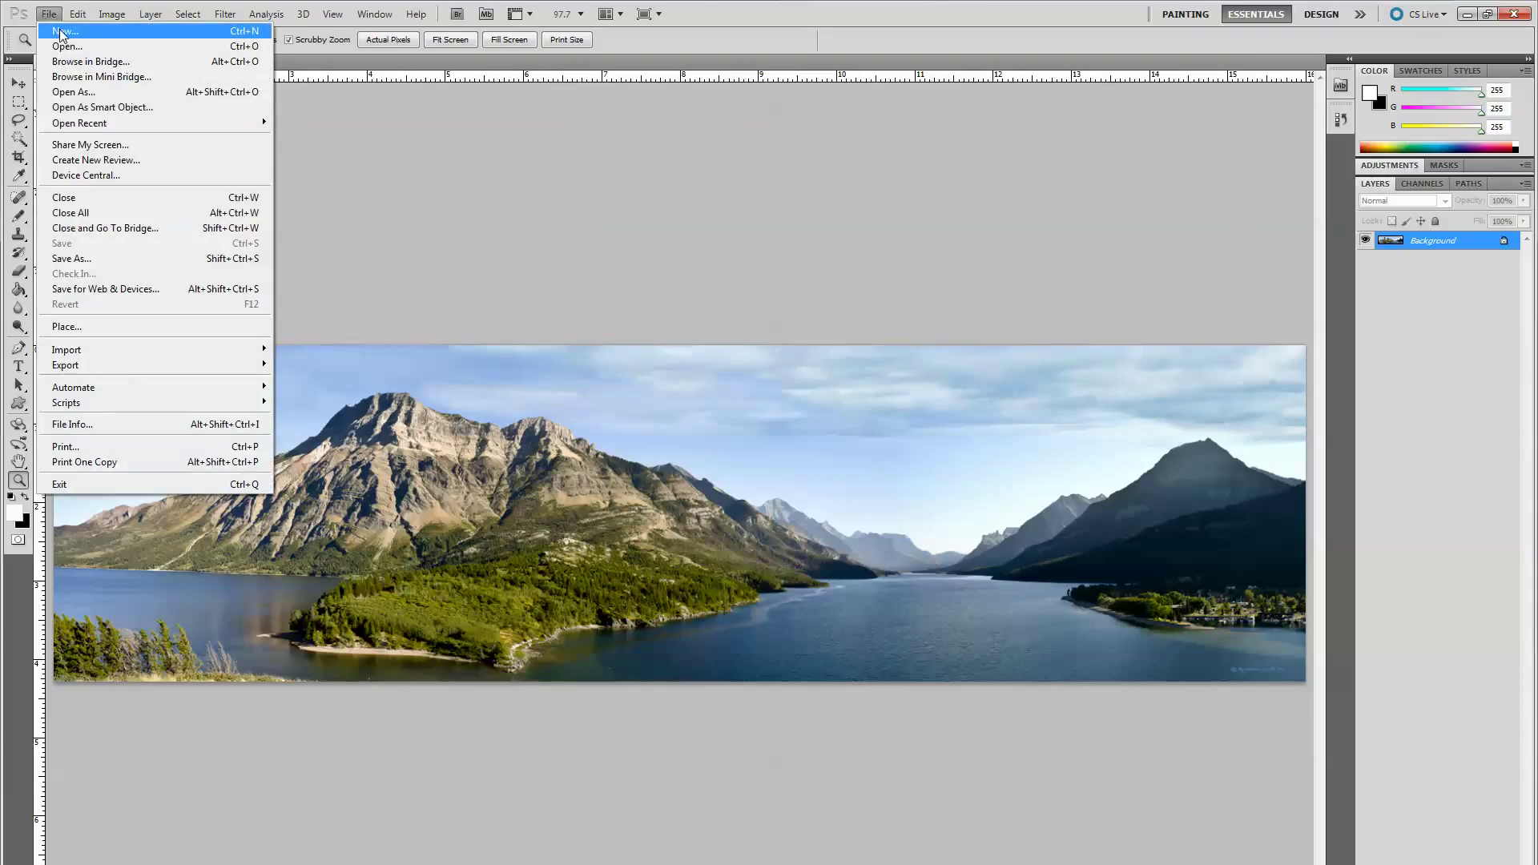
{"action": "left_click", "coordinate": [62, 35]}
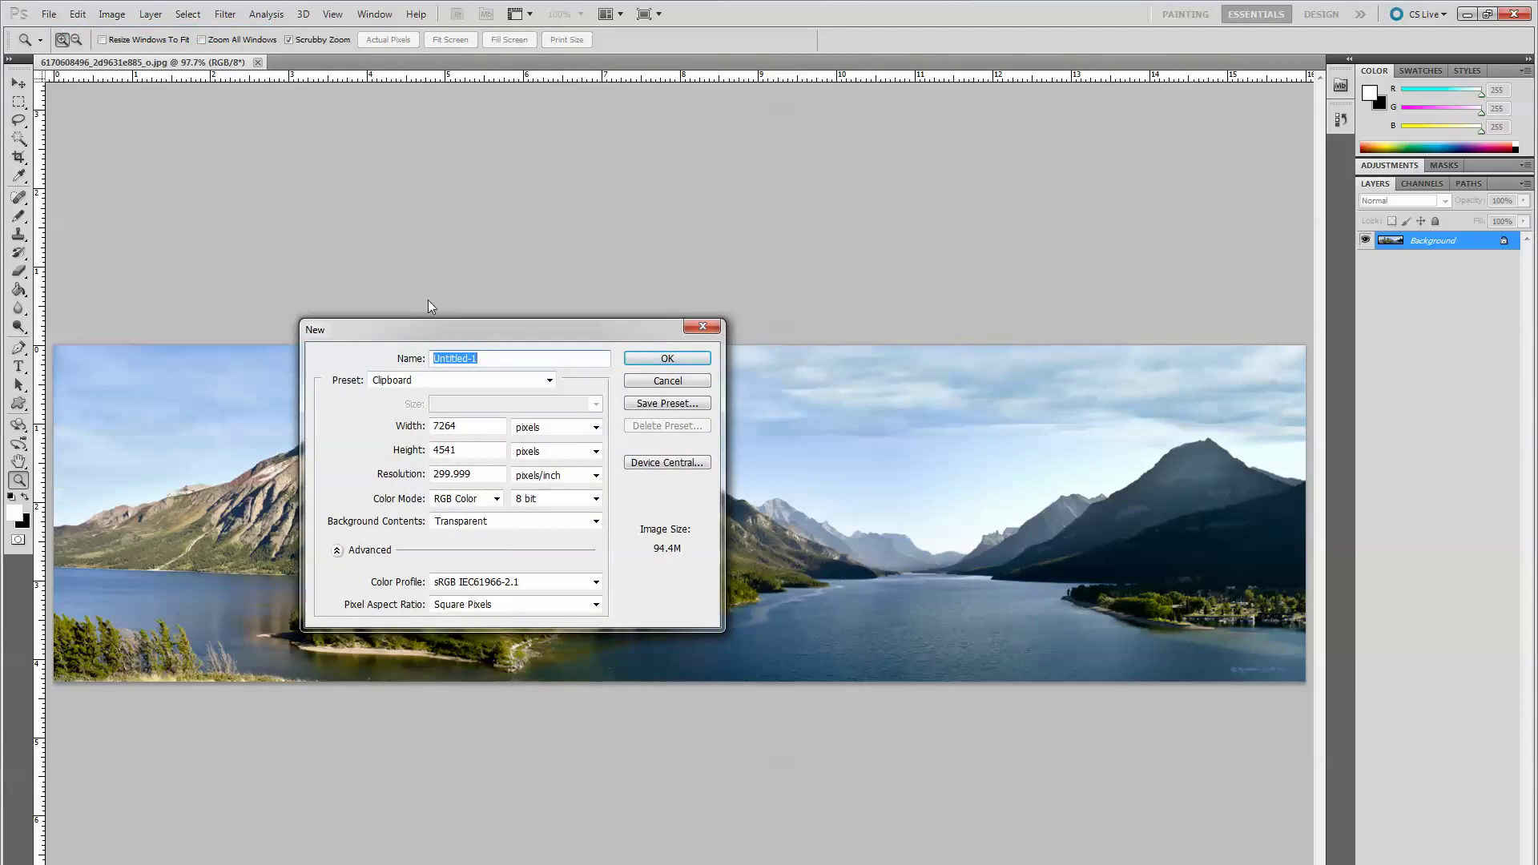
{"action": "left_click", "coordinate": [595, 428]}
{"action": "left_click", "coordinate": [543, 456]}
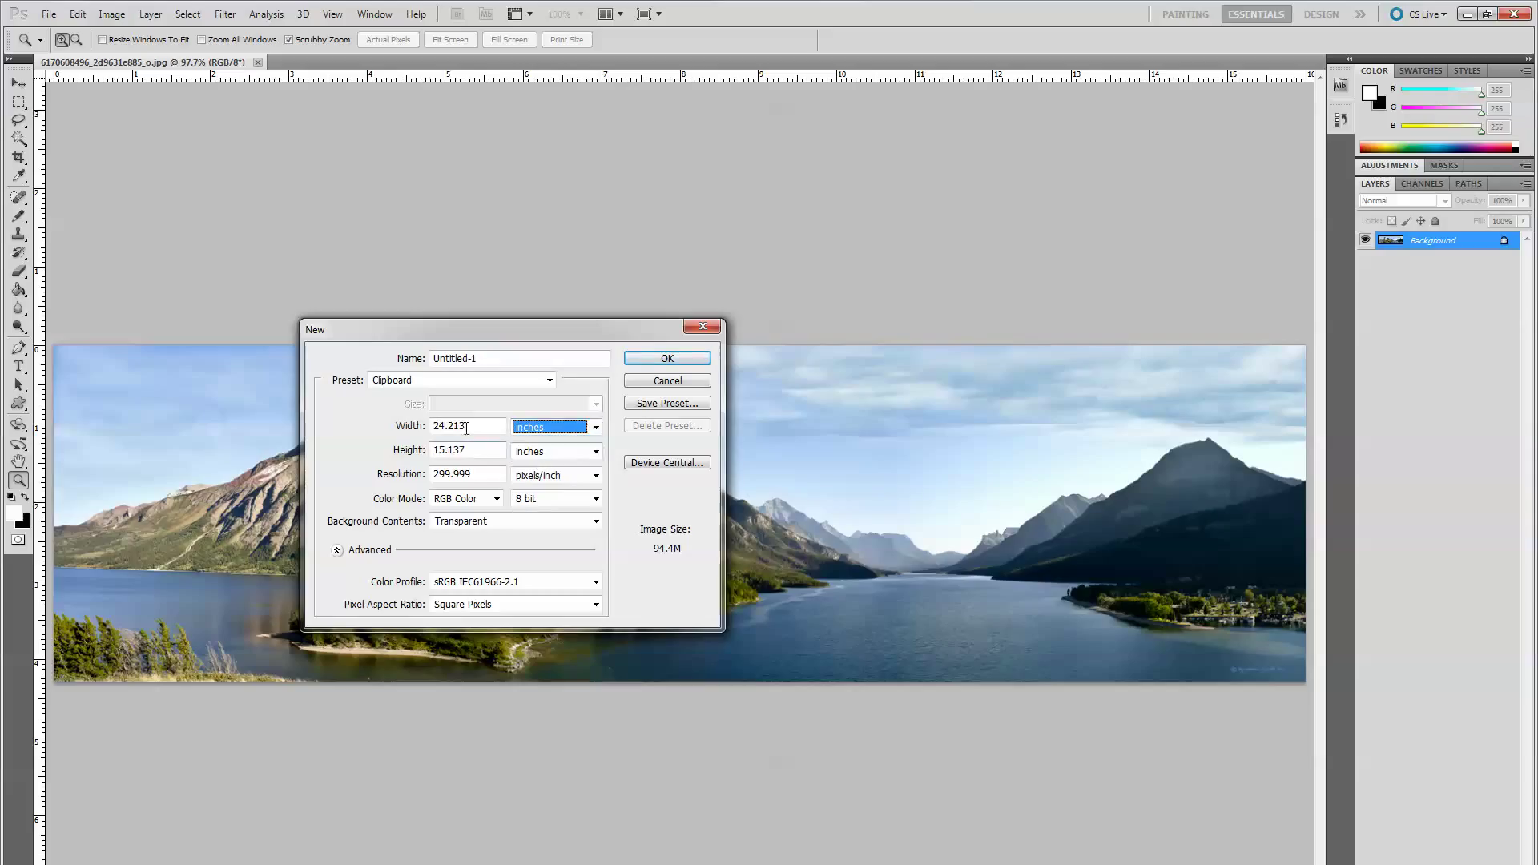
{"action": "left_click_drag", "start_coordinate": [474, 426], "coordinate": [216, 434]}
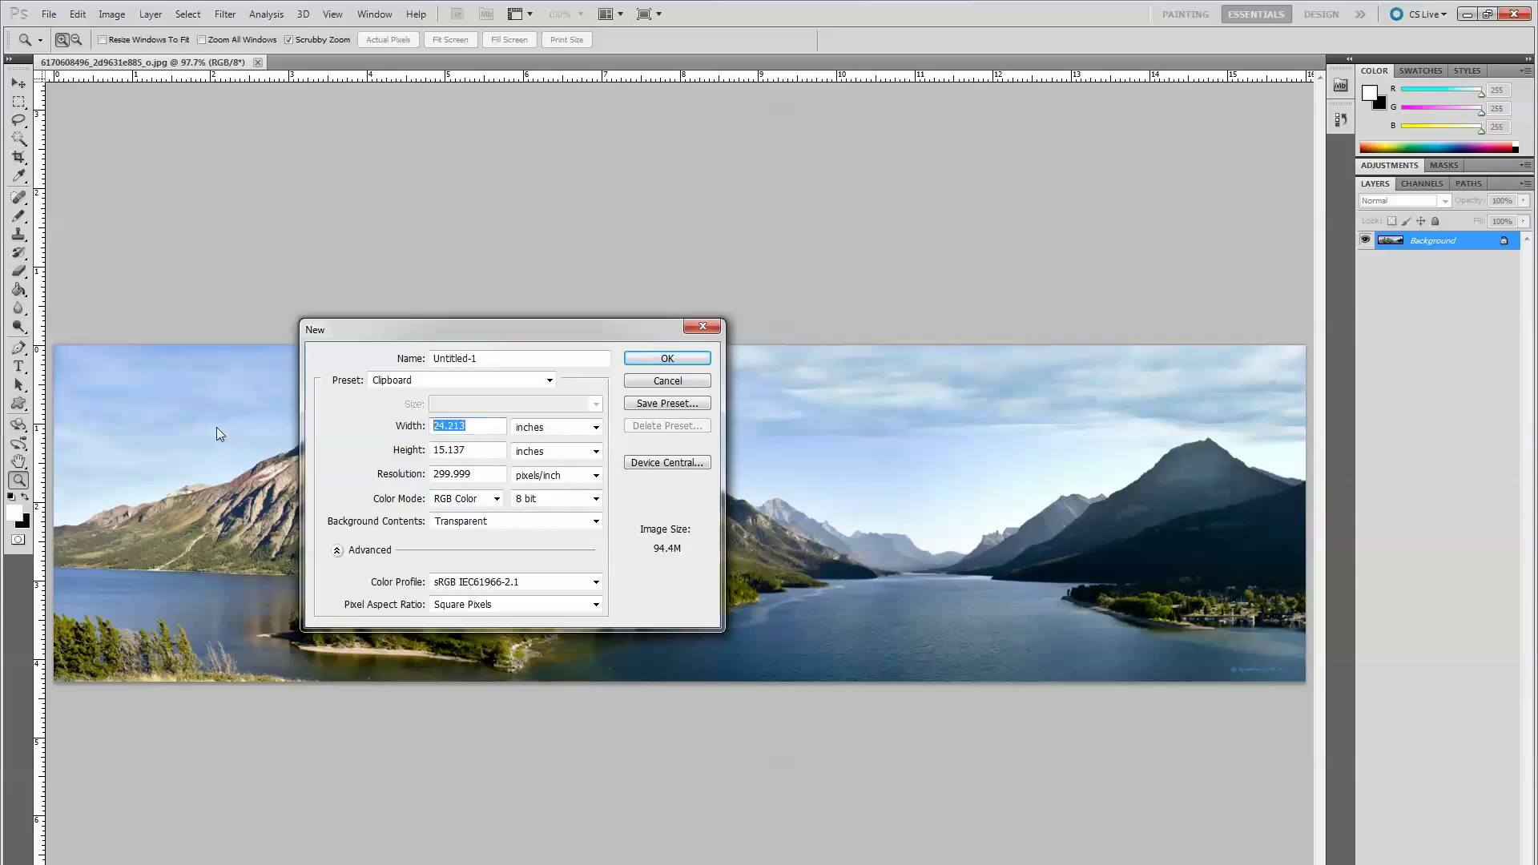
{"action": "type", "text": "16"}
{"action": "left_click_drag", "start_coordinate": [475, 474], "coordinate": [341, 468]}
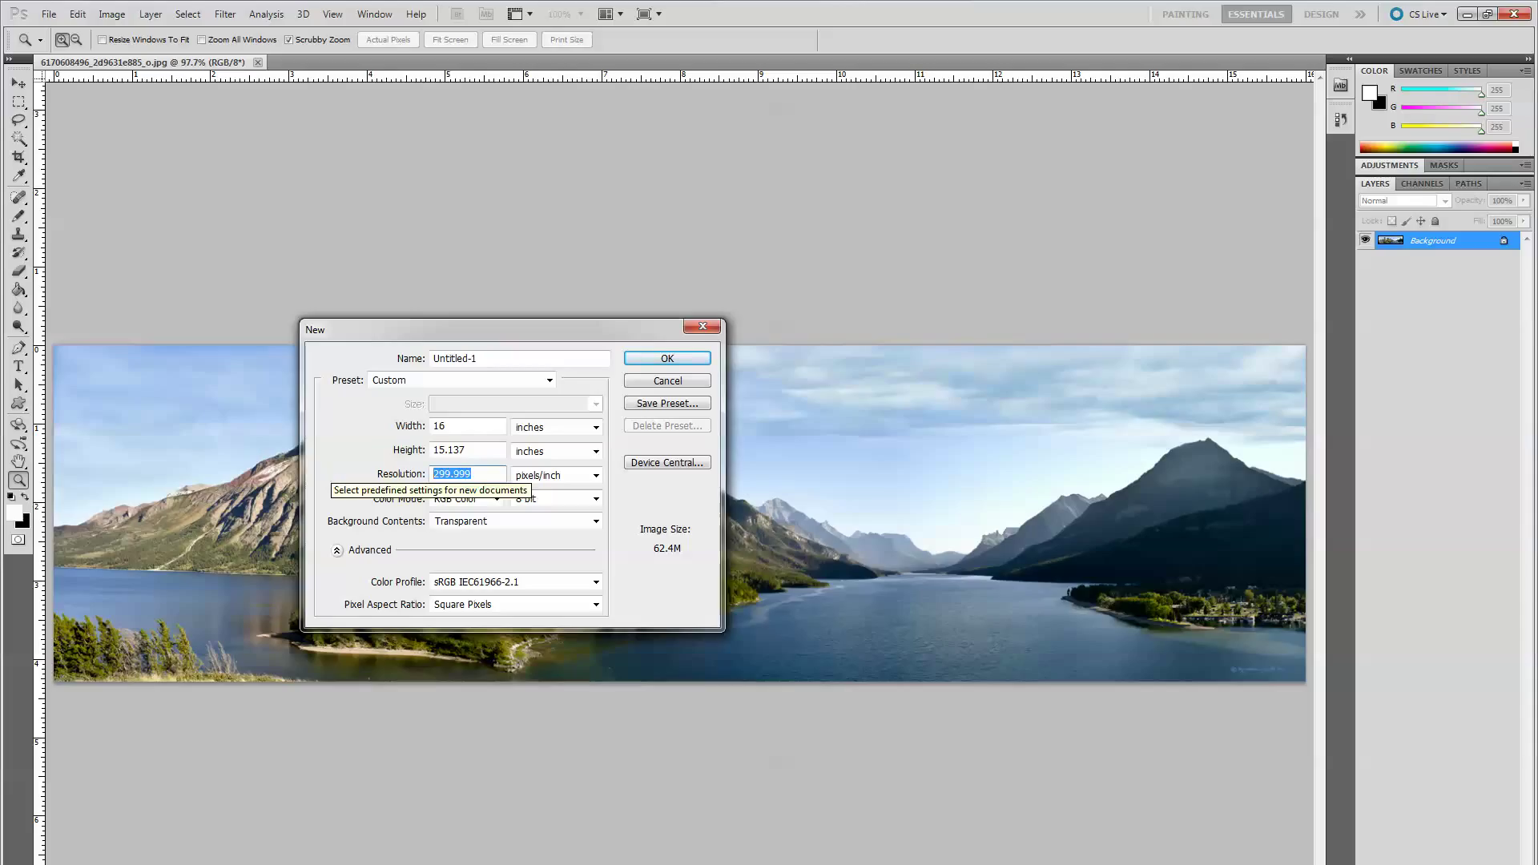
{"action": "type", "text": "100"}
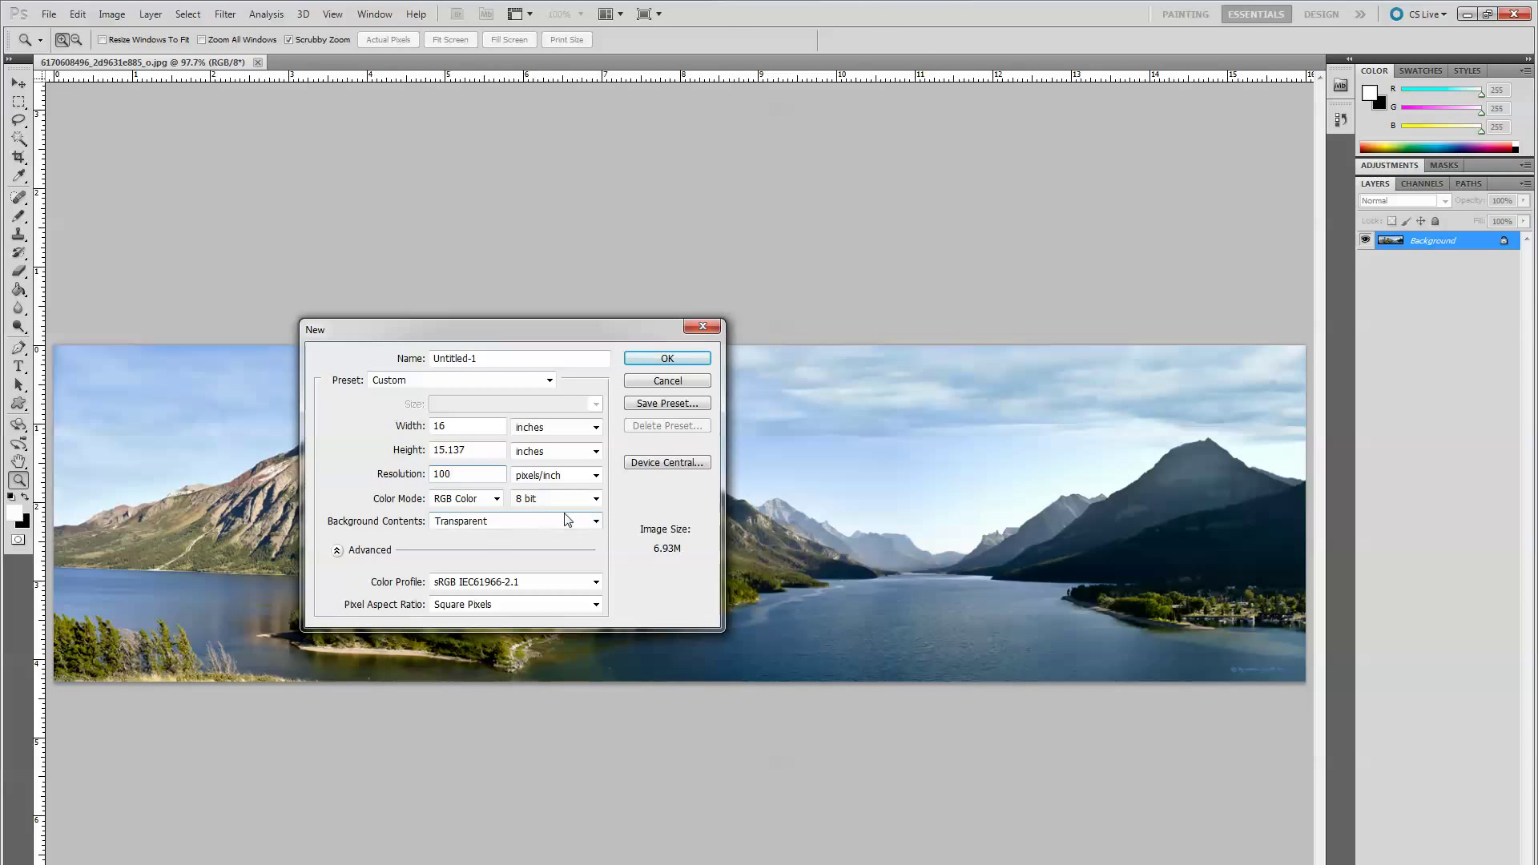
{"action": "left_click", "coordinate": [664, 359]}
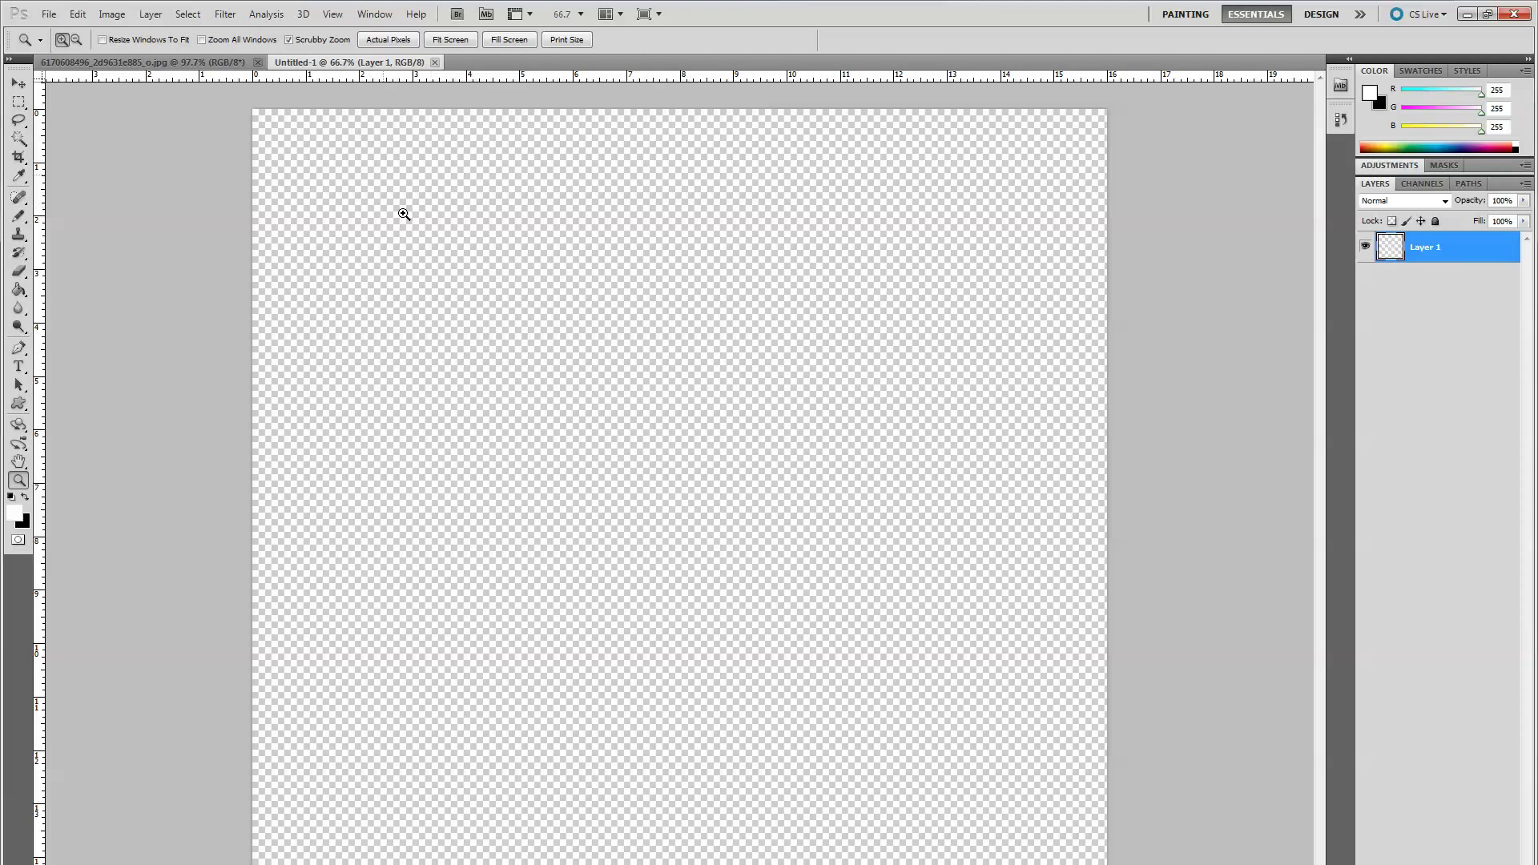
Reduce the new document's canvas height to 6 inches, anchored at the top centre, accepting the clipping.
{"action": "left_click", "coordinate": [112, 14]}
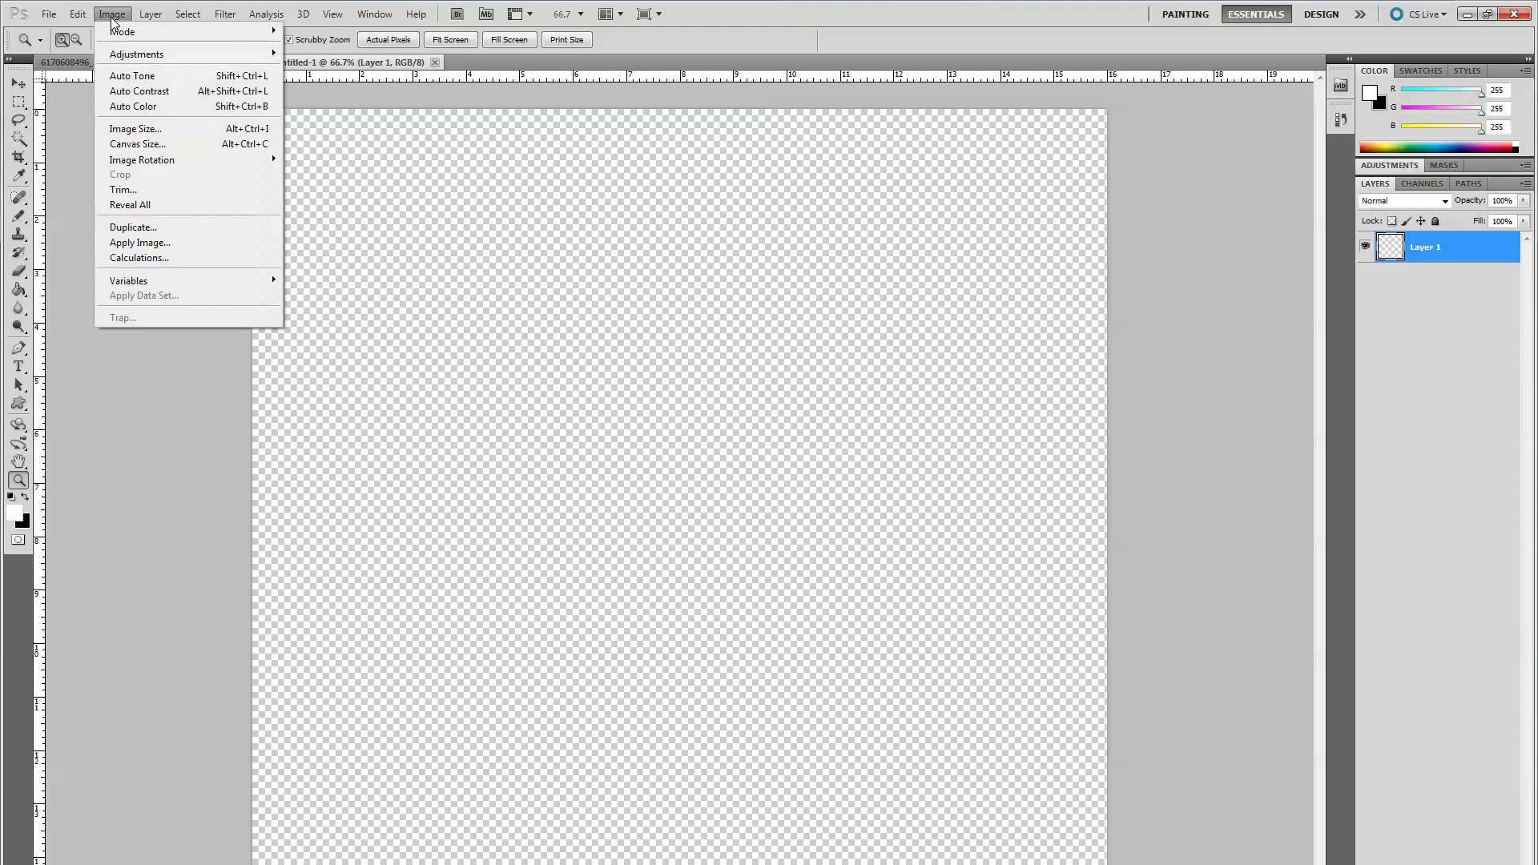
{"action": "left_click", "coordinate": [145, 145]}
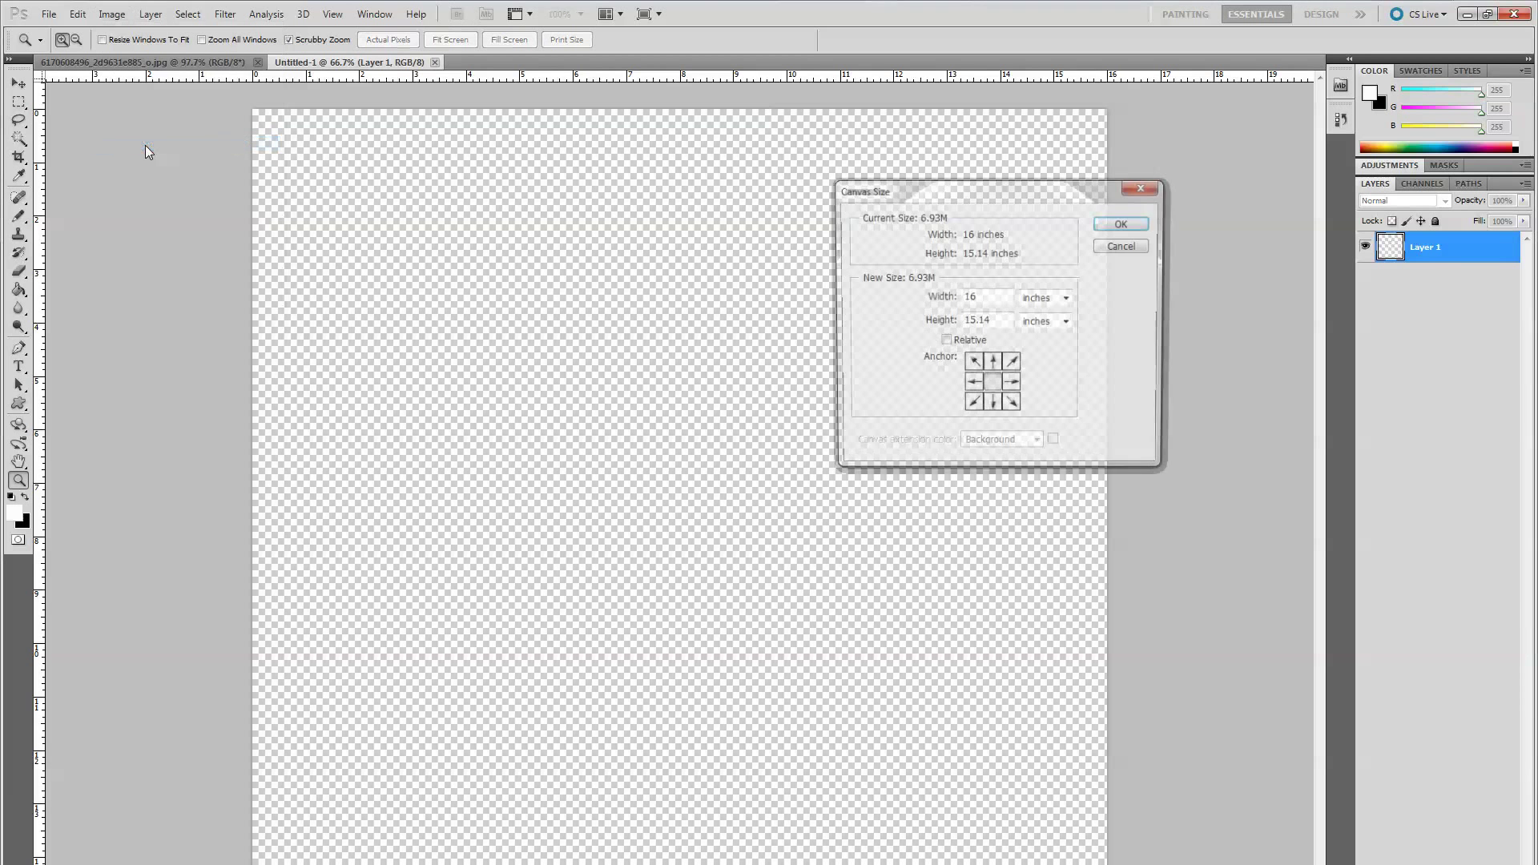
{"action": "left_click", "coordinate": [993, 364]}
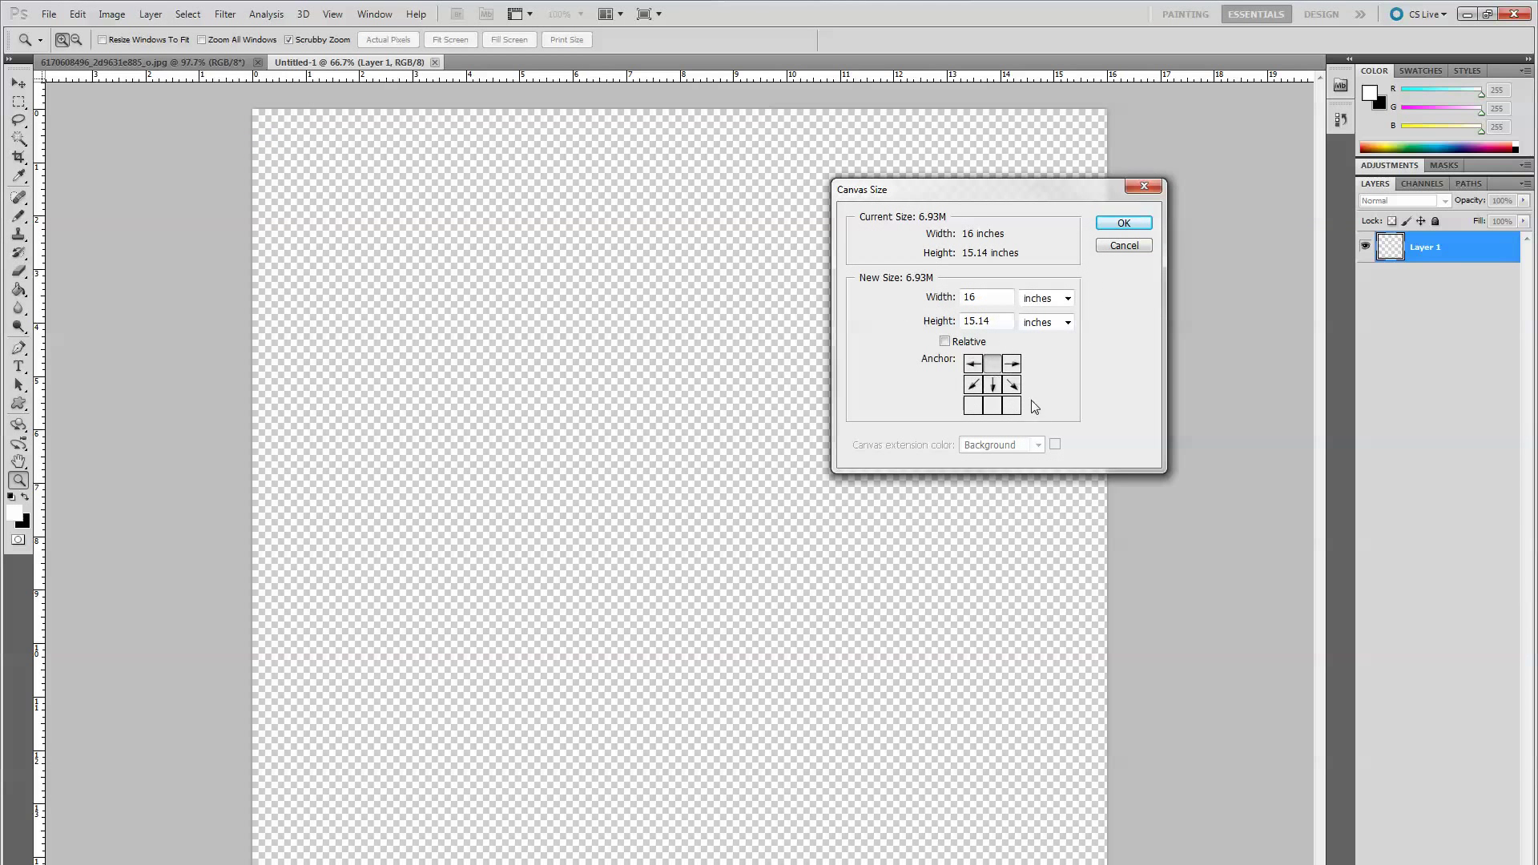
{"action": "left_click_drag", "start_coordinate": [1005, 321], "coordinate": [823, 333]}
{"action": "type", "text": "6"}
{"action": "left_click", "coordinate": [1123, 223]}
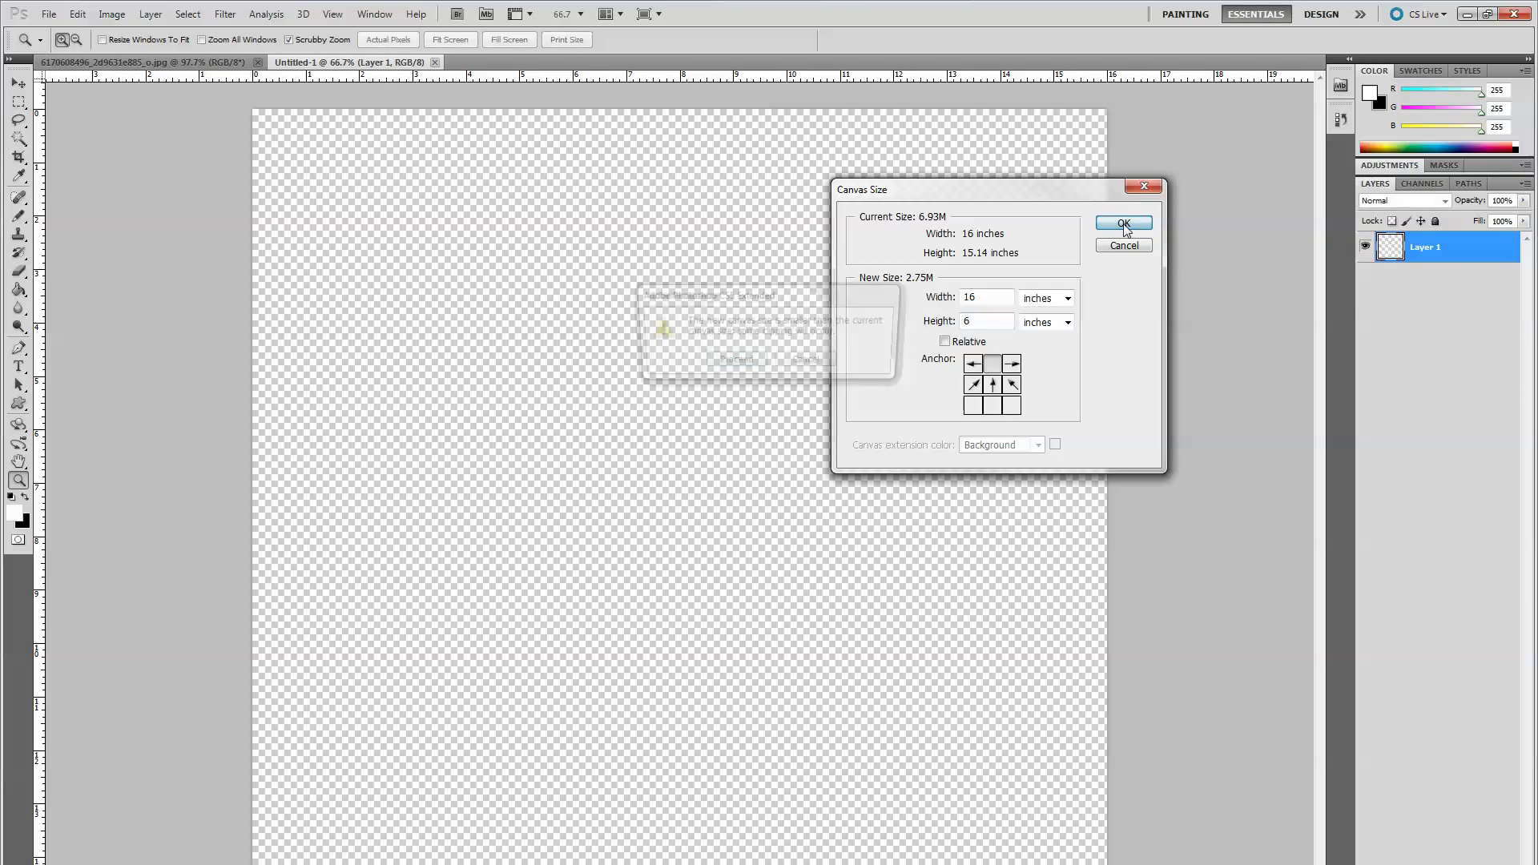
{"action": "left_click", "coordinate": [729, 364]}
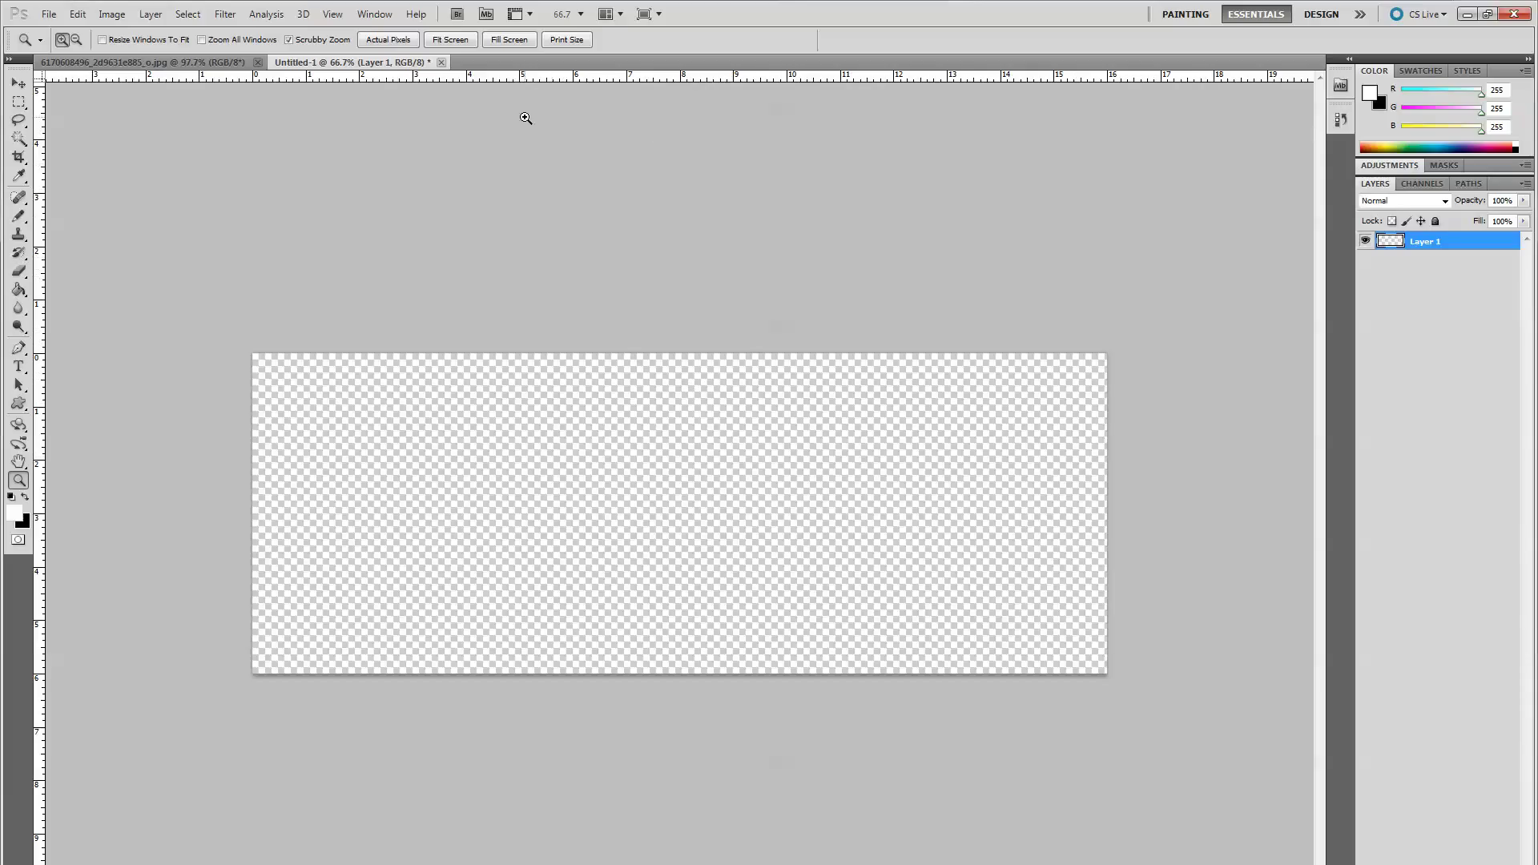
Tile the two documents one above the other and copy the panorama into the blank document with the Move tool.
{"action": "left_click", "coordinate": [606, 16]}
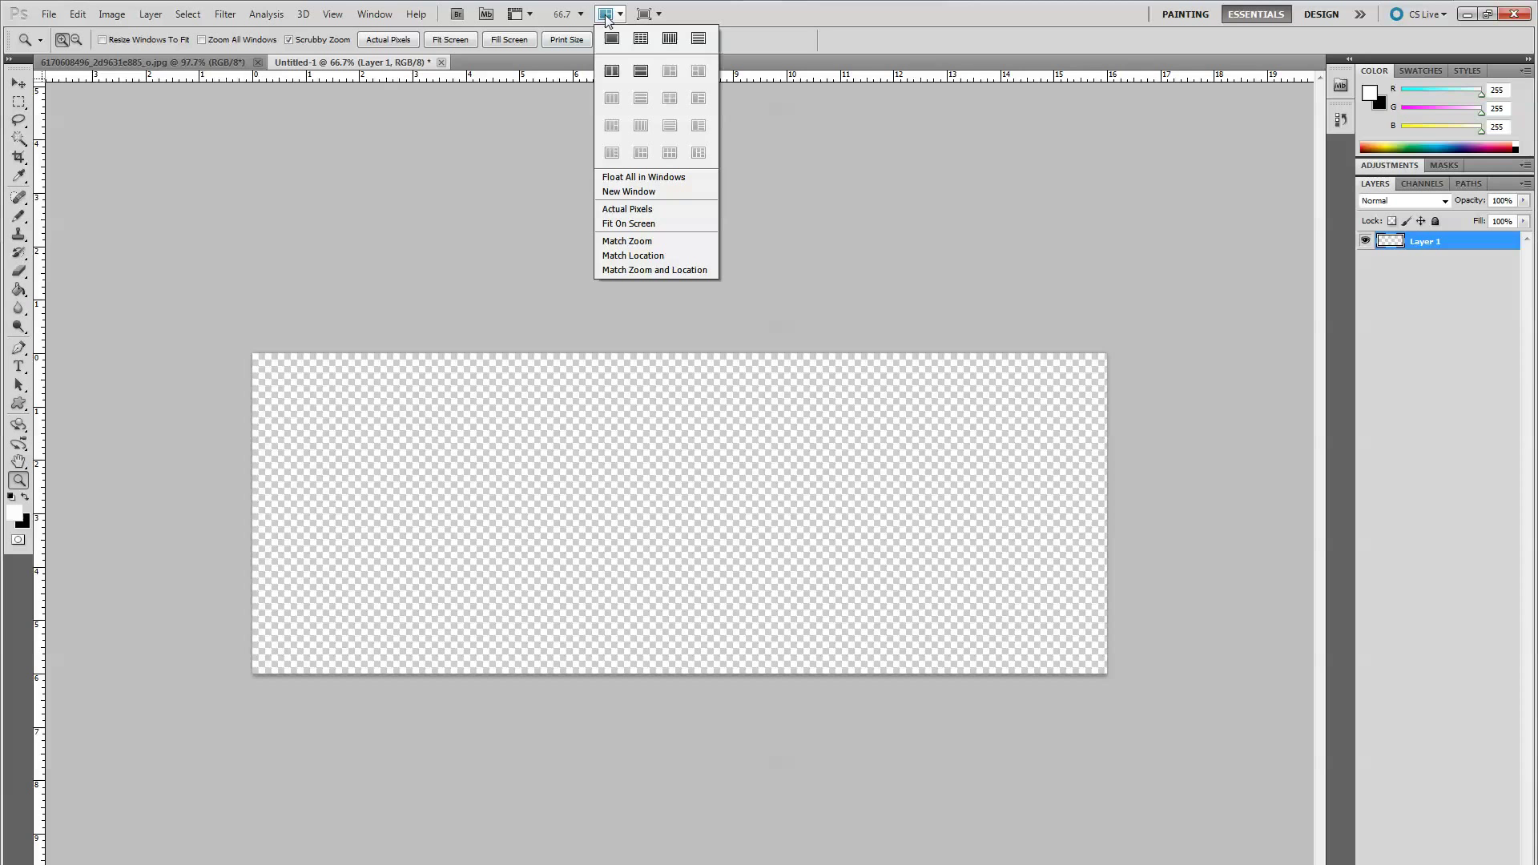
{"action": "left_click", "coordinate": [640, 73]}
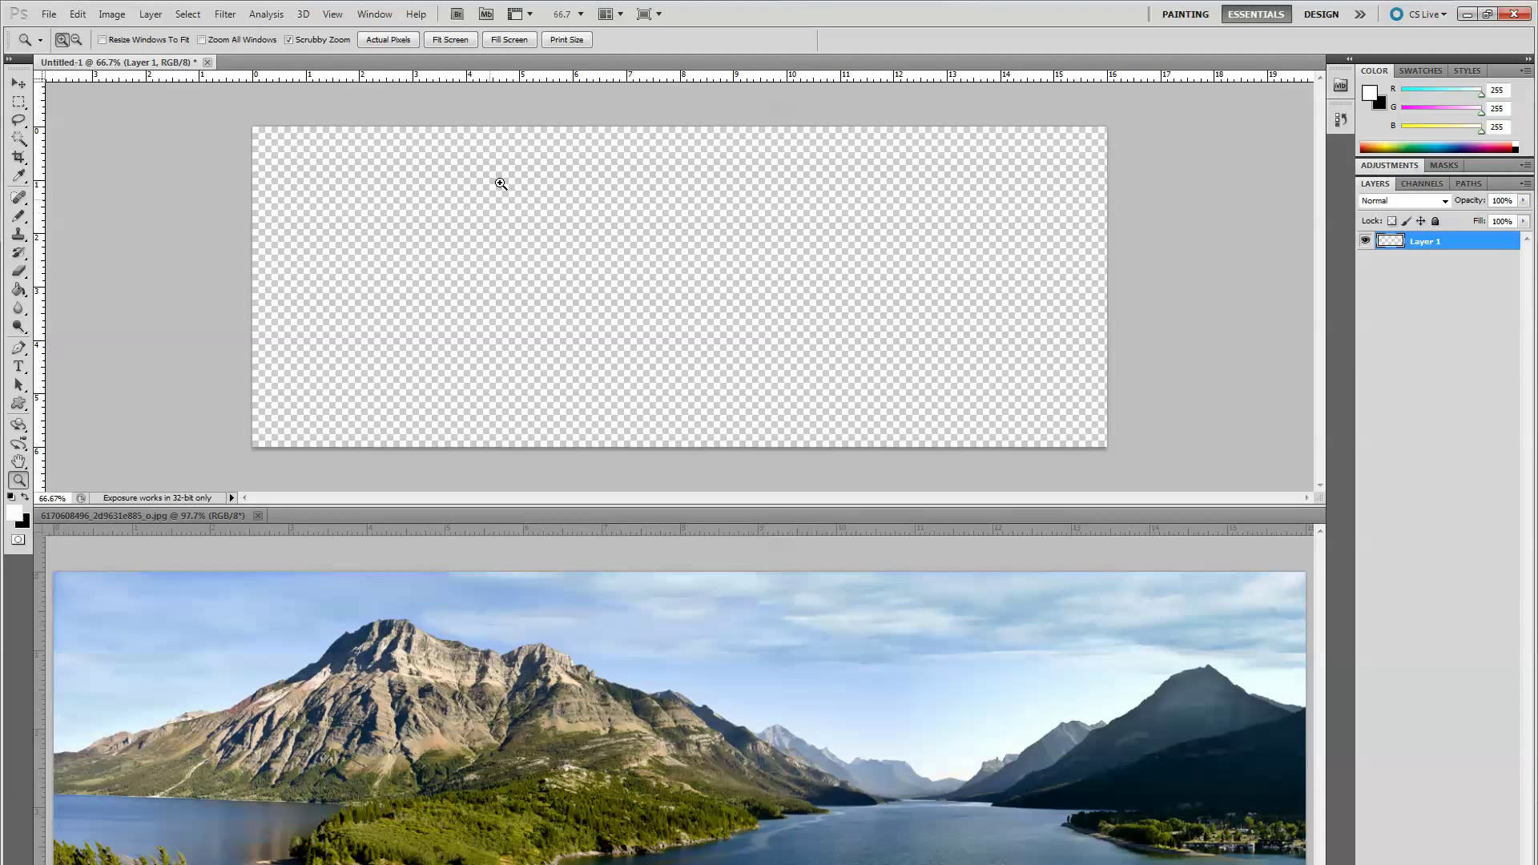
{"action": "left_click", "coordinate": [136, 158]}
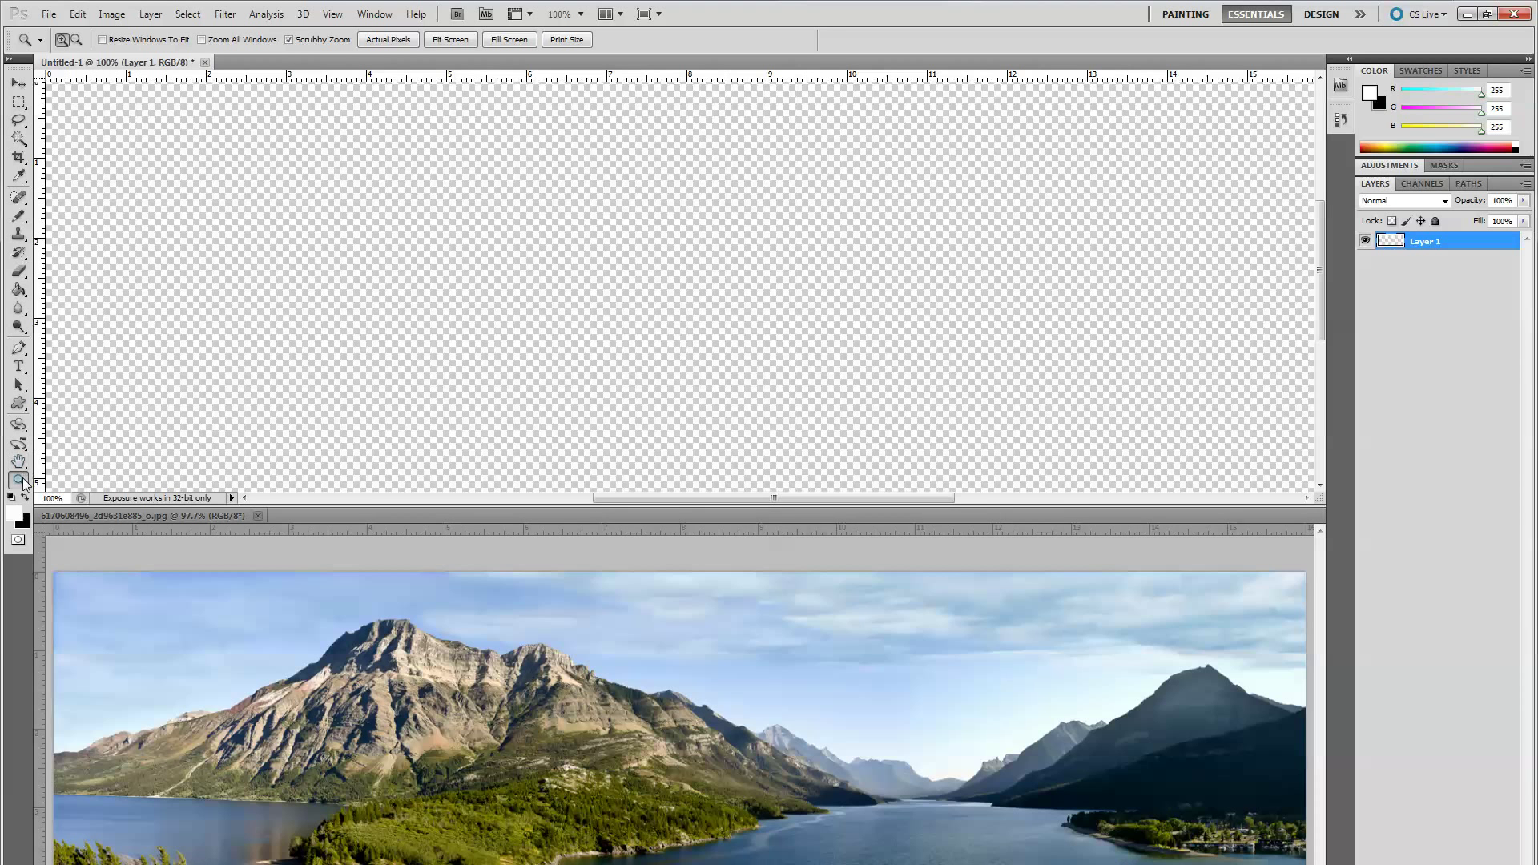
{"action": "left_click", "coordinate": [448, 40]}
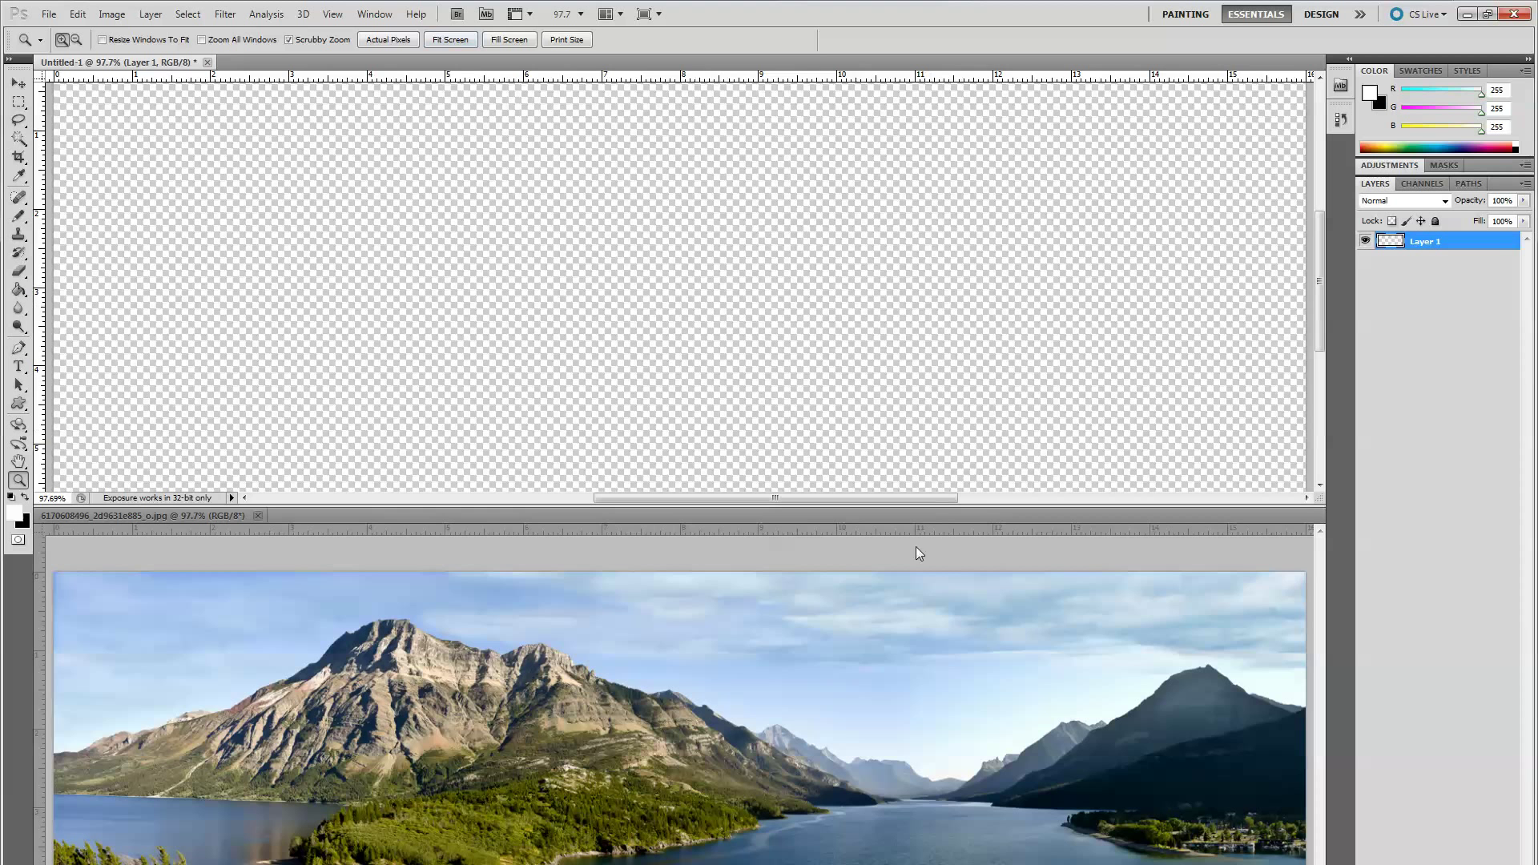
{"action": "left_click", "coordinate": [23, 85]}
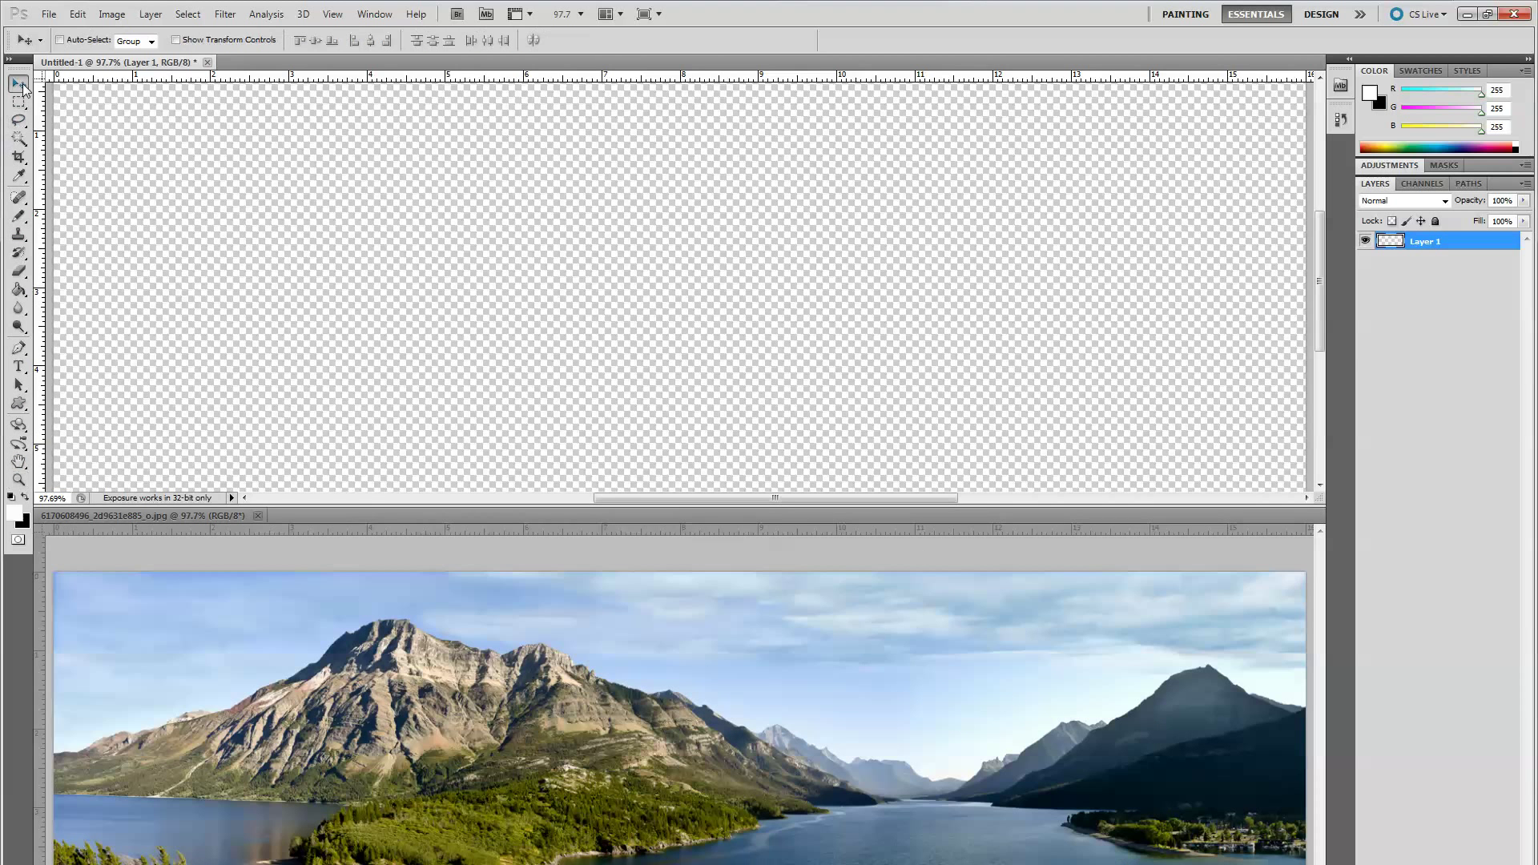
{"action": "left_click", "coordinate": [605, 751]}
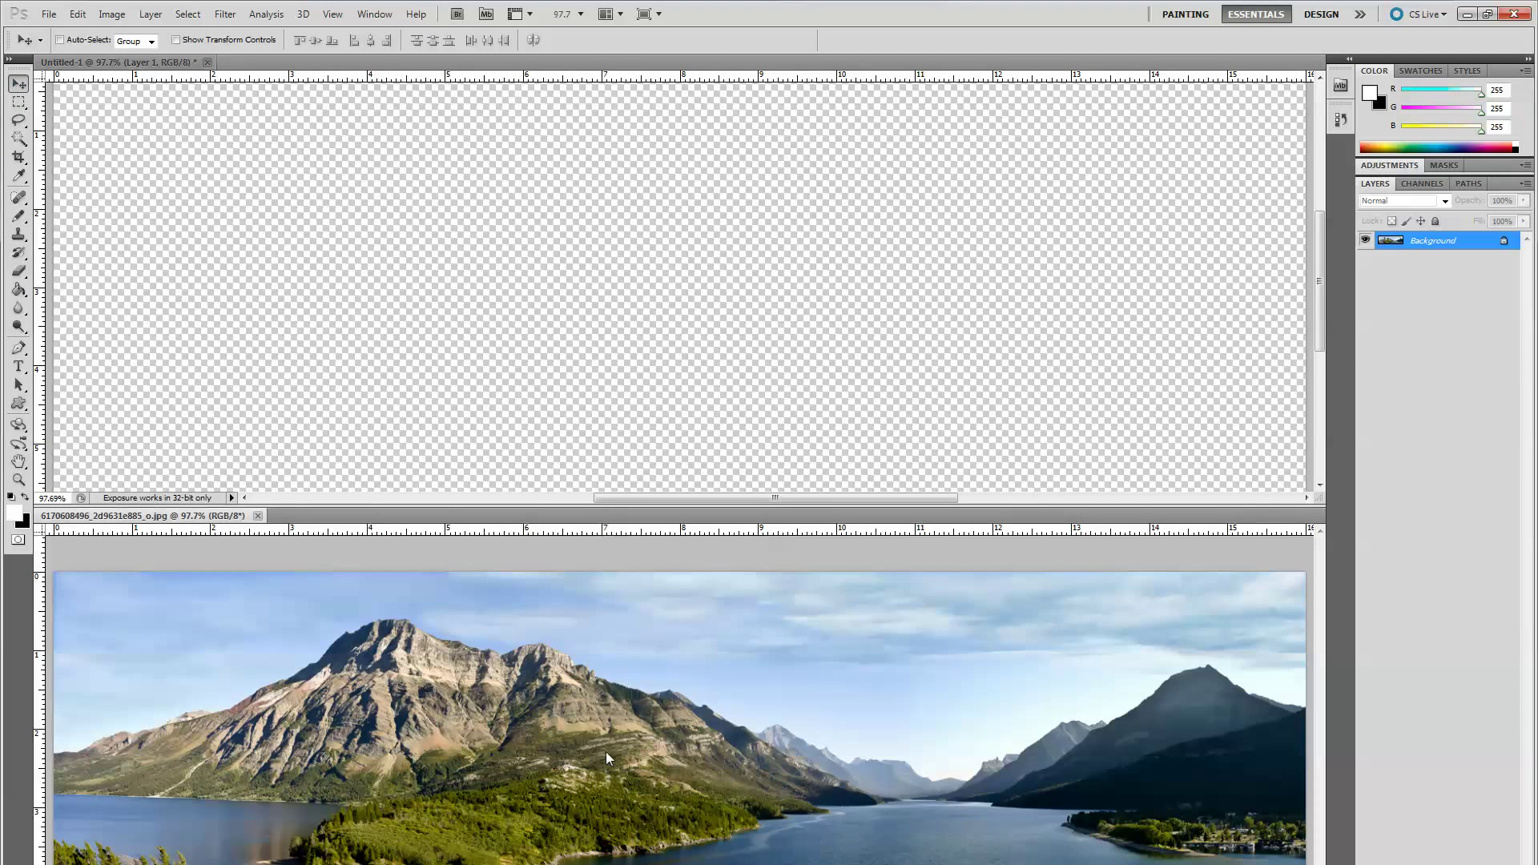
{"action": "left_click_drag", "start_coordinate": [603, 756], "coordinate": [598, 301]}
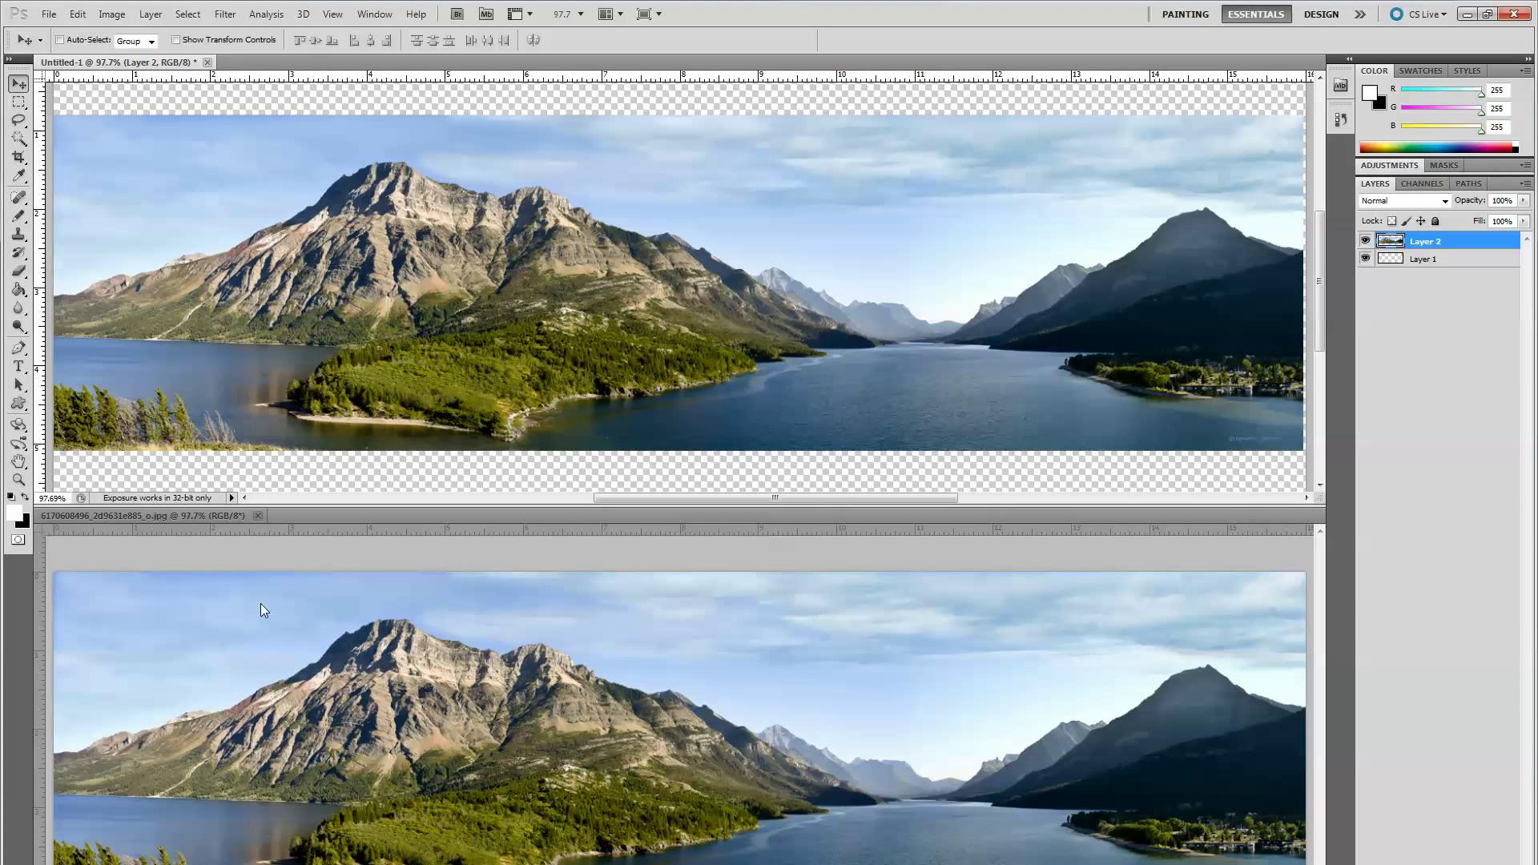
Close the original panorama file and move the copied panorama layer down to the canvas's bottom edge.
{"action": "left_click", "coordinate": [257, 516]}
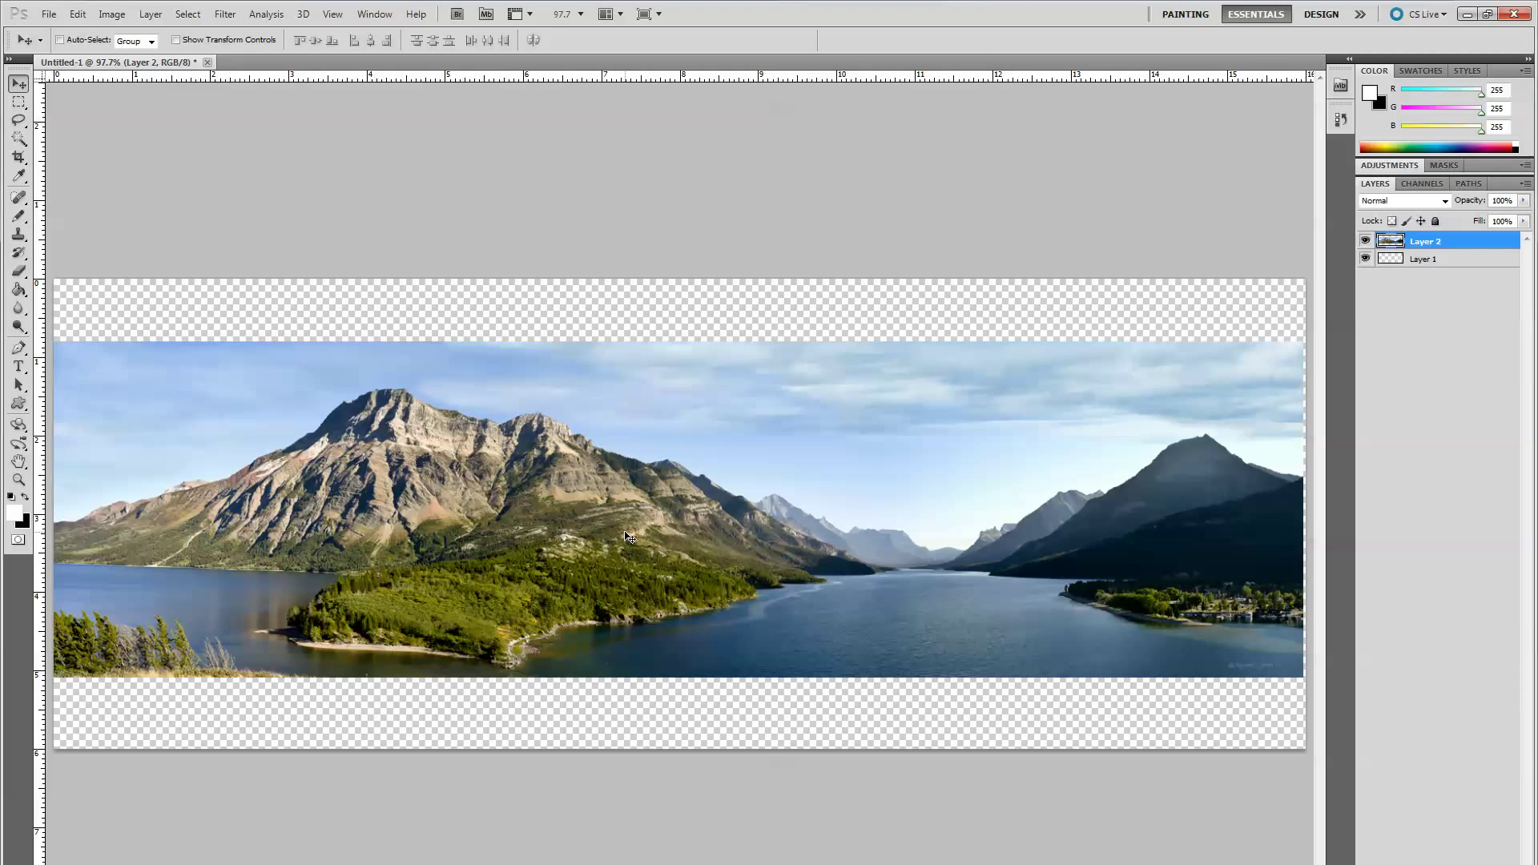
{"action": "left_click_drag", "start_coordinate": [628, 537], "coordinate": [623, 612]}
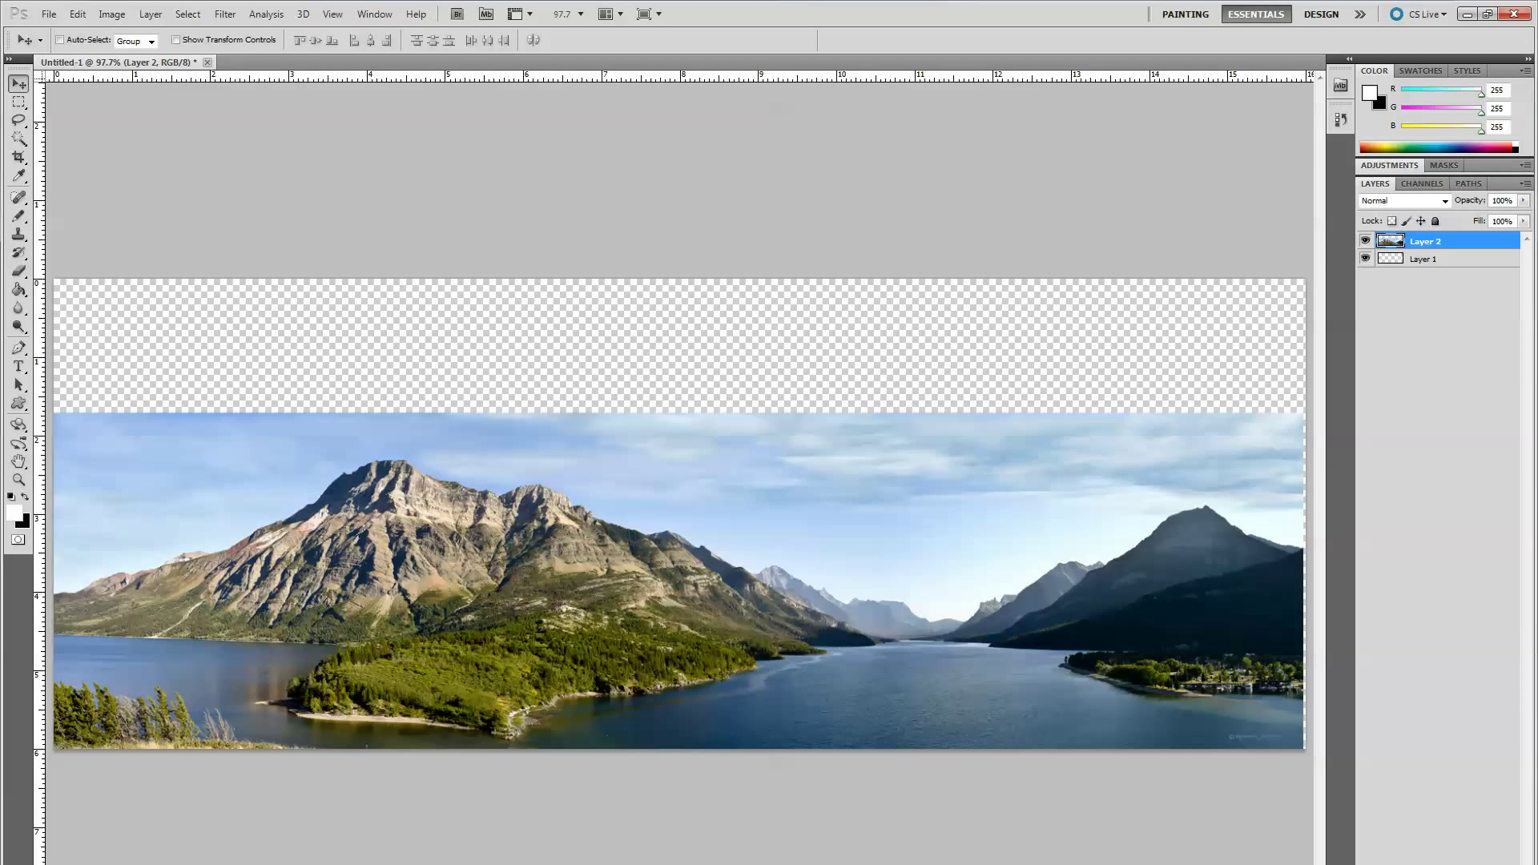
Open the cloud photo 290911_1570.JPG and resize it to 16 inches wide at 100 pixels/inch.
{"action": "left_click_drag", "start_coordinate": [127, 162], "coordinate": [337, 64]}
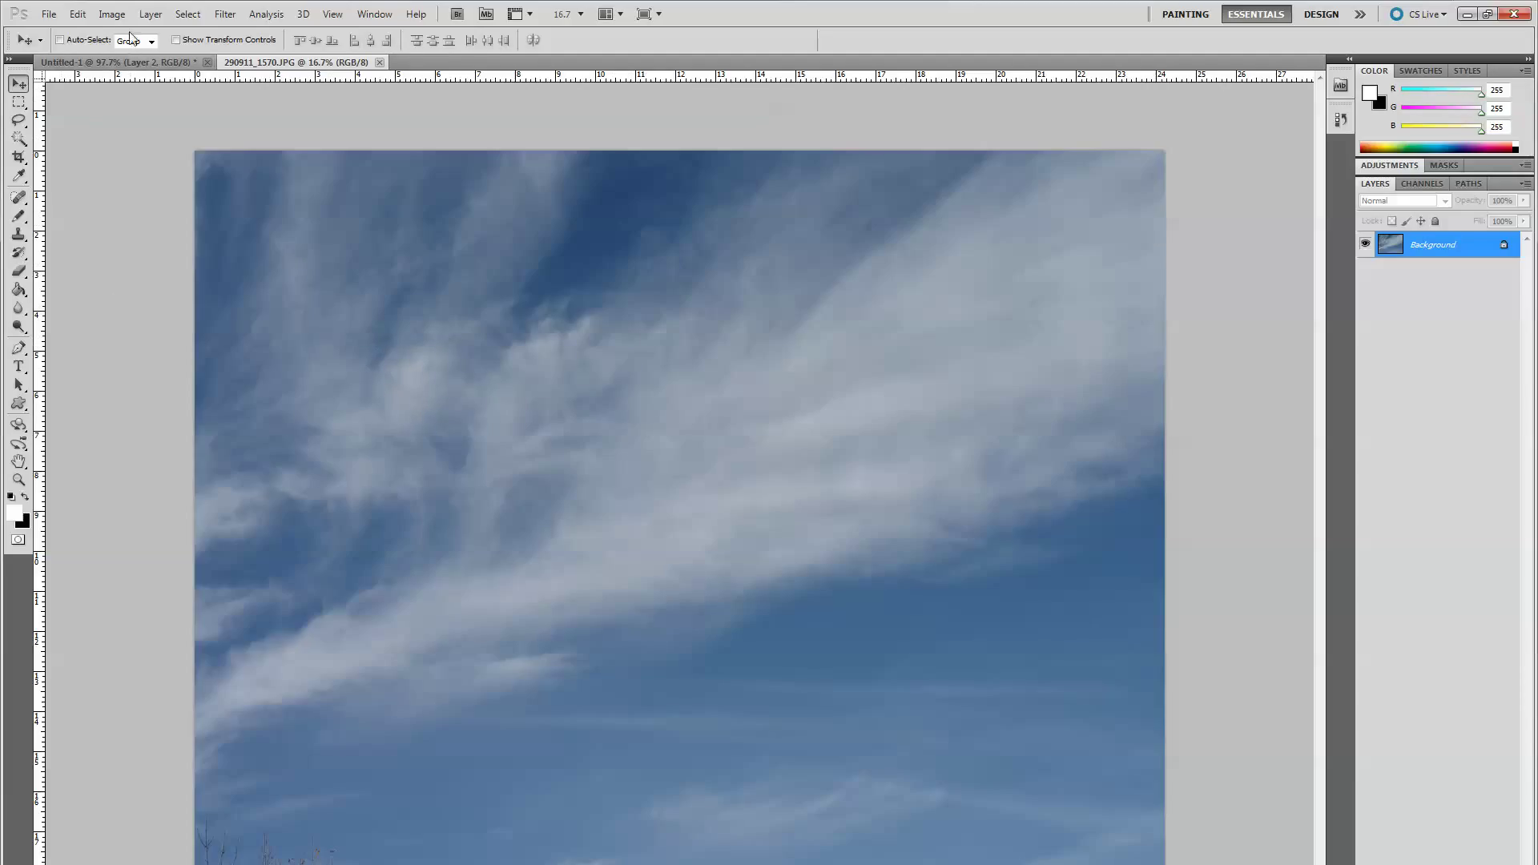
{"action": "left_click", "coordinate": [112, 14]}
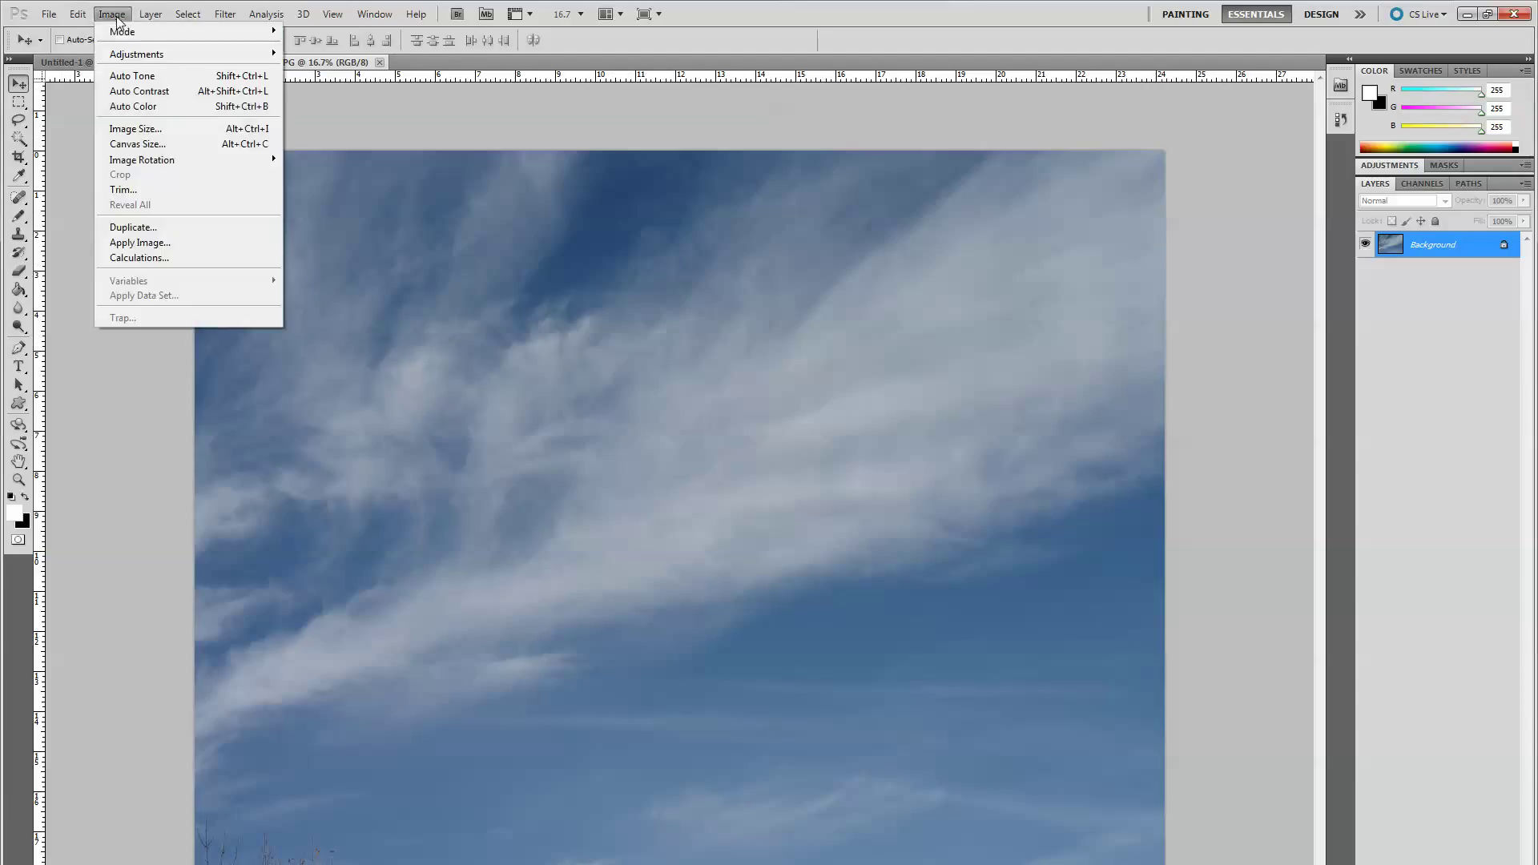
{"action": "left_click", "coordinate": [138, 131]}
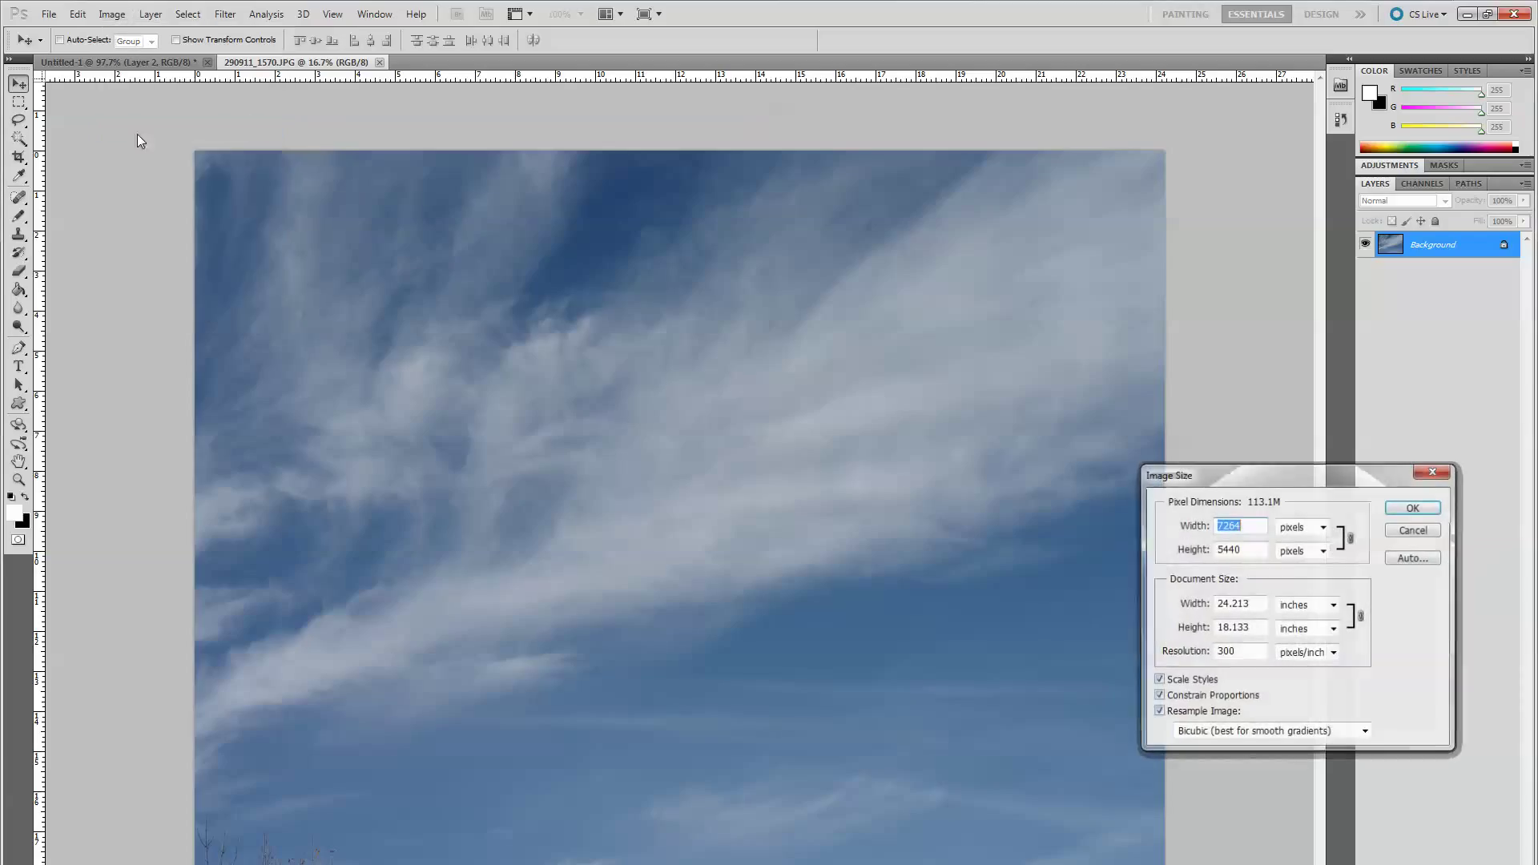
{"action": "double_click", "coordinate": [1254, 603]}
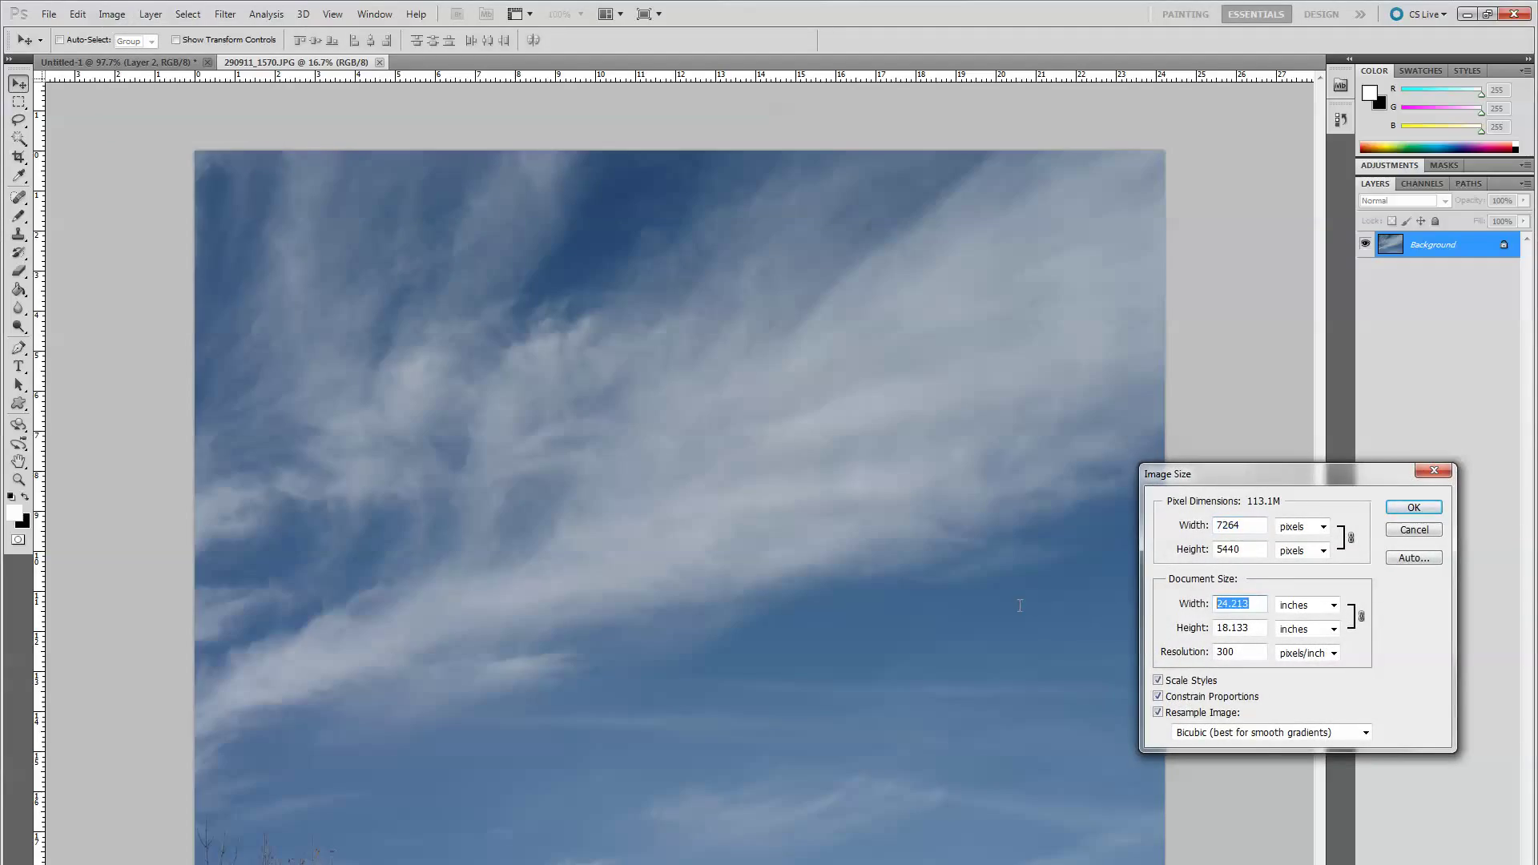
{"action": "type", "text": "16"}
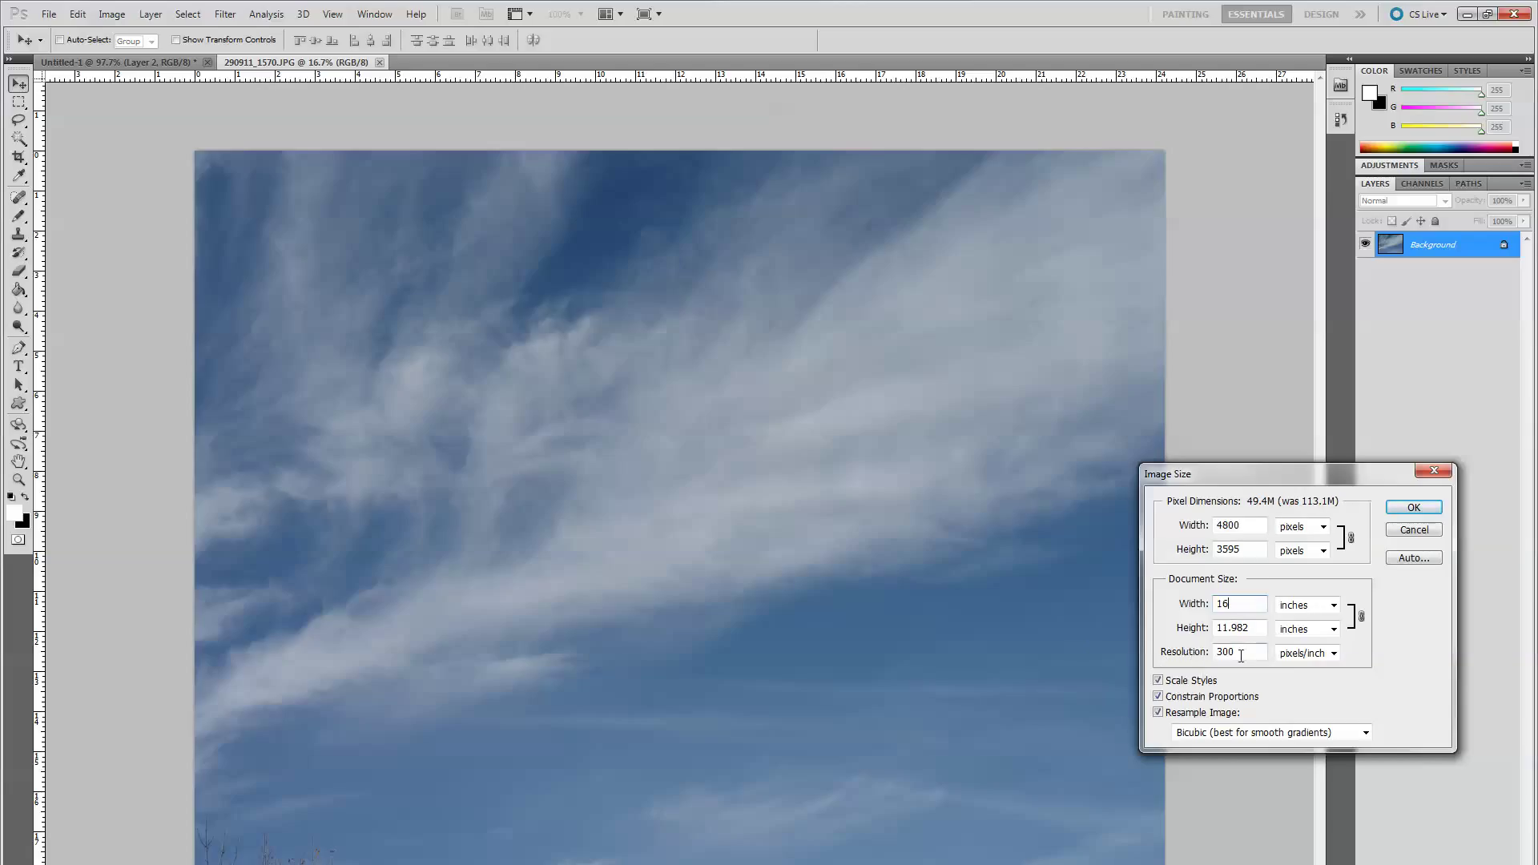
{"action": "double_click", "coordinate": [1242, 651]}
{"action": "type", "text": "100"}
{"action": "left_click", "coordinate": [1412, 507]}
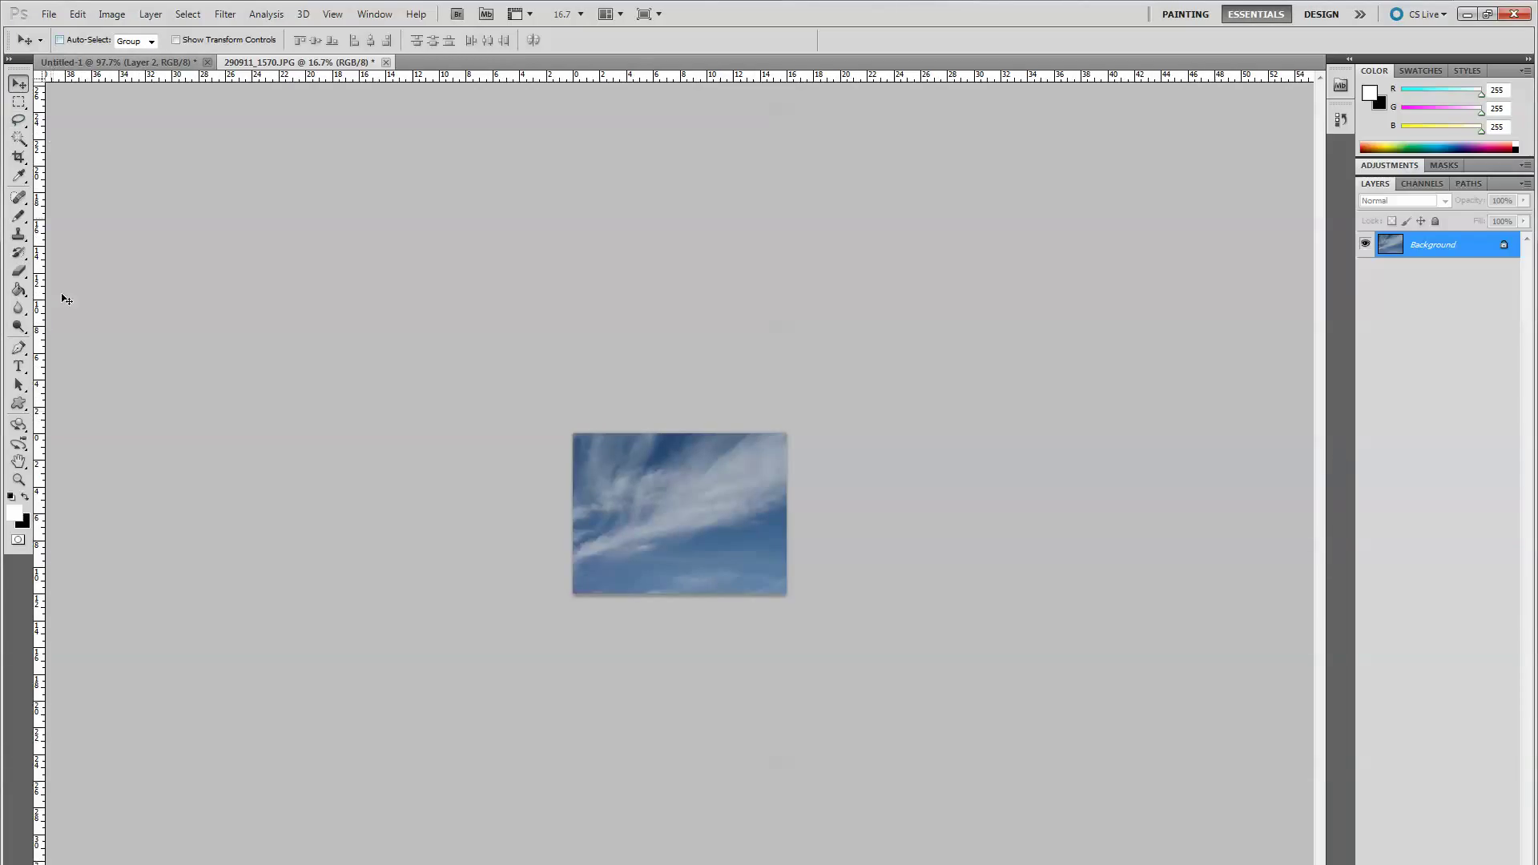
Fit the cloud photo to the screen and tile it with the panorama composite, one above the other.
{"action": "left_click", "coordinate": [18, 479]}
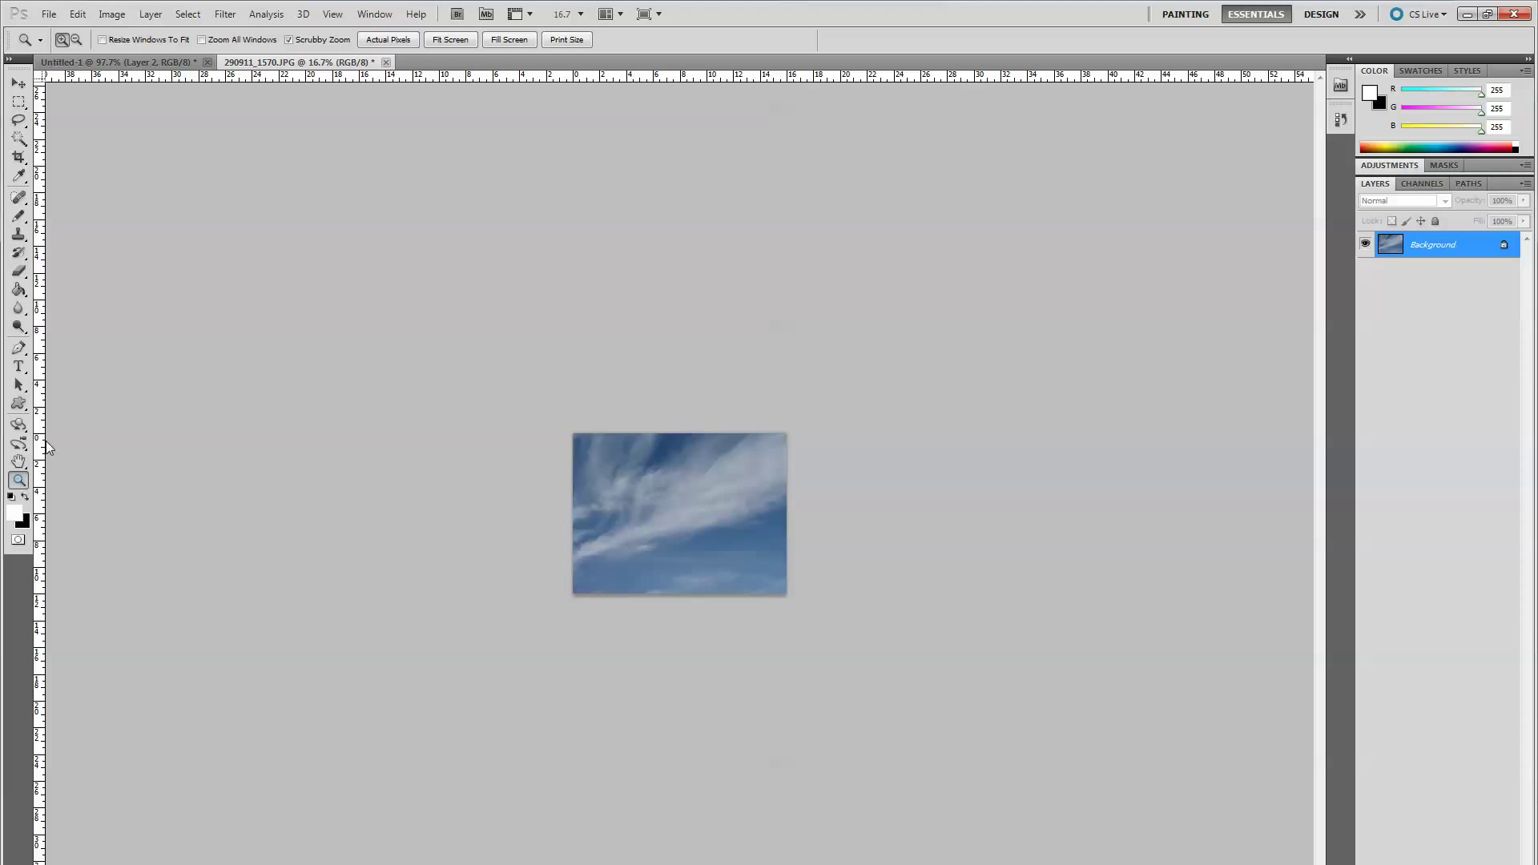
{"action": "left_click", "coordinate": [449, 44]}
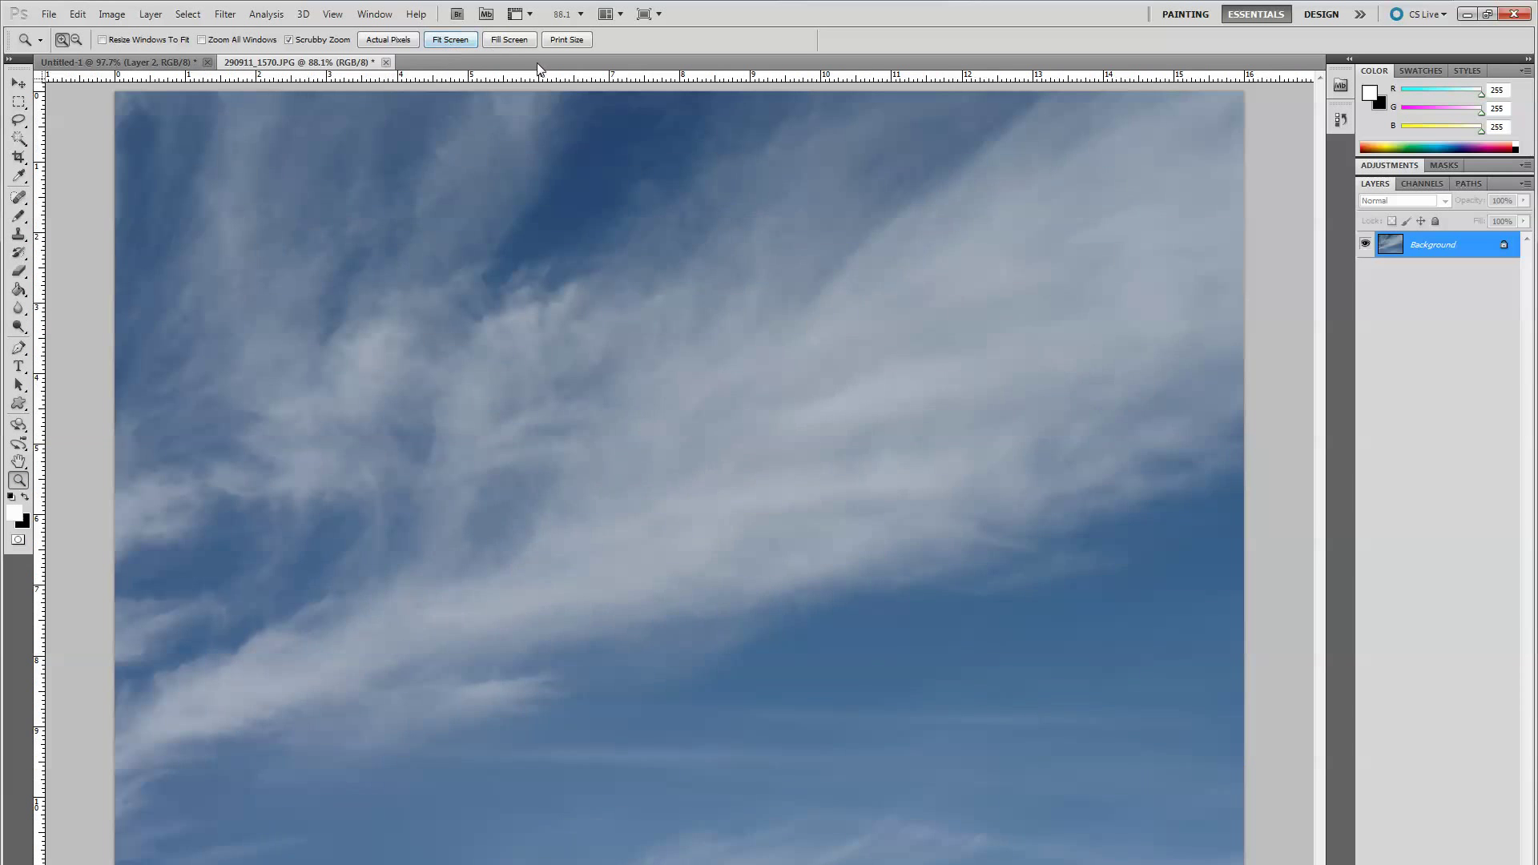
{"action": "left_click", "coordinate": [607, 16]}
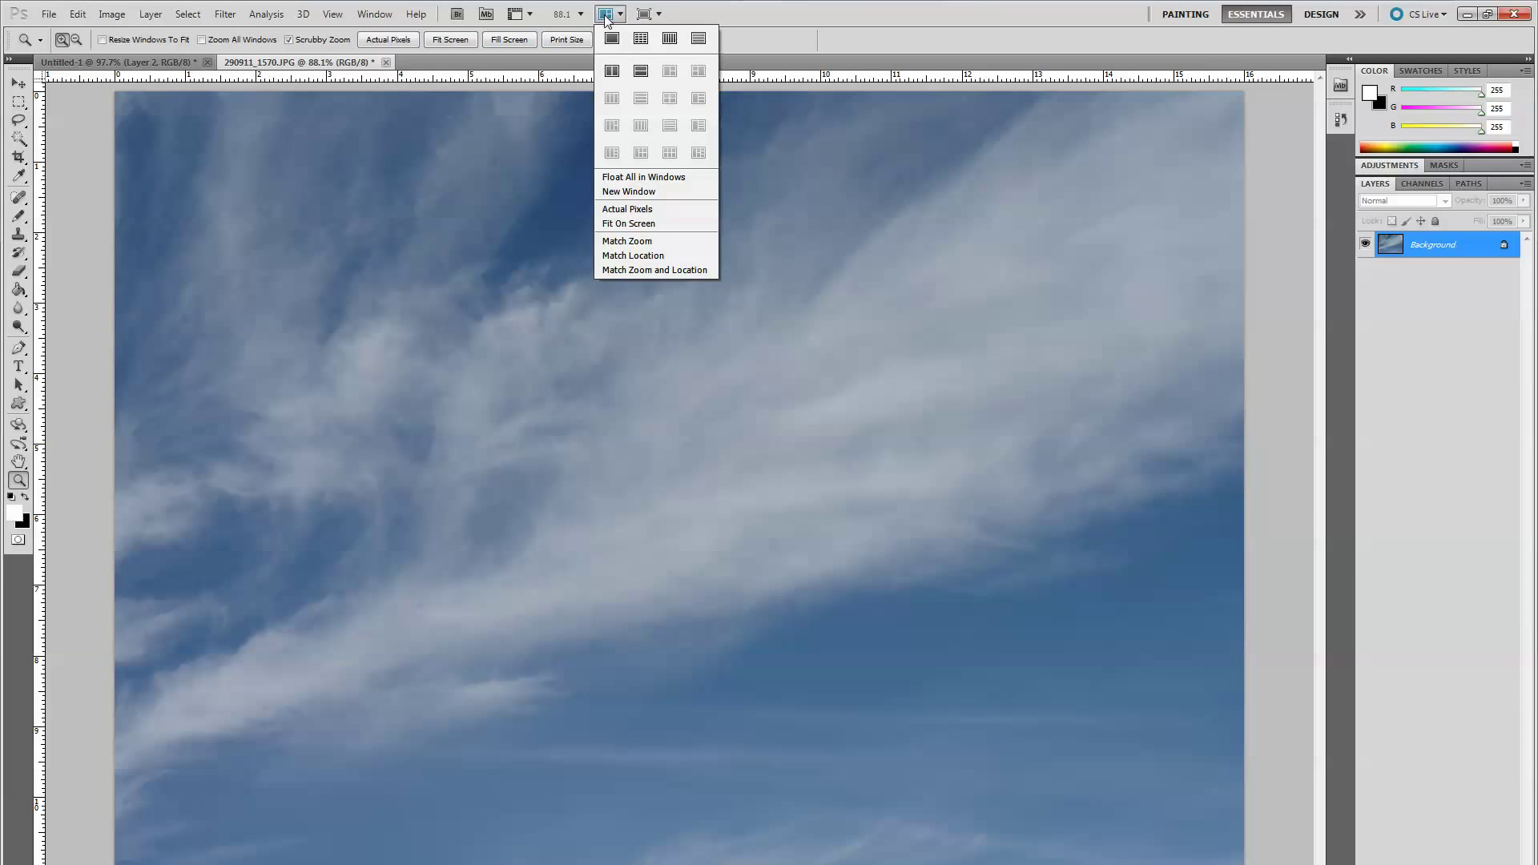
{"action": "left_click", "coordinate": [640, 72]}
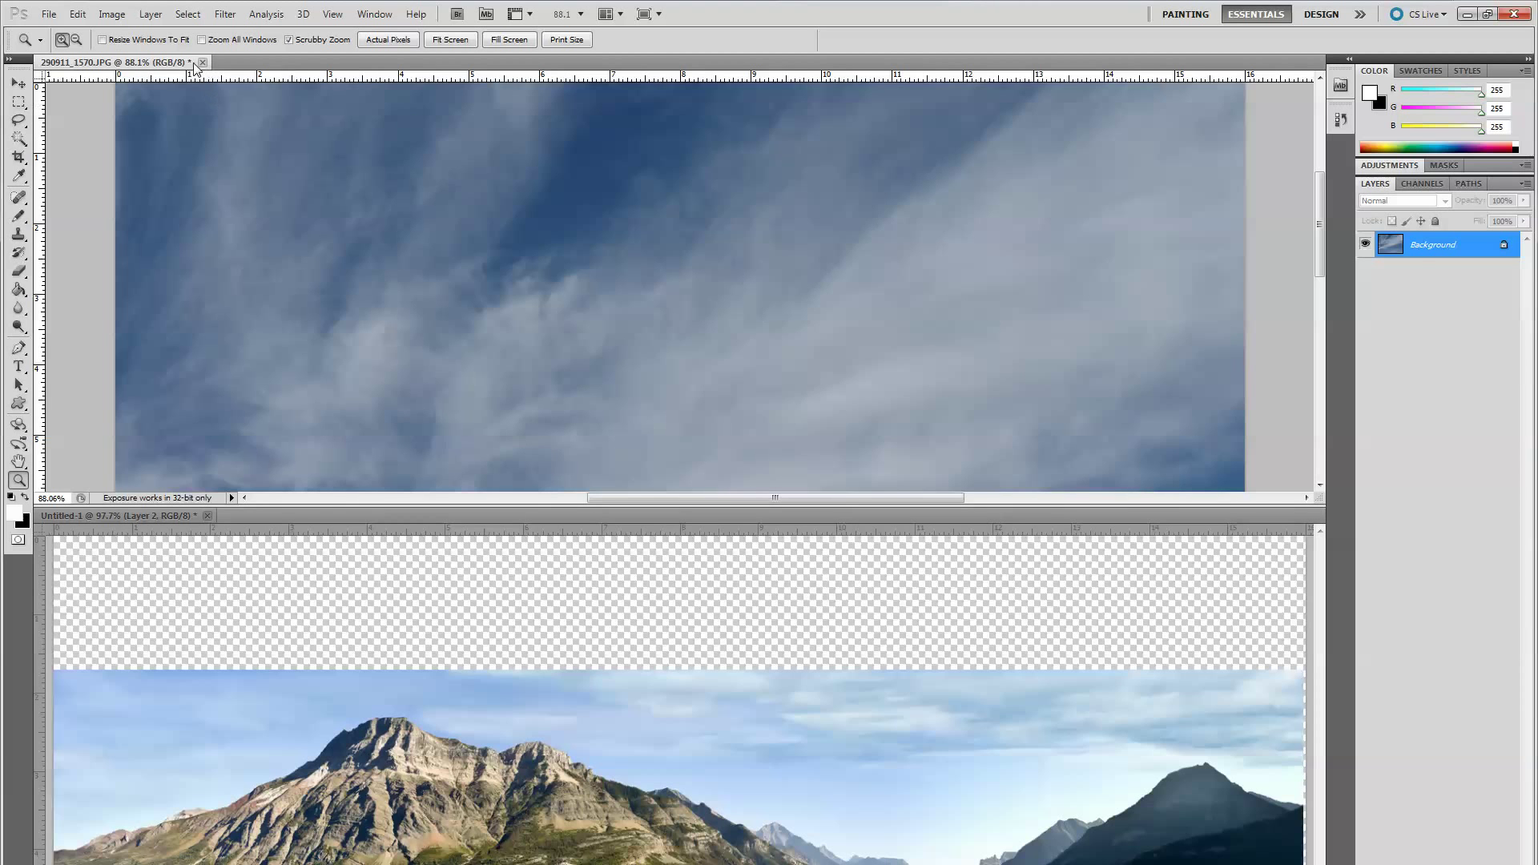
Detach the panorama composite into its own floating window and maximize it.
{"action": "left_click", "coordinate": [165, 515]}
{"action": "left_click_drag", "start_coordinate": [334, 525], "coordinate": [336, 192]}
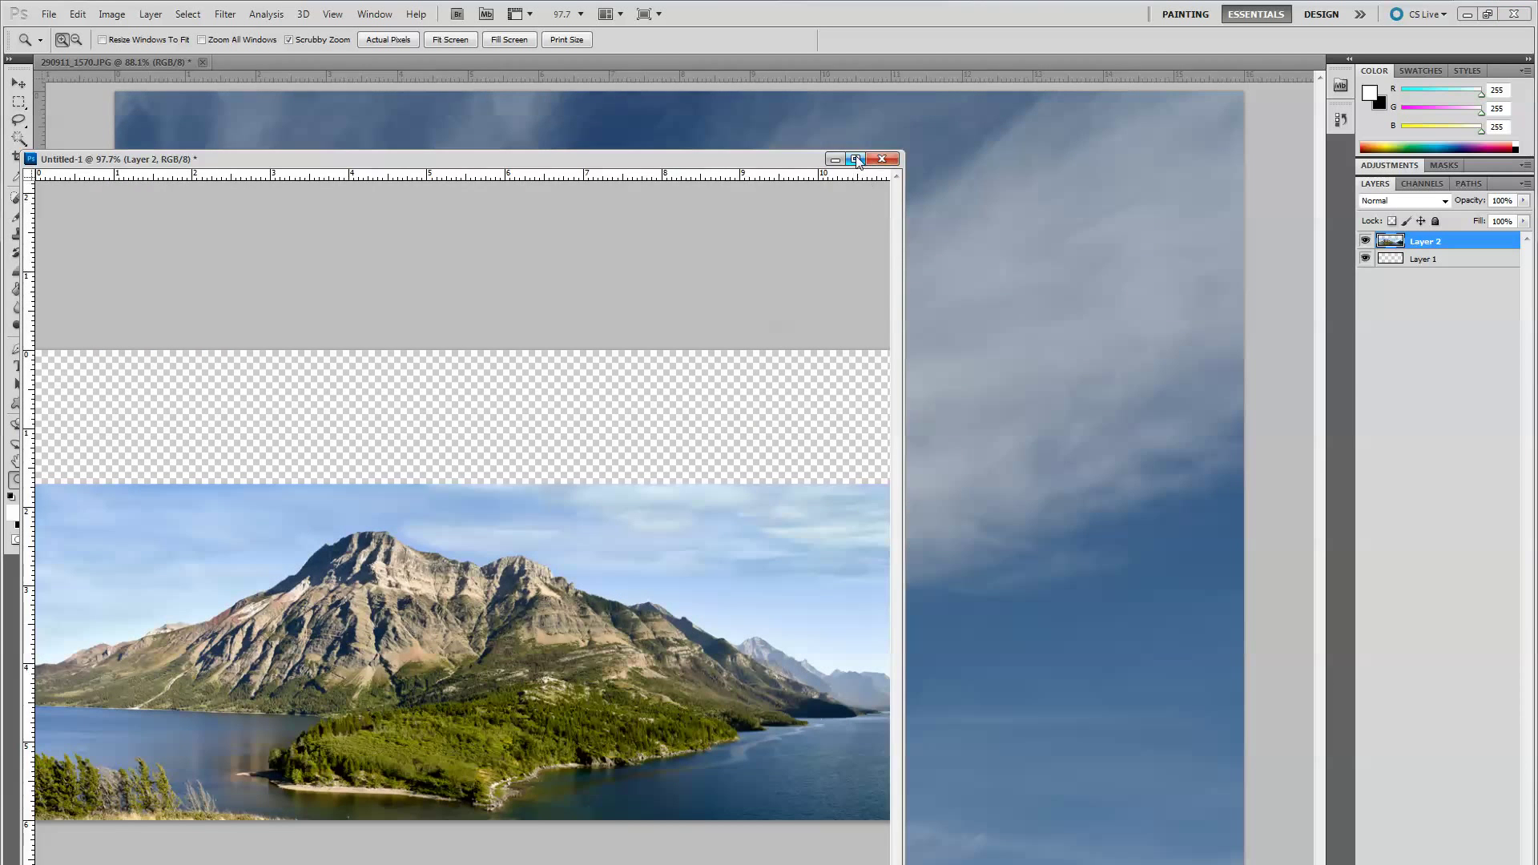
{"action": "left_click", "coordinate": [855, 158]}
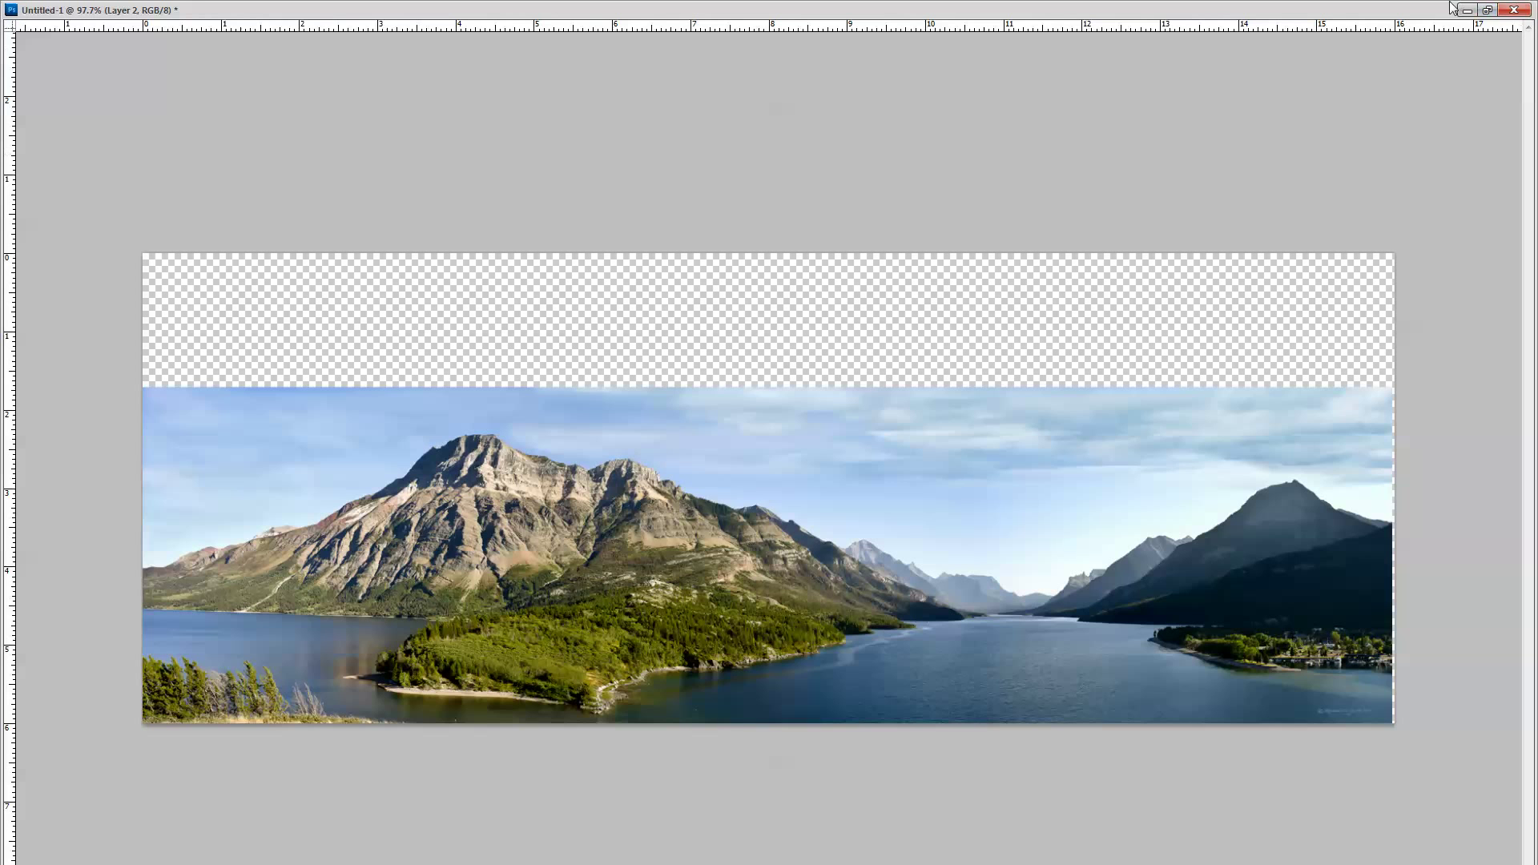
Restore the panorama composite to a floating window over the cloud photo and widen it to show the full canvas width.
{"action": "left_click", "coordinate": [1487, 9]}
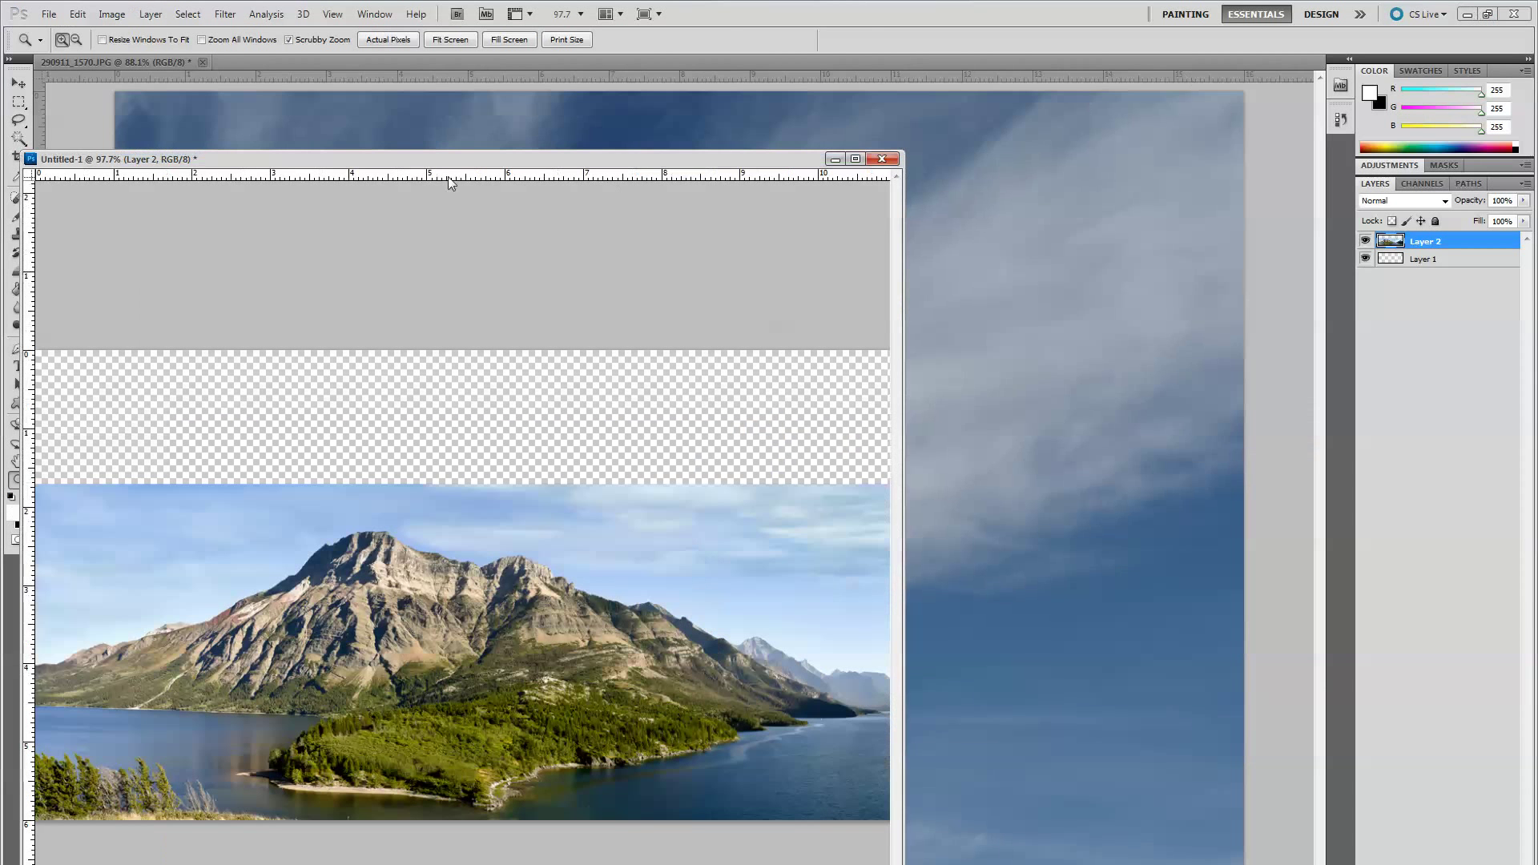
{"action": "left_click_drag", "start_coordinate": [317, 158], "coordinate": [453, 147]}
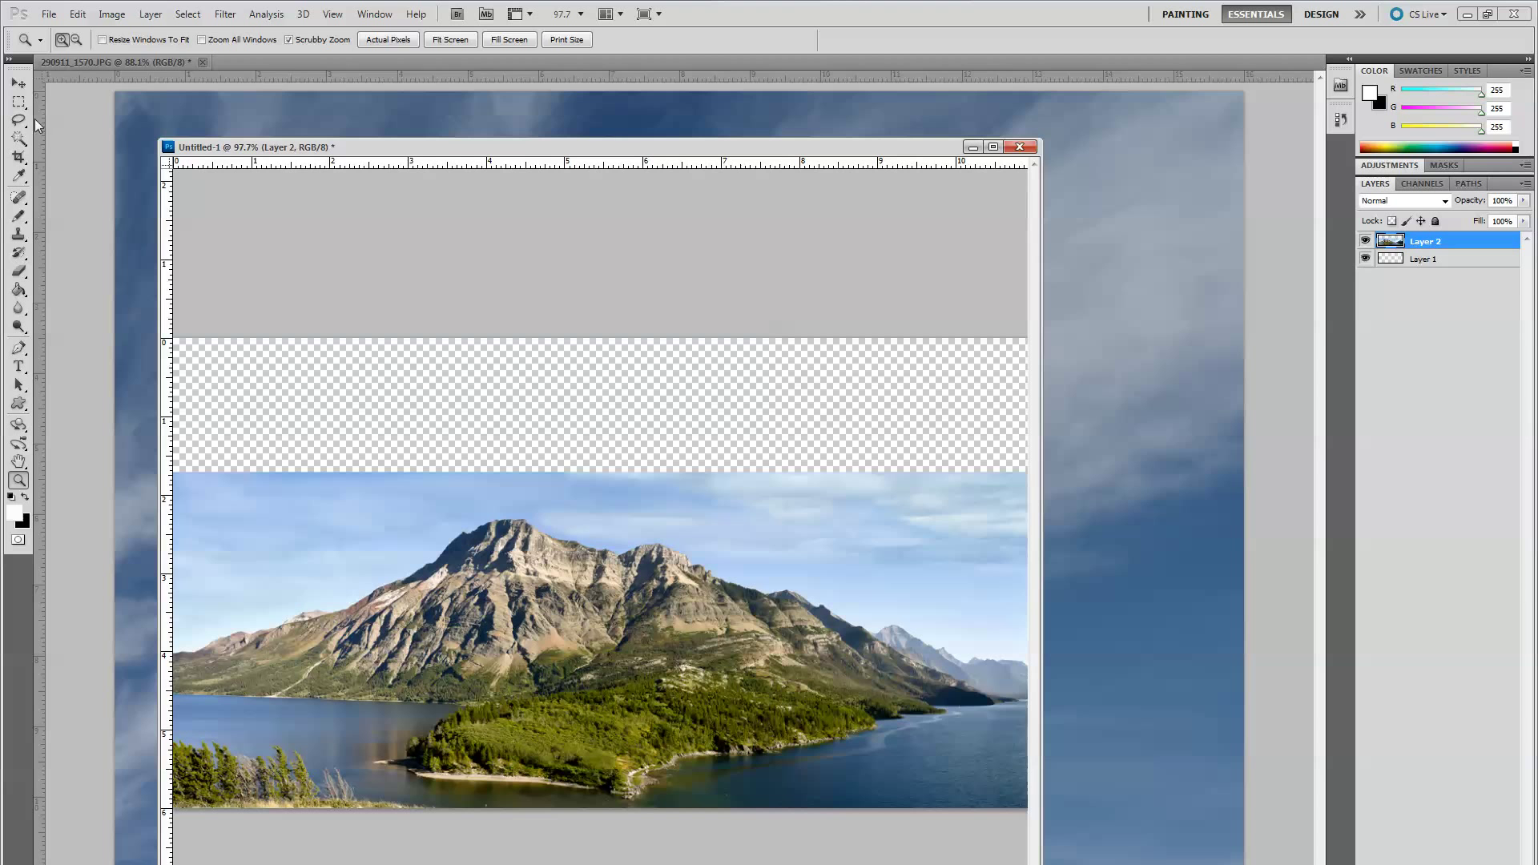
{"action": "left_click", "coordinate": [18, 82]}
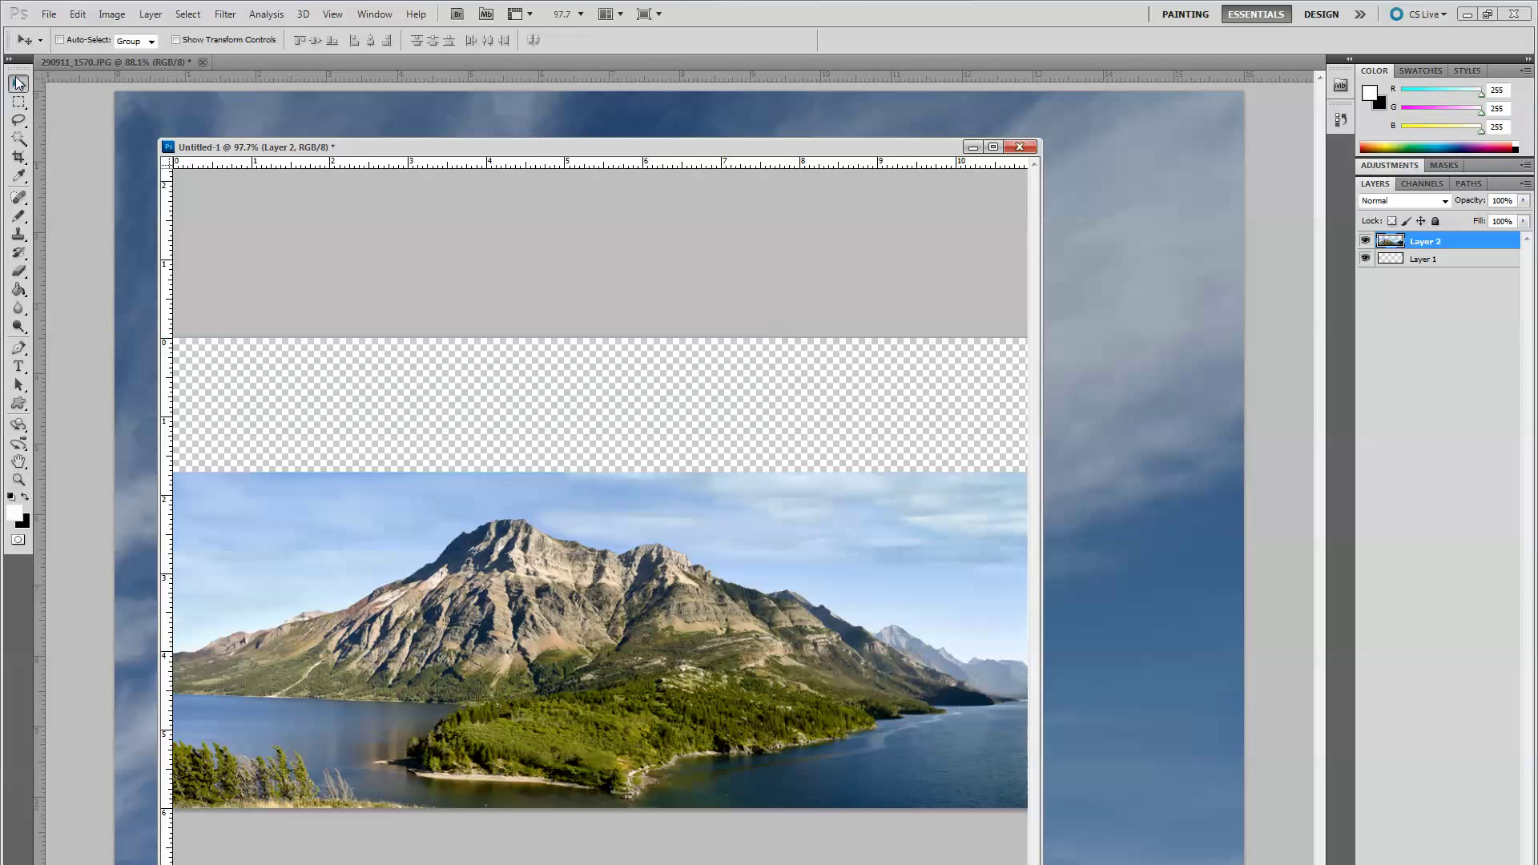
{"action": "left_click", "coordinate": [994, 148]}
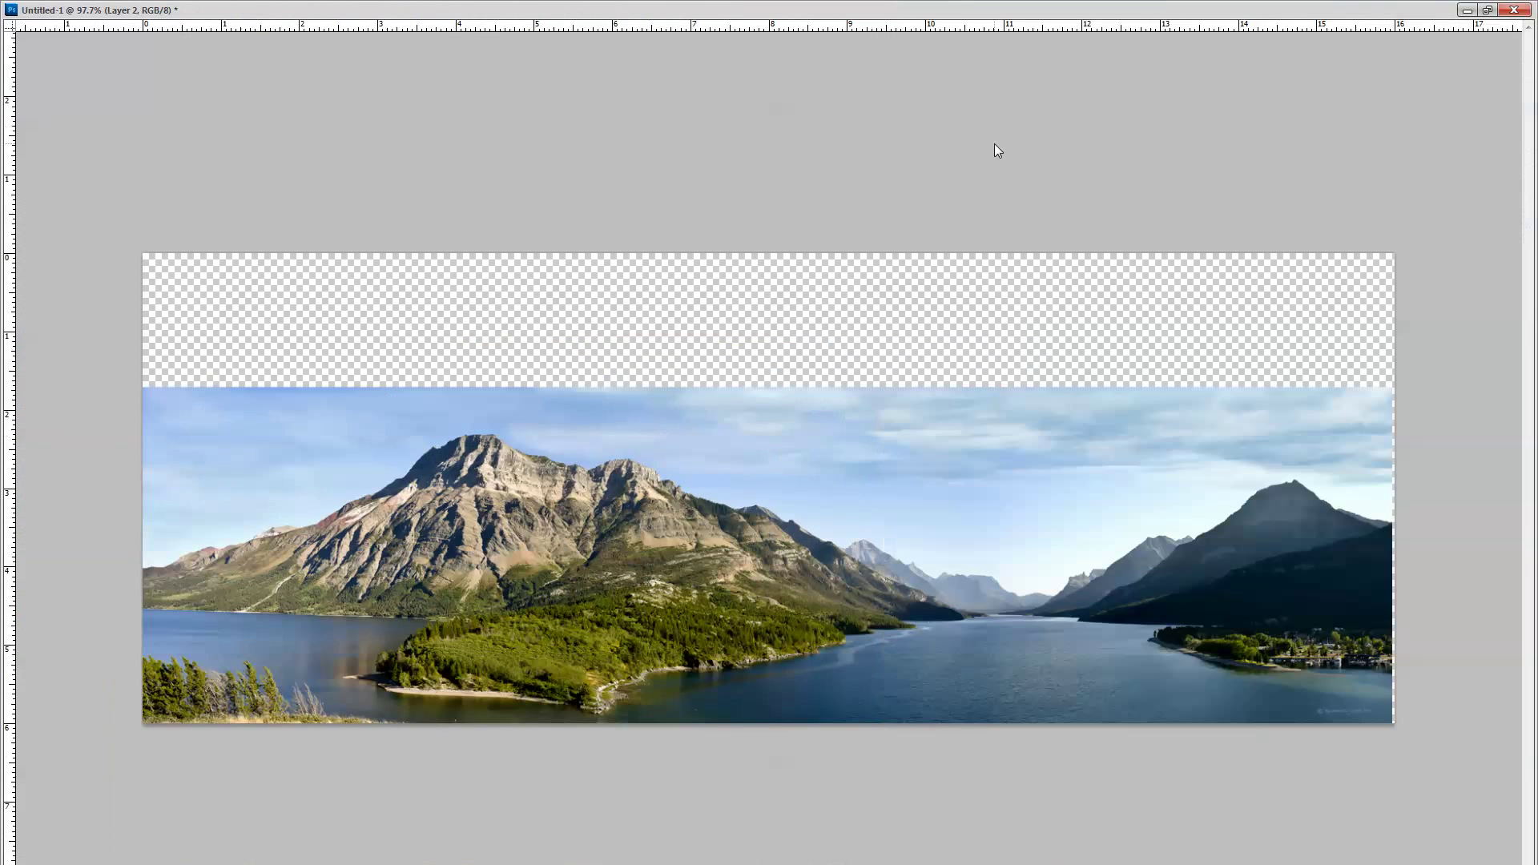
{"action": "left_click", "coordinate": [1488, 11]}
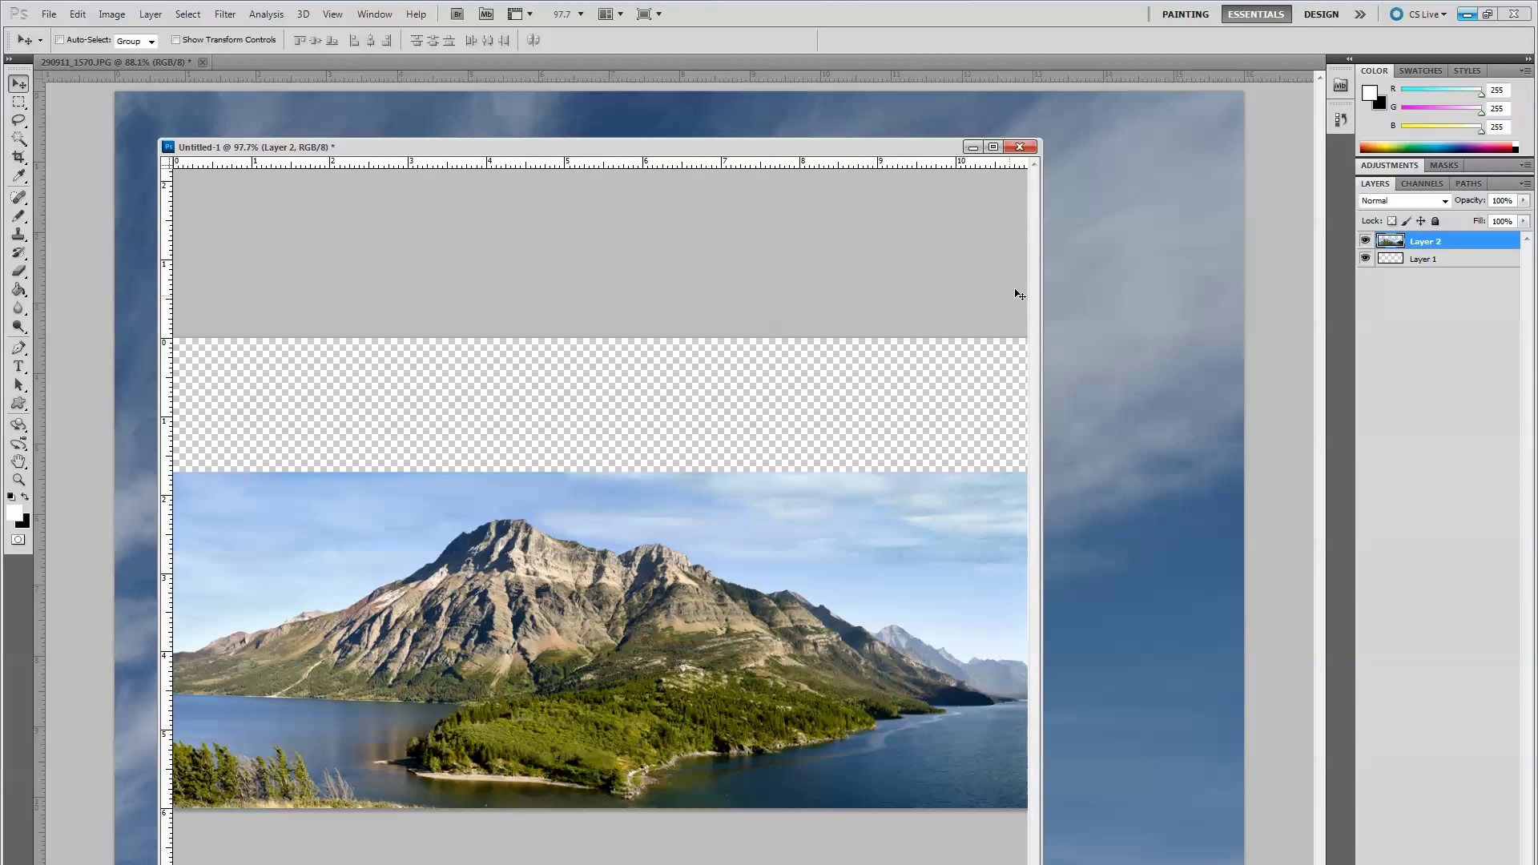
{"action": "left_click_drag", "start_coordinate": [1066, 279], "coordinate": [1518, 290]}
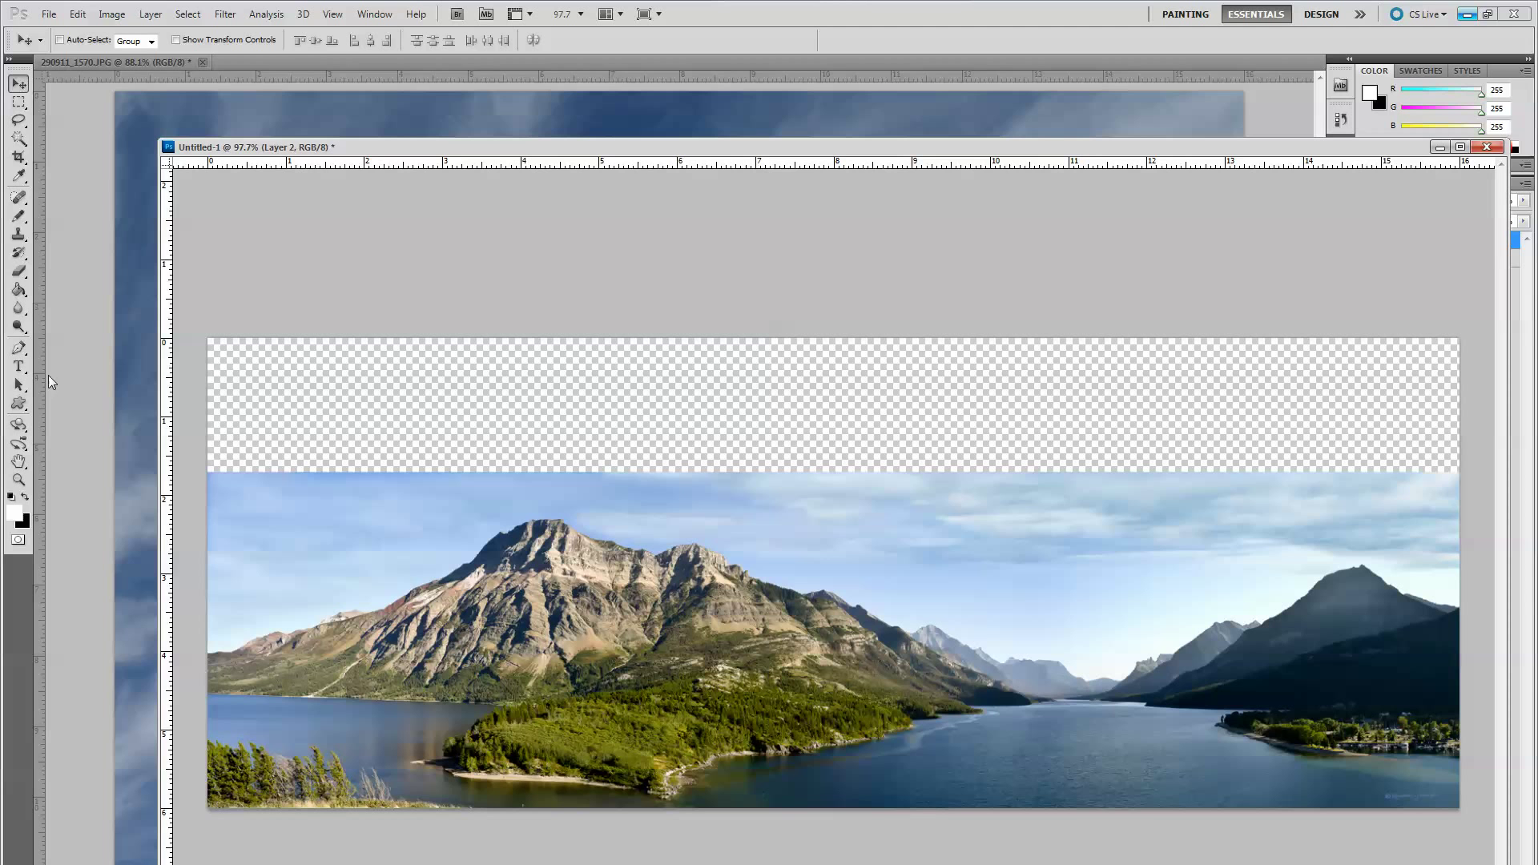
Select the main blue sky area above the mountains with the Magic Wand at tolerance 32 and delete it.
{"action": "left_click", "coordinate": [19, 138]}
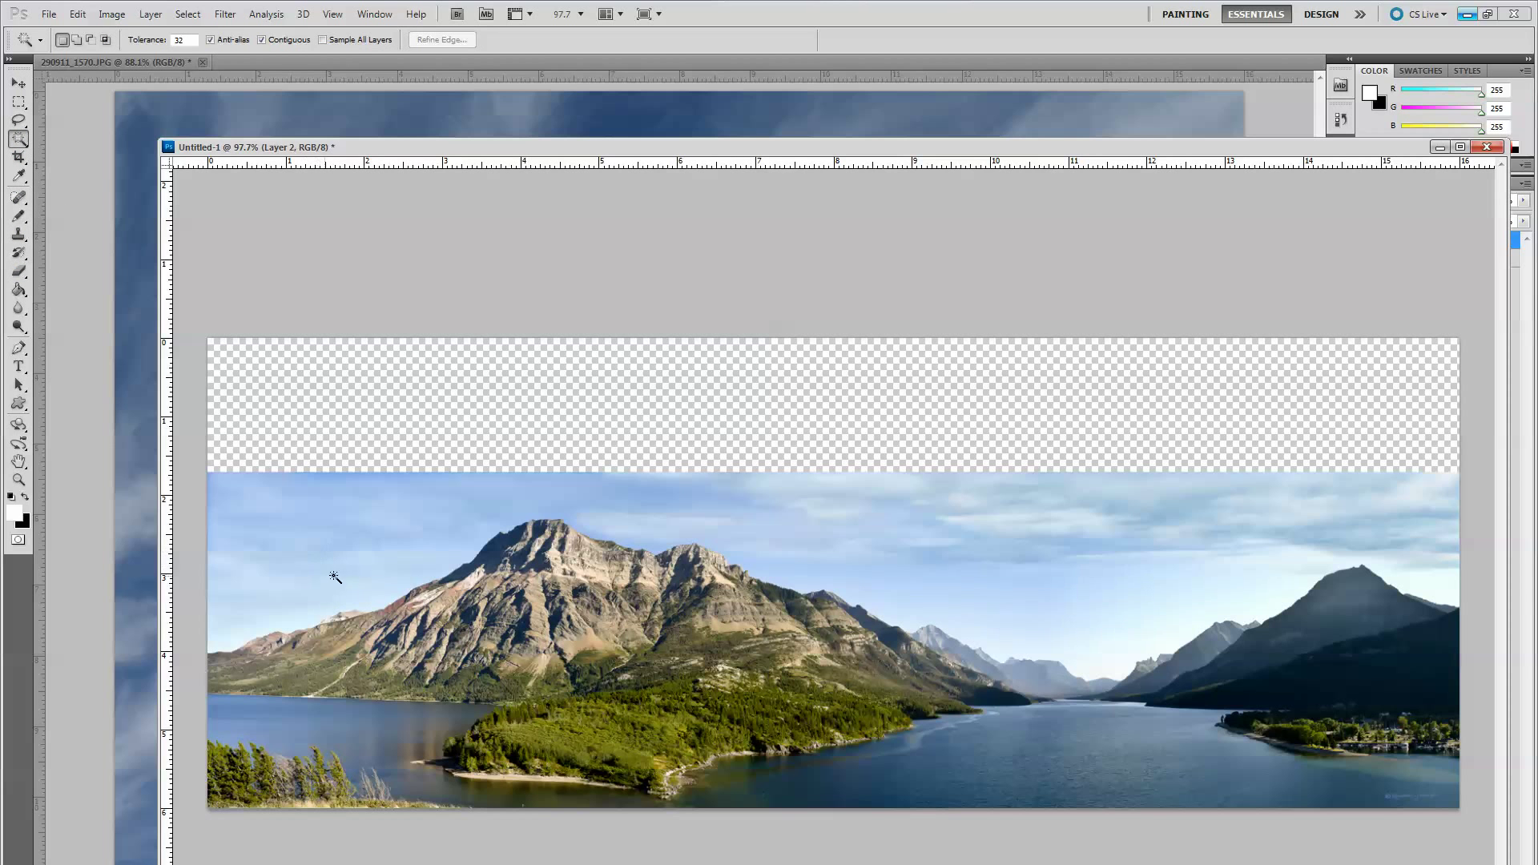
{"action": "left_click", "coordinate": [328, 517]}
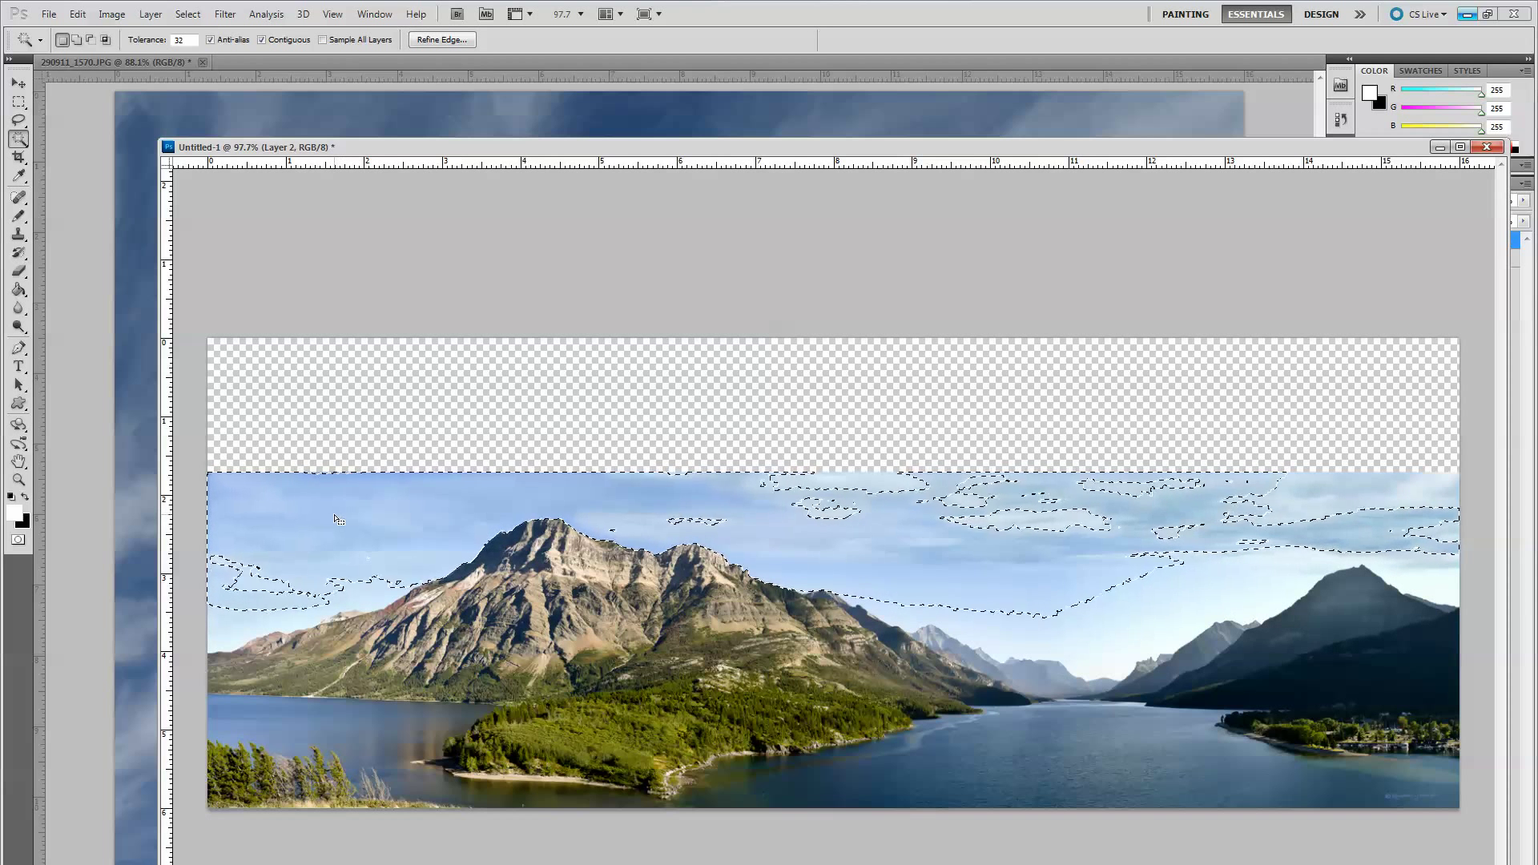
{"action": "key", "text": "Delete"}
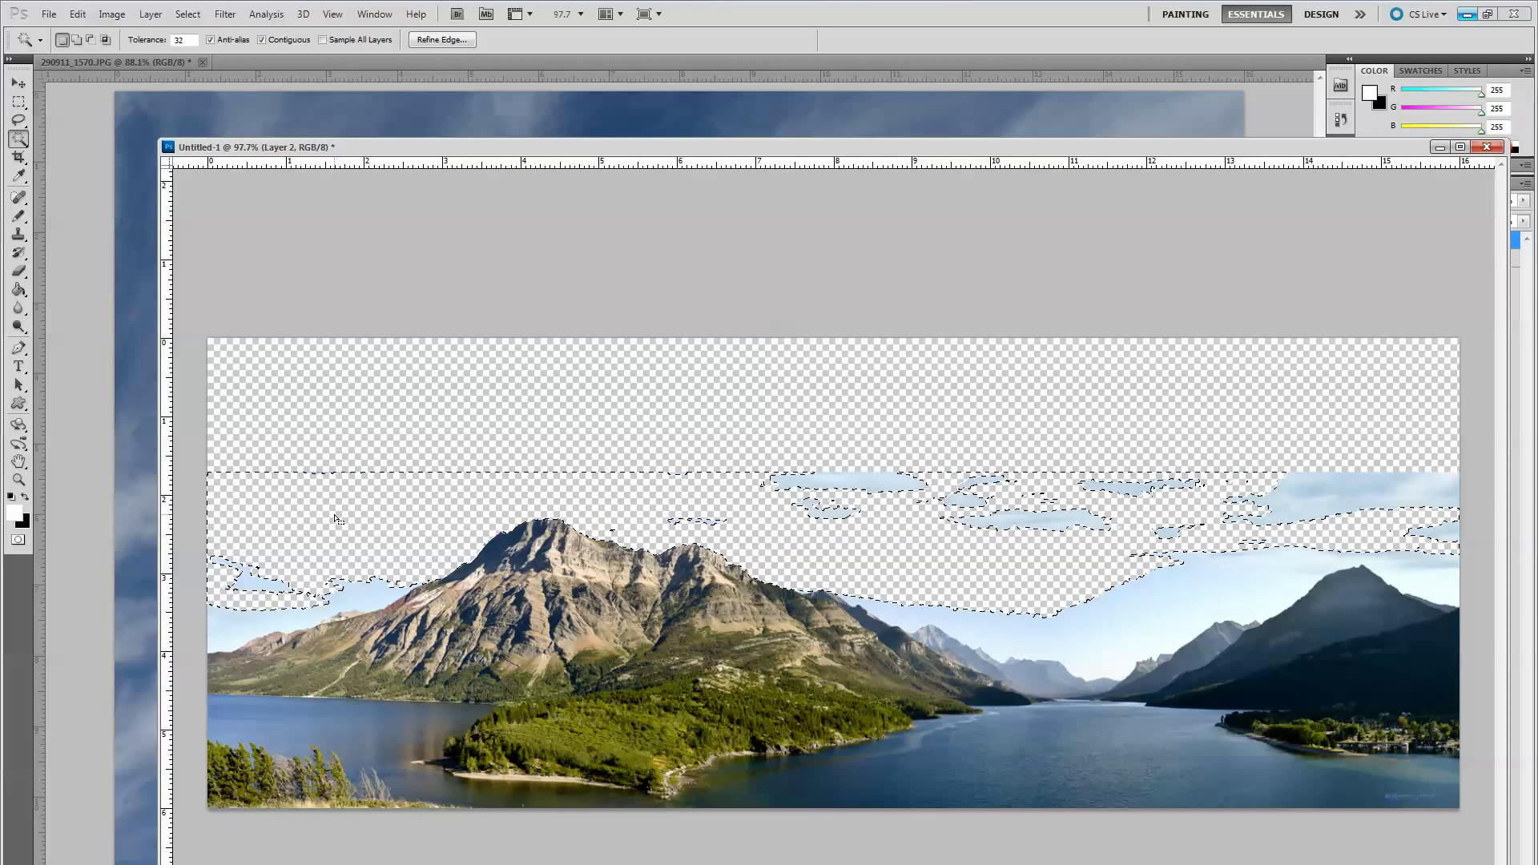
Delete the larger leftover cloud patches above the valley and the right-hand peak with the Magic Wand, and clear the selection.
{"action": "left_click", "coordinate": [852, 483]}
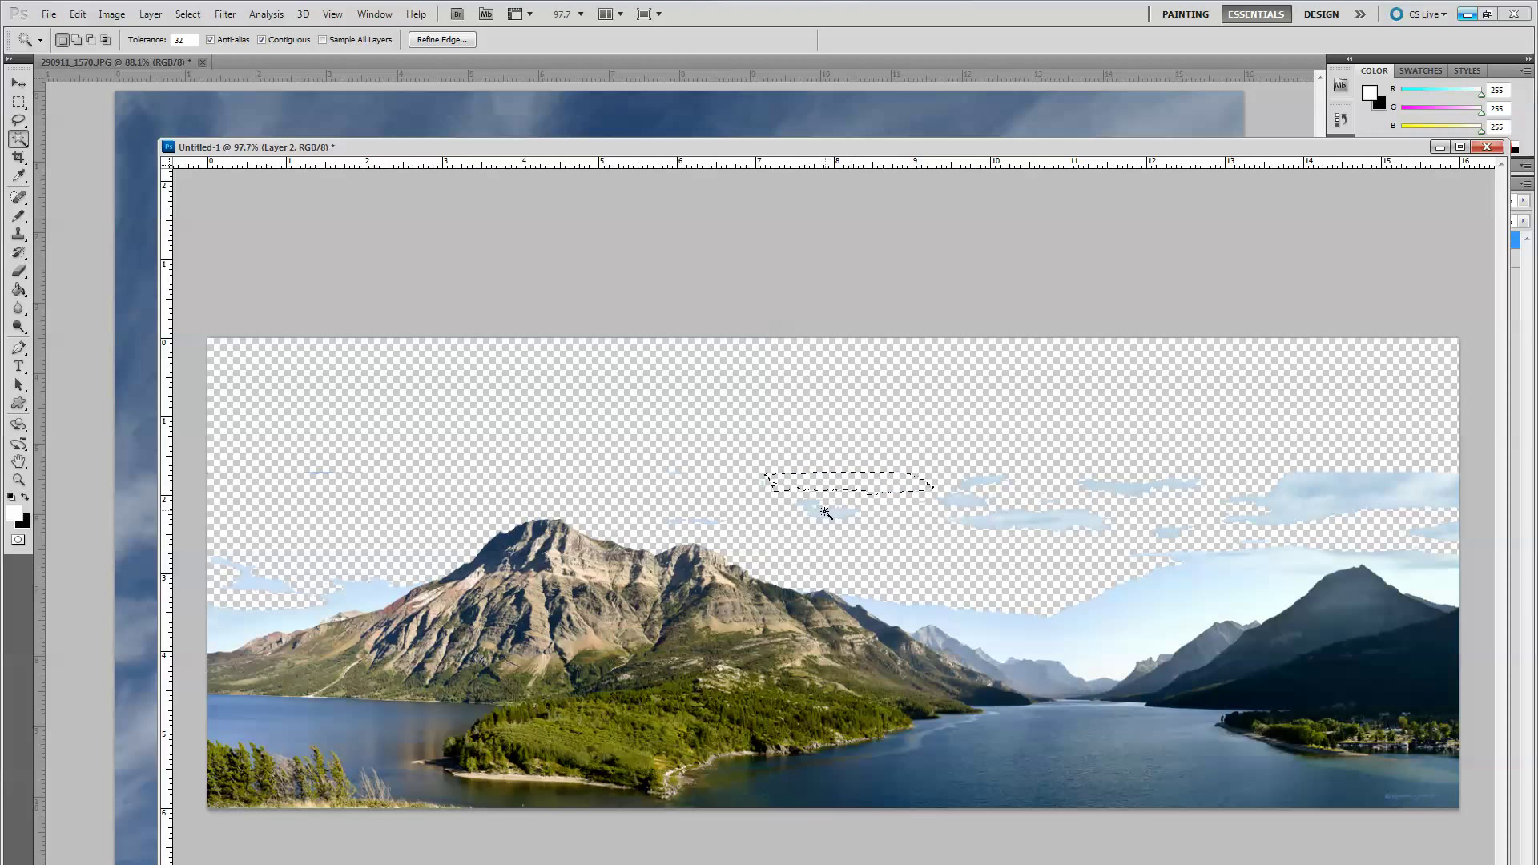
{"action": "left_click", "coordinate": [825, 510]}
{"action": "left_click", "coordinate": [987, 523]}
{"action": "key", "text": "Delete"}
{"action": "left_click", "coordinate": [977, 490]}
{"action": "key", "text": "Delete"}
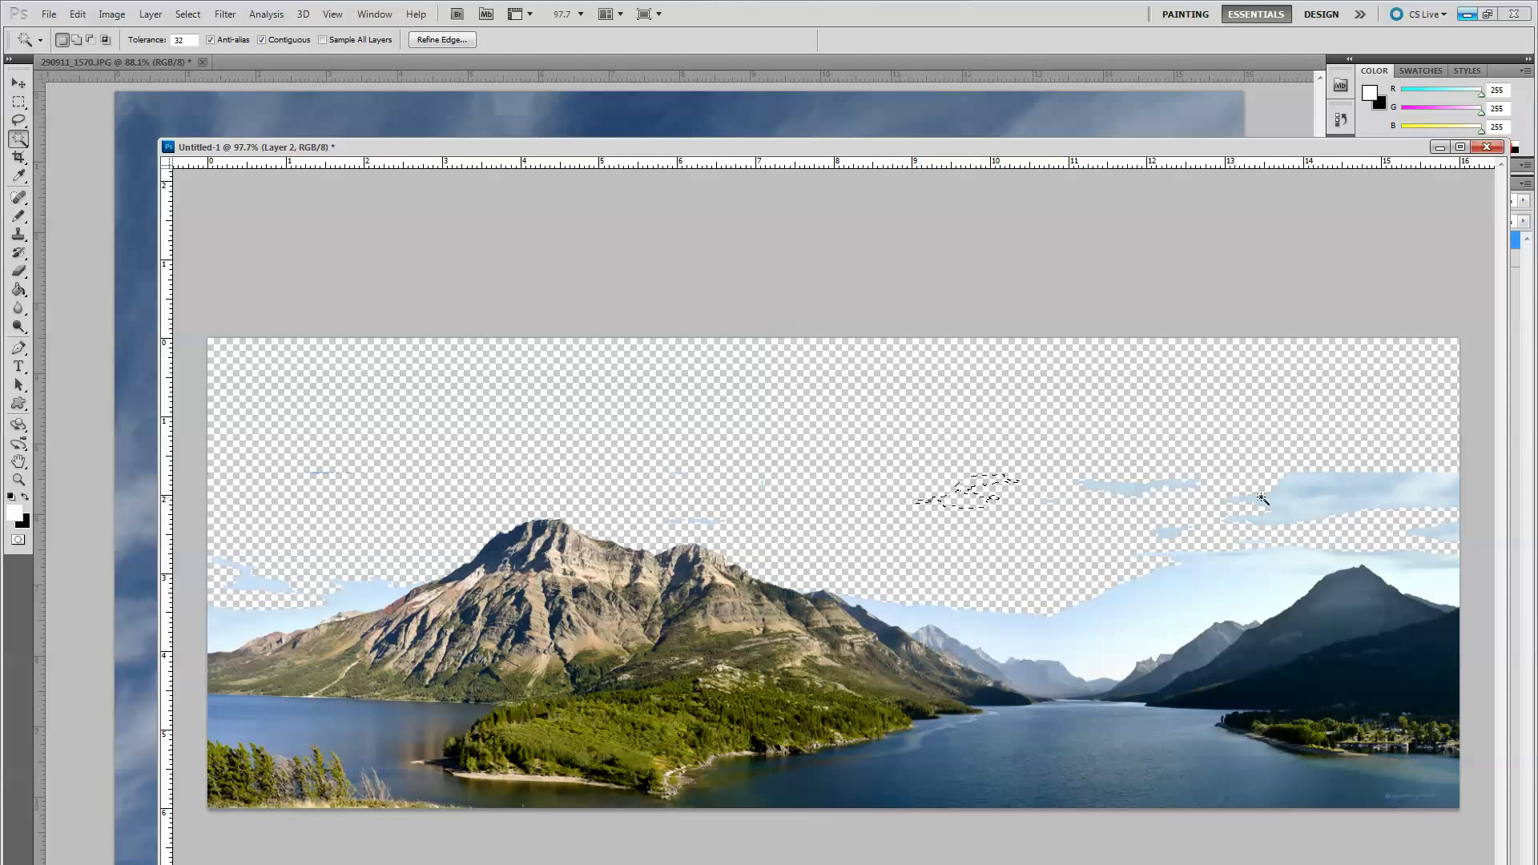
{"action": "left_click", "coordinate": [1337, 502]}
{"action": "key", "text": "Delete"}
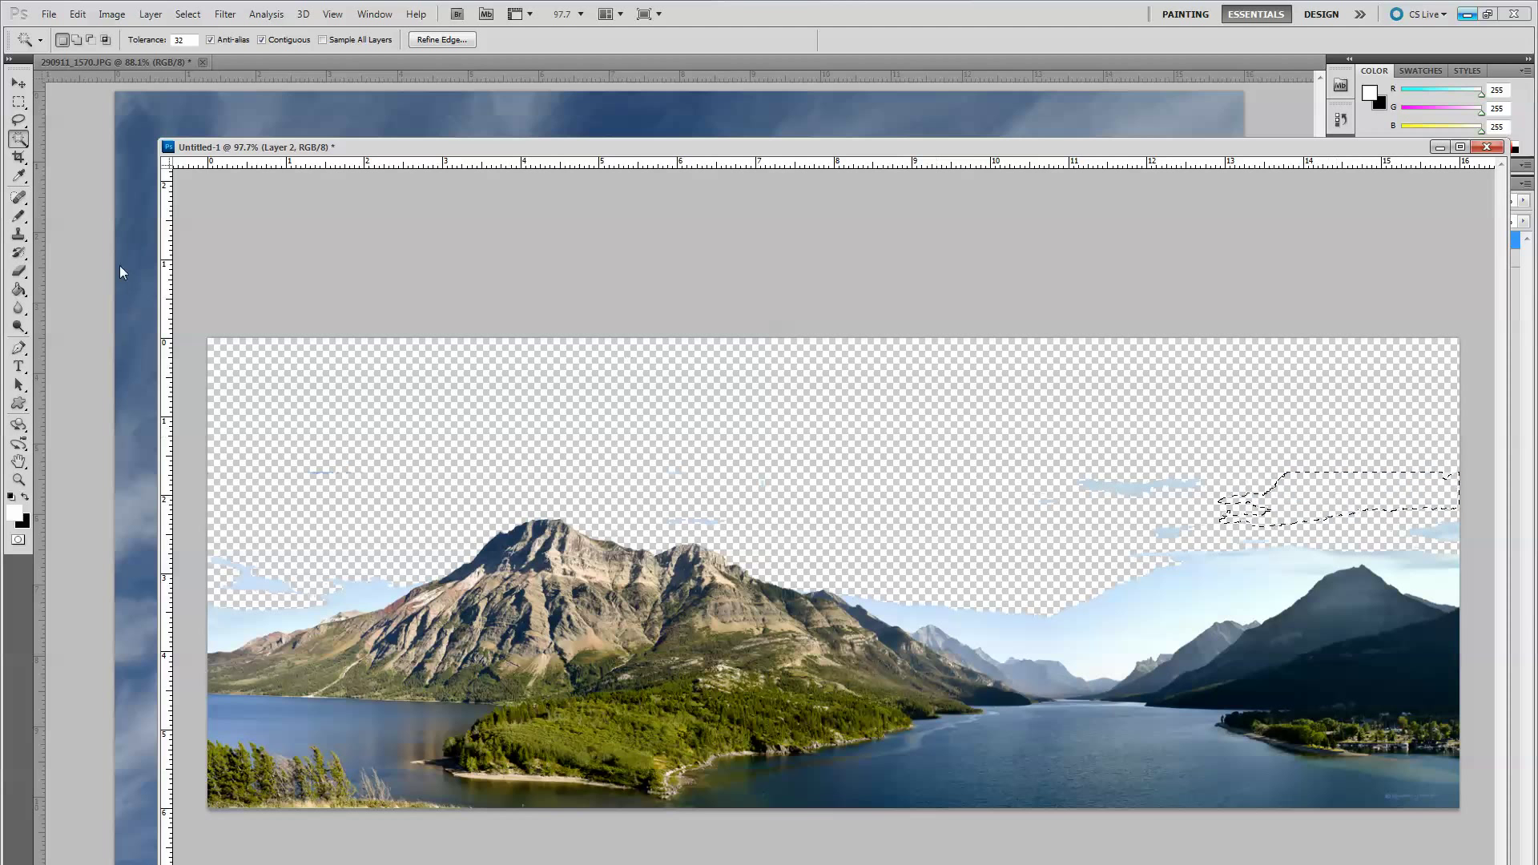
{"action": "left_click", "coordinate": [192, 14]}
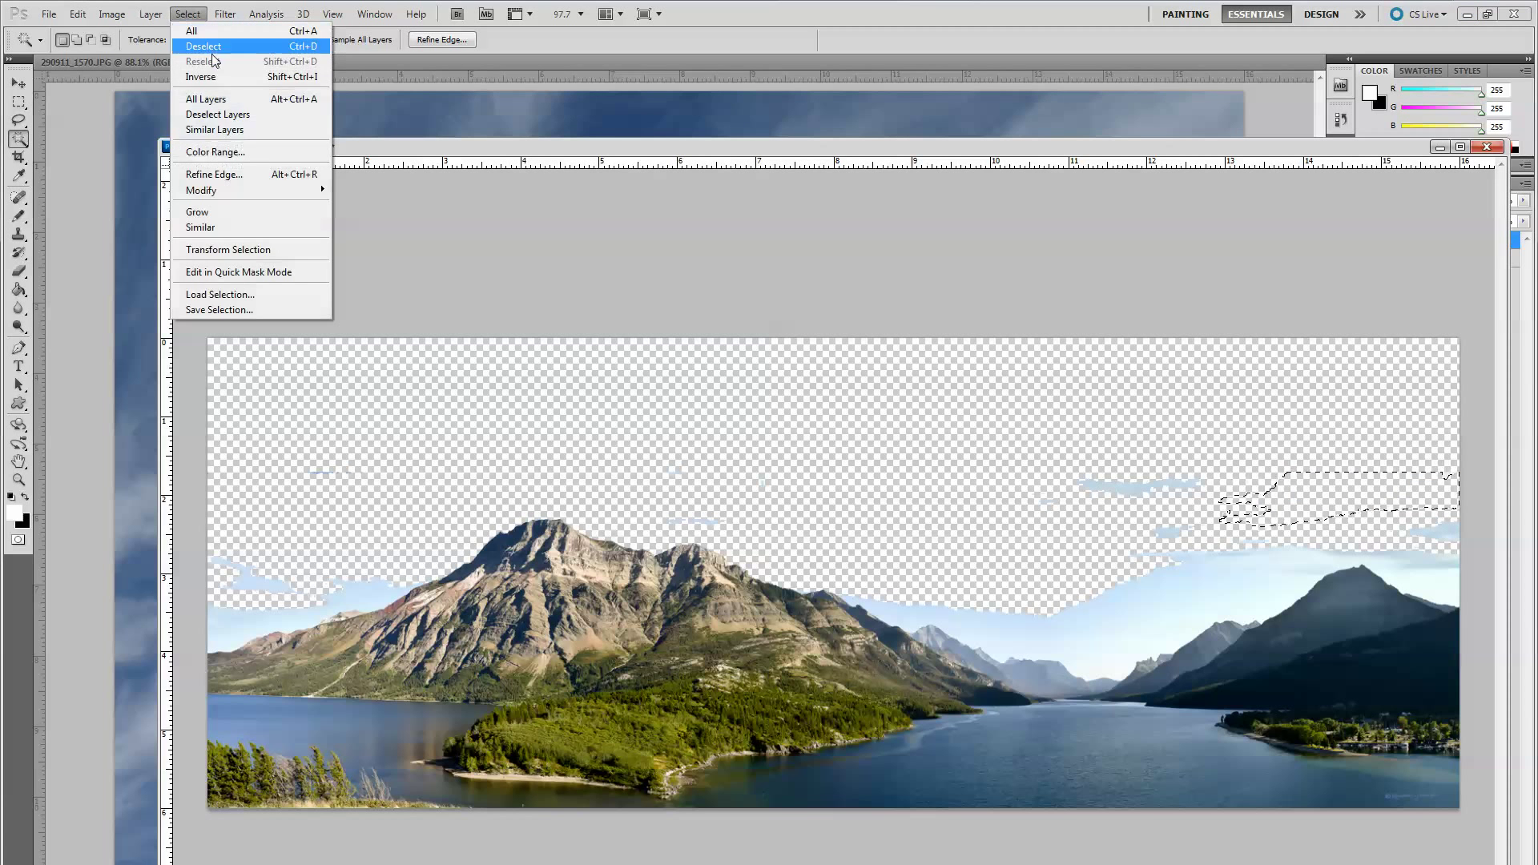
{"action": "left_click", "coordinate": [203, 46]}
Activate the Eraser with a 150 px brush and move the composite window away from the layers list.
{"action": "left_click", "coordinate": [19, 271]}
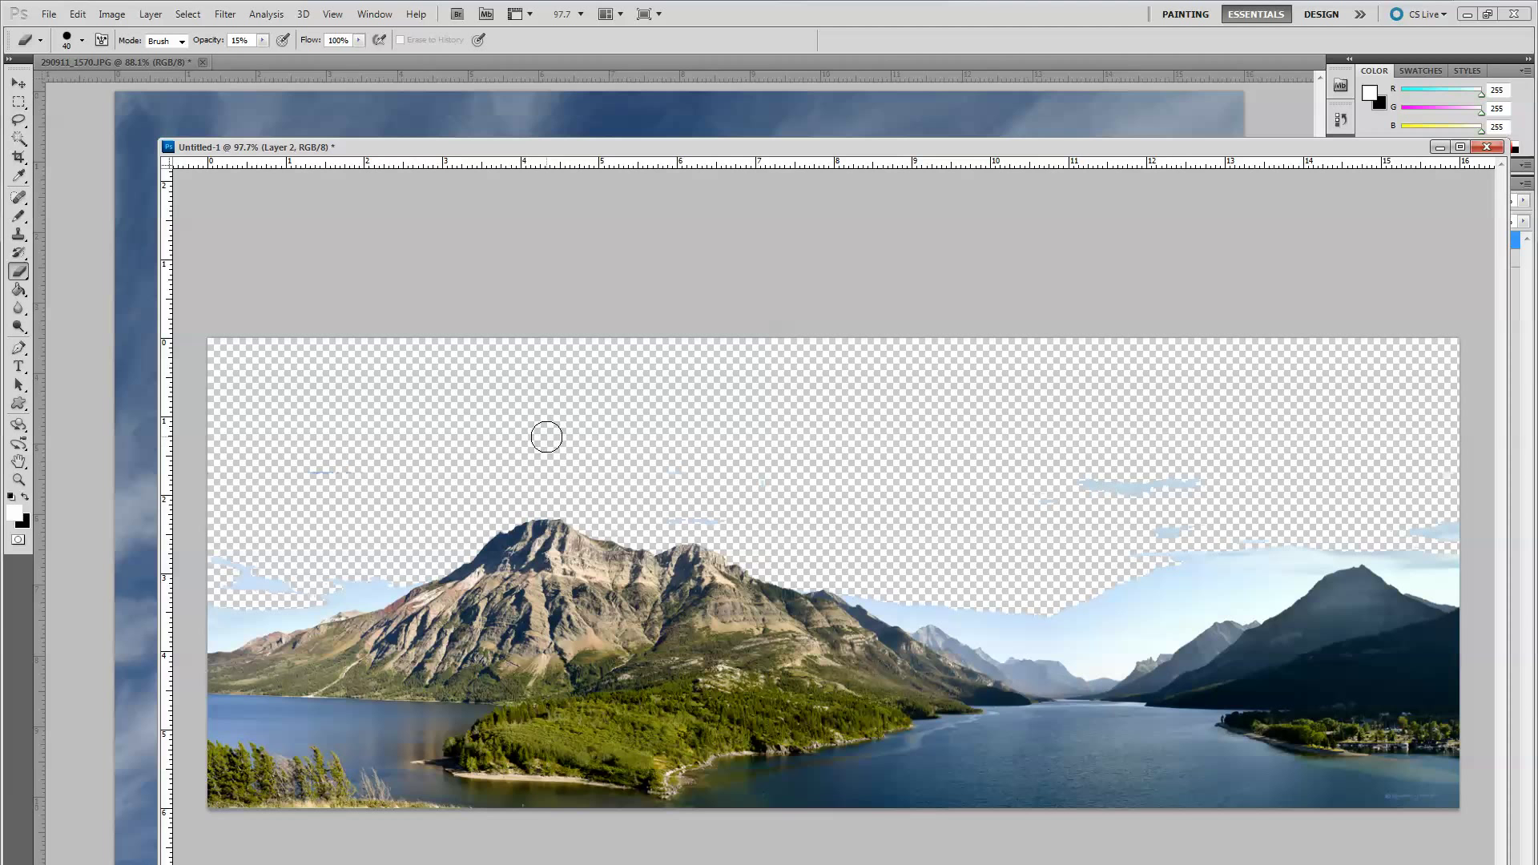
{"action": "key", "text": "bracketright"}
{"action": "key", "text": "bracketright"}
{"action": "key", "text": "bracketright"}
{"action": "key", "text": "bracketright"}
{"action": "key", "text": "bracketright"}
{"action": "key", "text": "bracketright"}
{"action": "key", "text": "bracketright"}
{"action": "key", "text": "bracketright"}
{"action": "key", "text": "bracketleft"}
{"action": "key", "text": "bracketleft"}
{"action": "key", "text": "bracketleft"}
{"action": "key", "text": "bracketleft"}
{"action": "key", "text": "bracketleft"}
{"action": "key", "text": "bracketleft"}
{"action": "key", "text": "bracketleft"}
{"action": "key", "text": "bracketleft"}
{"action": "key", "text": "bracketleft"}
{"action": "key", "text": "bracketright"}
{"action": "key", "text": "bracketright"}
{"action": "key", "text": "bracketright"}
{"action": "key", "text": "bracketright"}
{"action": "key", "text": "bracketright"}
{"action": "key", "text": "bracketright"}
{"action": "key", "text": "bracketright"}
{"action": "key", "text": "bracketright"}
{"action": "key", "text": "bracketright"}
{"action": "left_click_drag", "start_coordinate": [805, 155], "coordinate": [675, 134]}
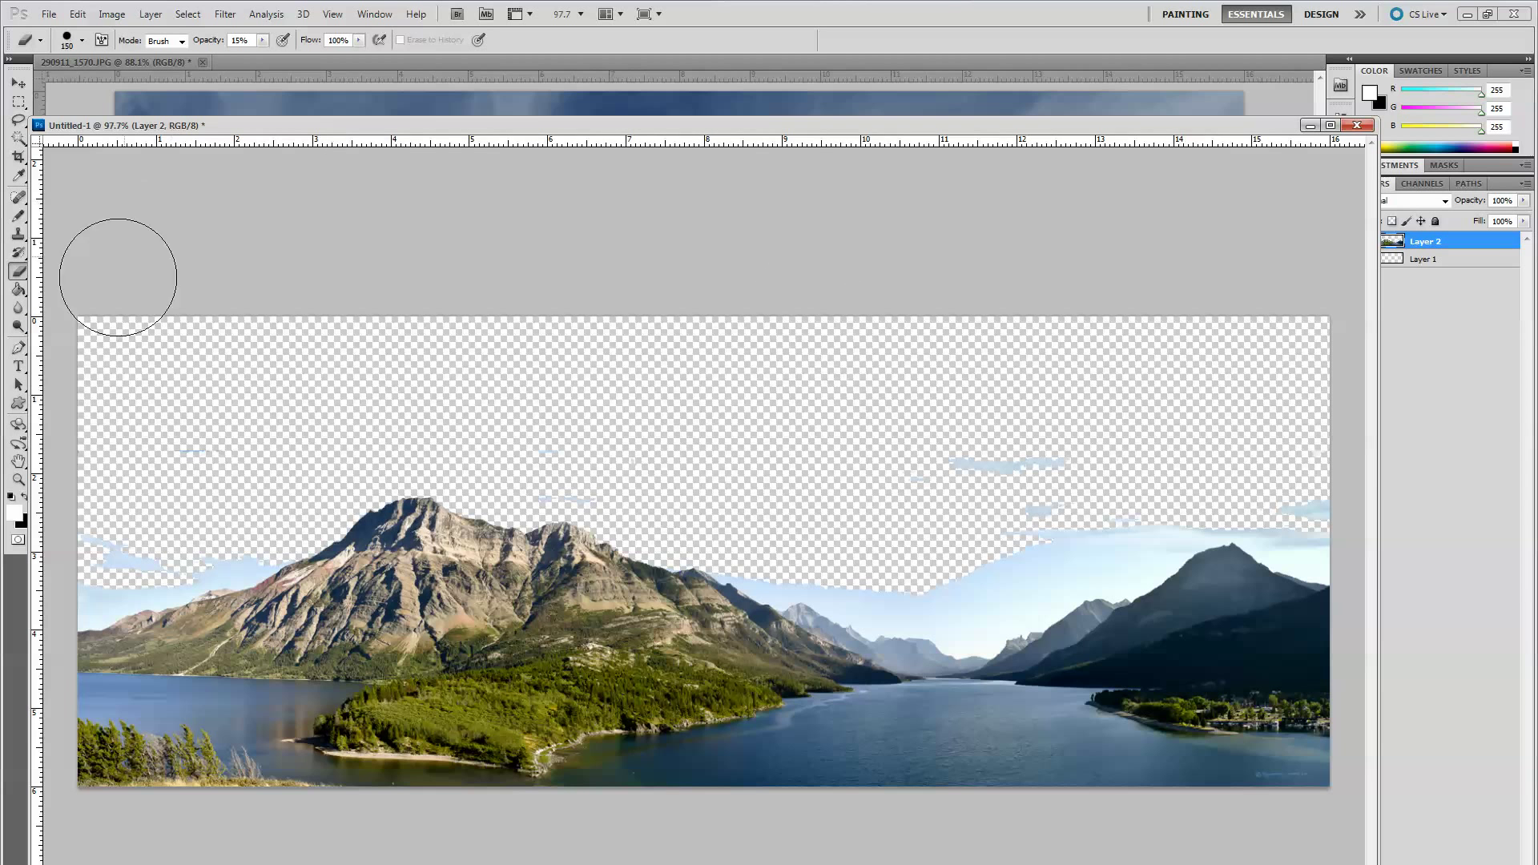
Choose the standard Eraser Tool and set its opacity to 100%.
{"action": "left_click", "coordinate": [19, 139]}
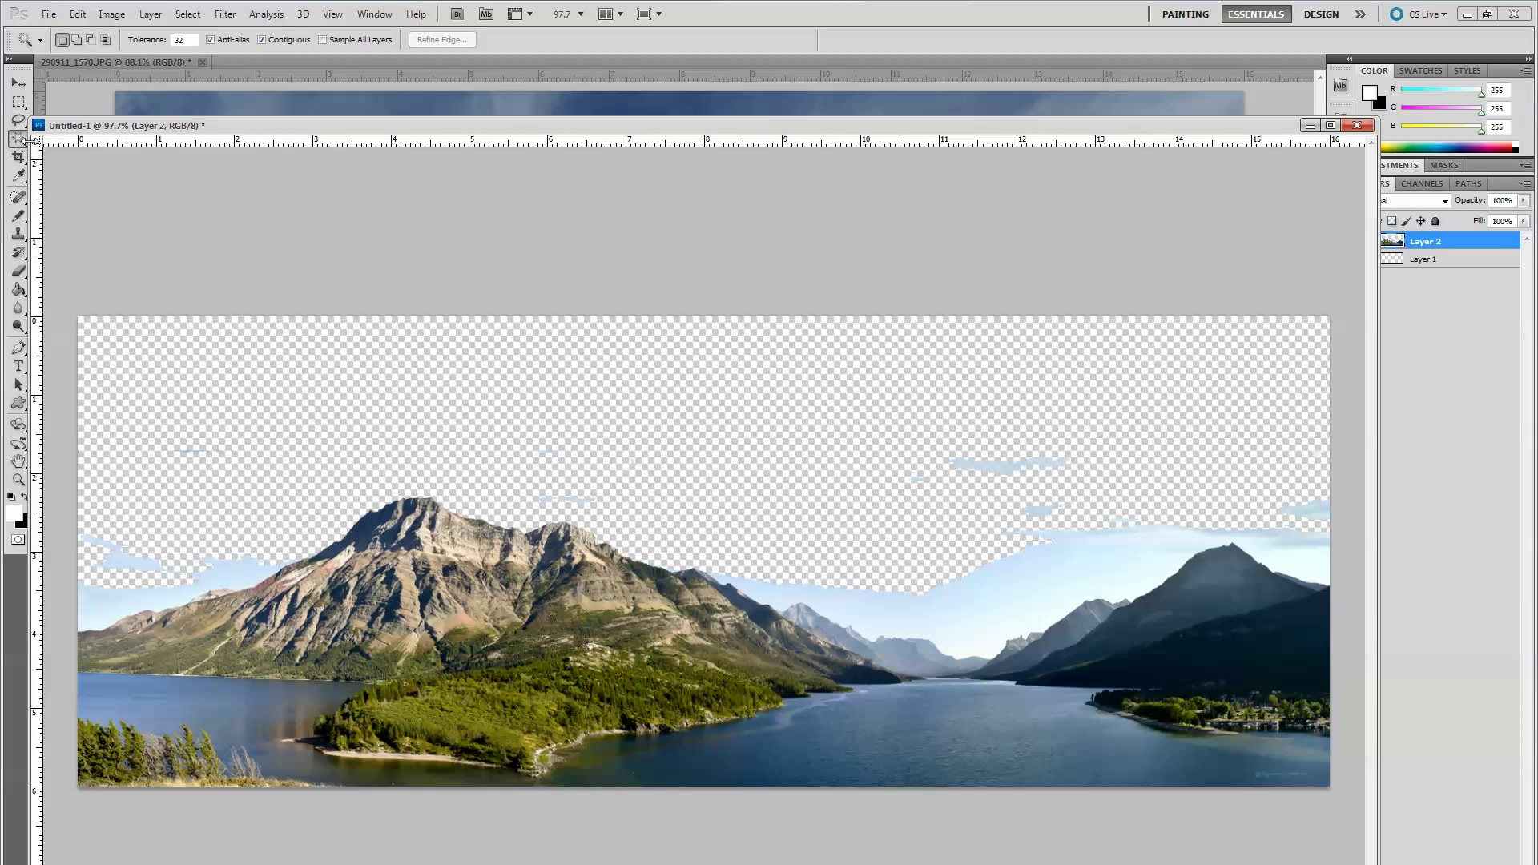
{"action": "left_click", "coordinate": [20, 270]}
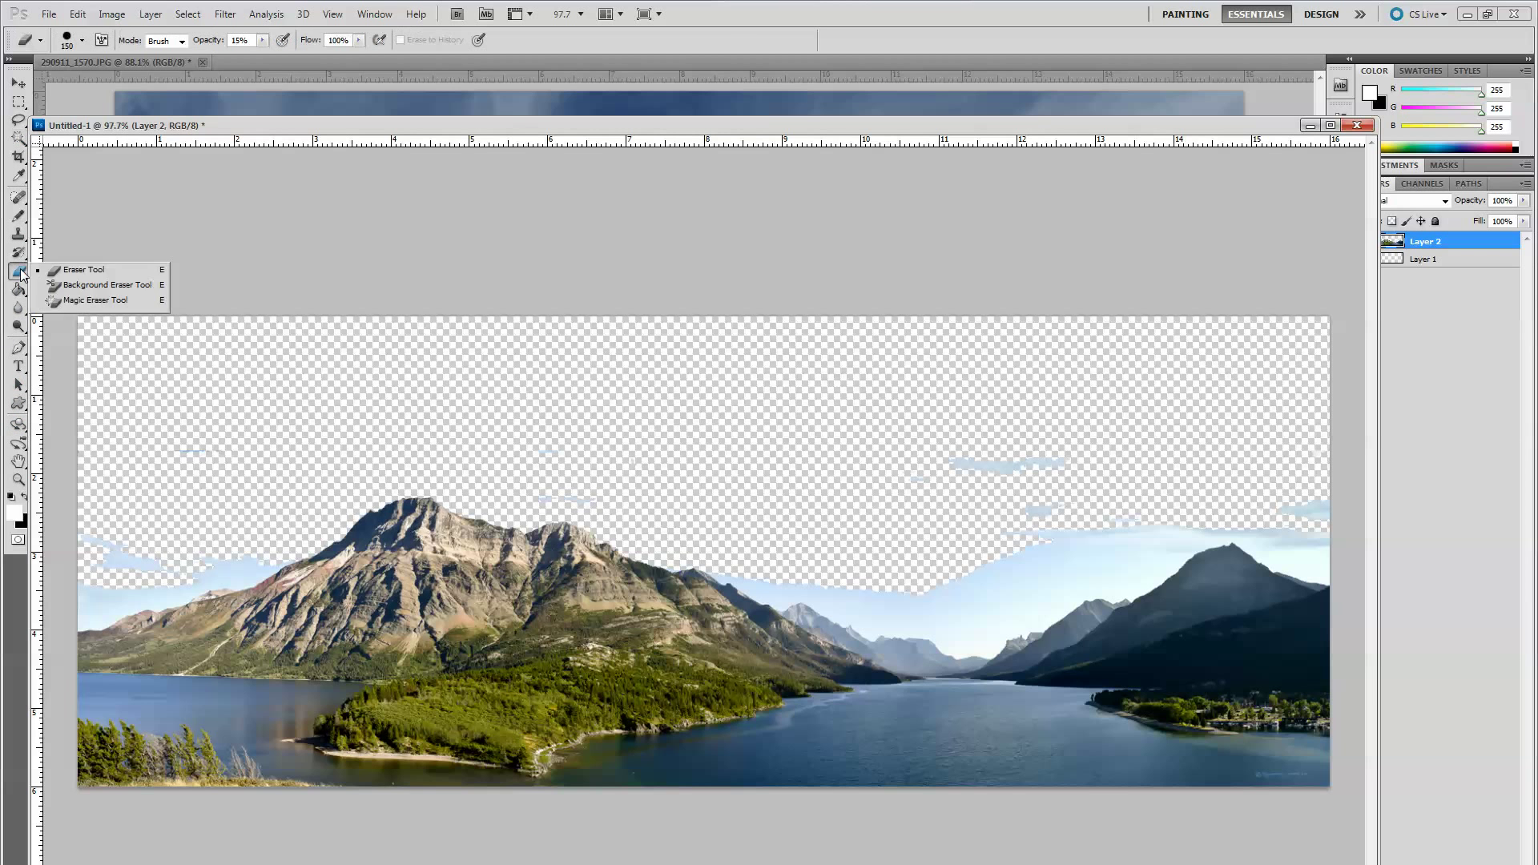
{"action": "left_click", "coordinate": [100, 272]}
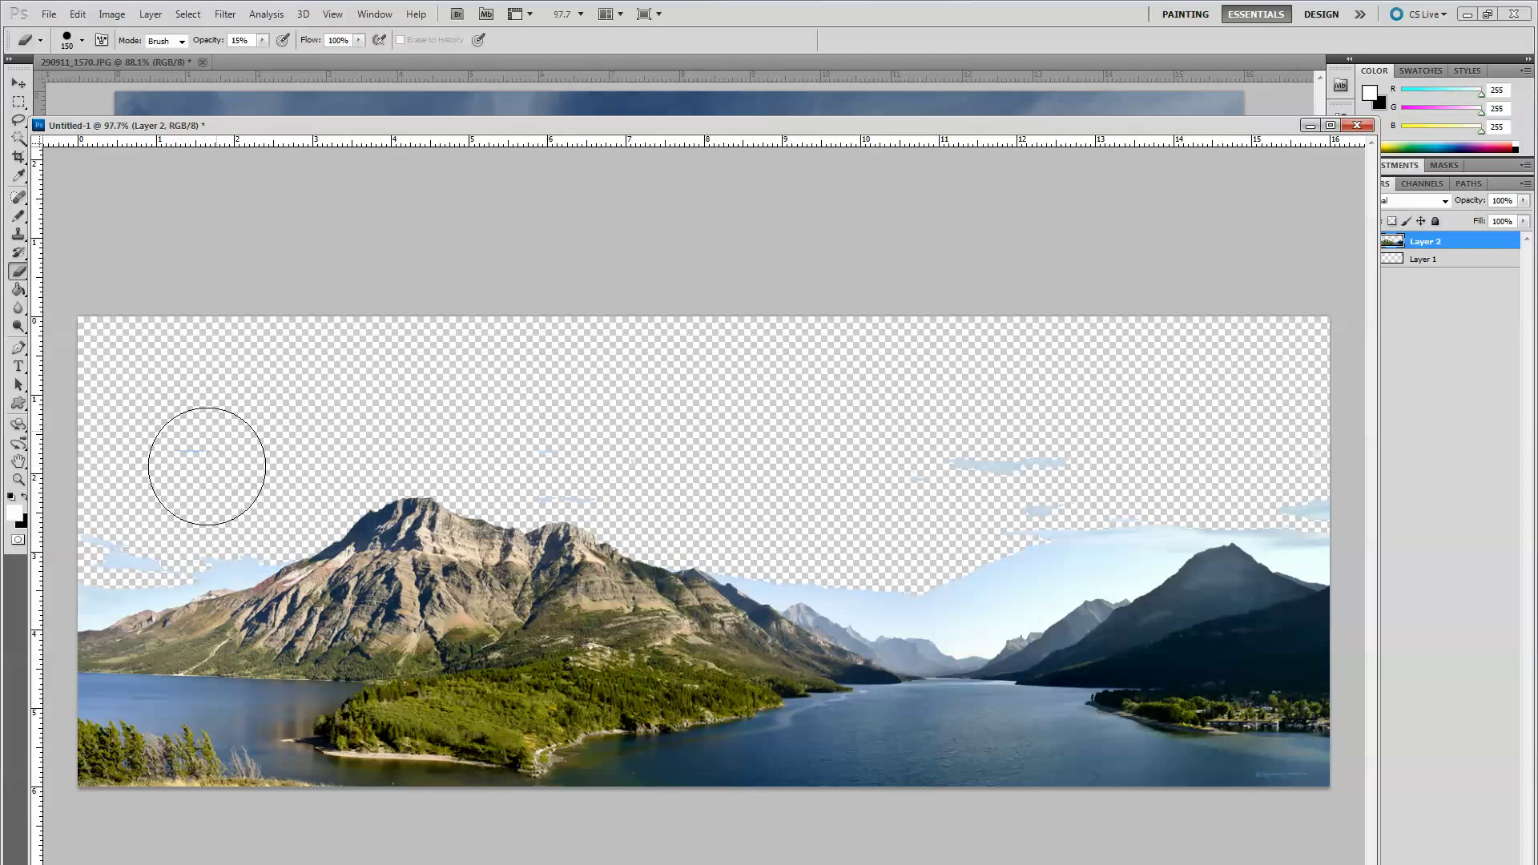
{"action": "left_click", "coordinate": [251, 40]}
{"action": "type", "text": "100"}
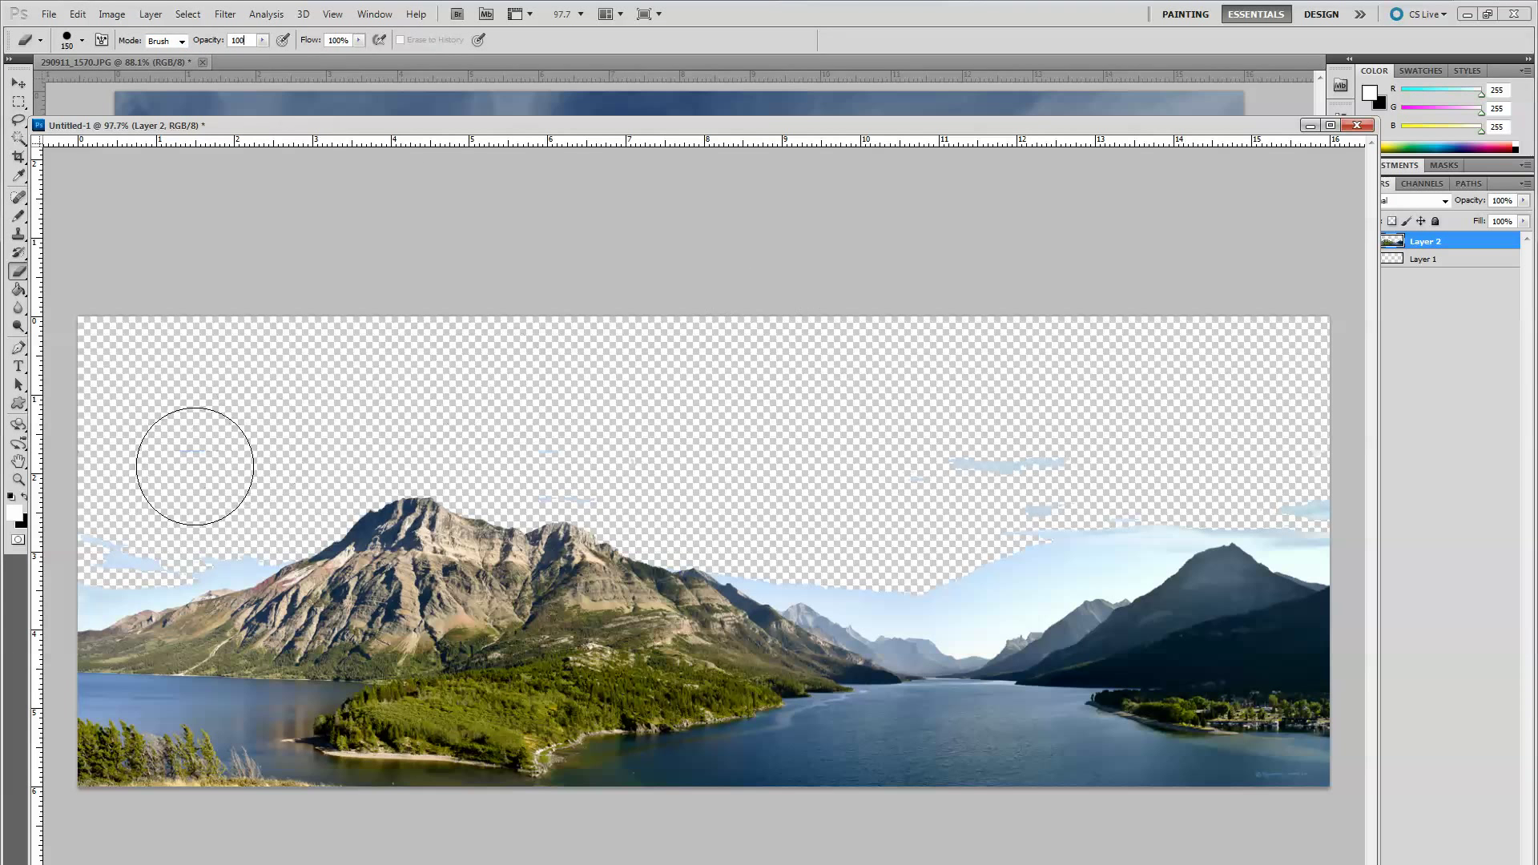
{"action": "key", "text": "Return"}
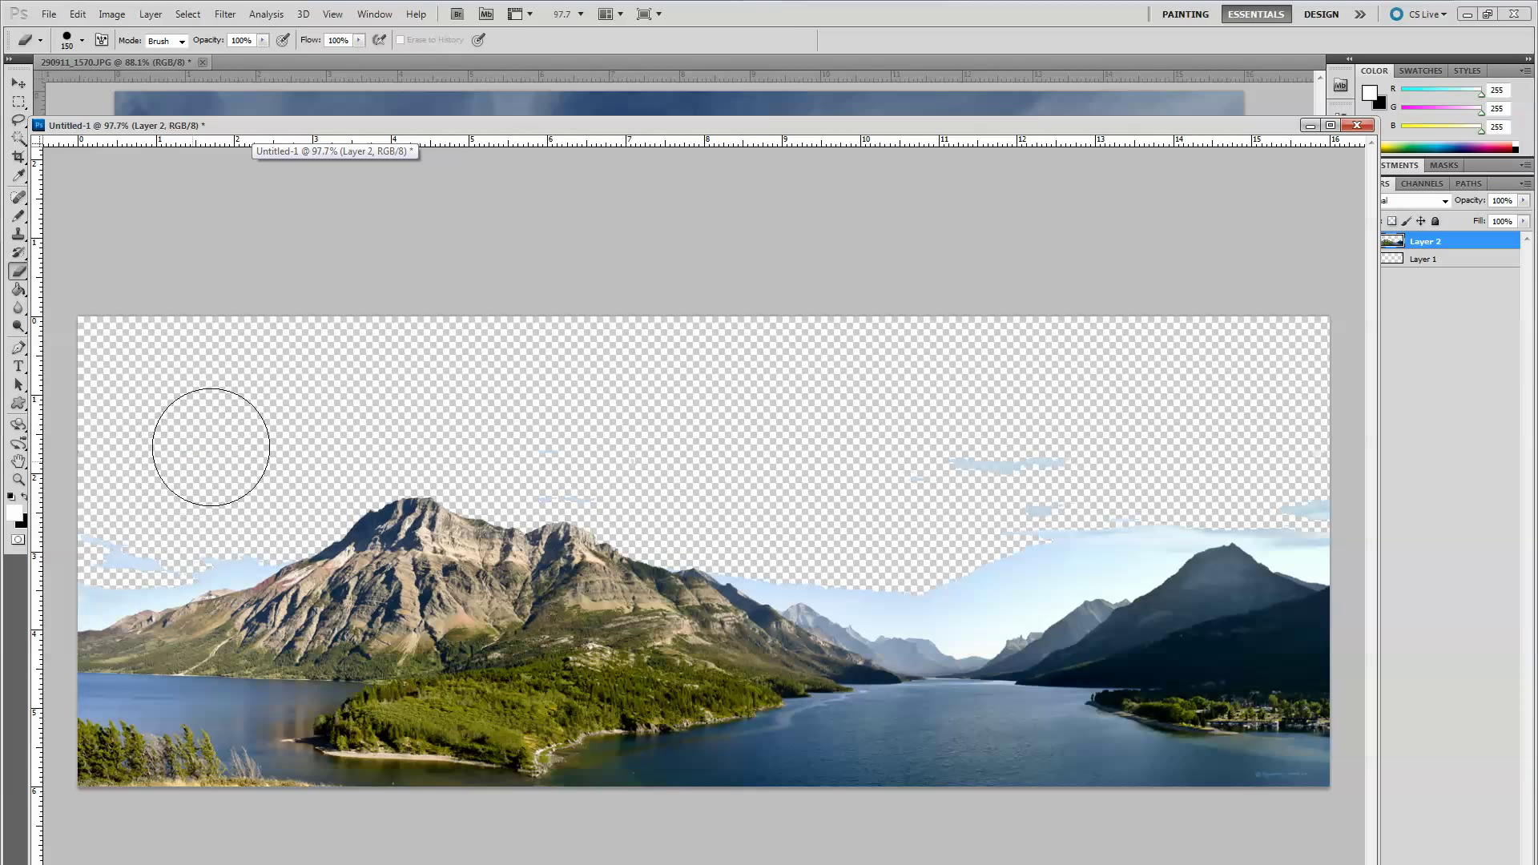
Erase the scattered leftover sky fragments above the mountains across the width of the panorama.
{"action": "left_click", "coordinate": [968, 463]}
{"action": "left_click_drag", "start_coordinate": [996, 454], "coordinate": [1335, 462]}
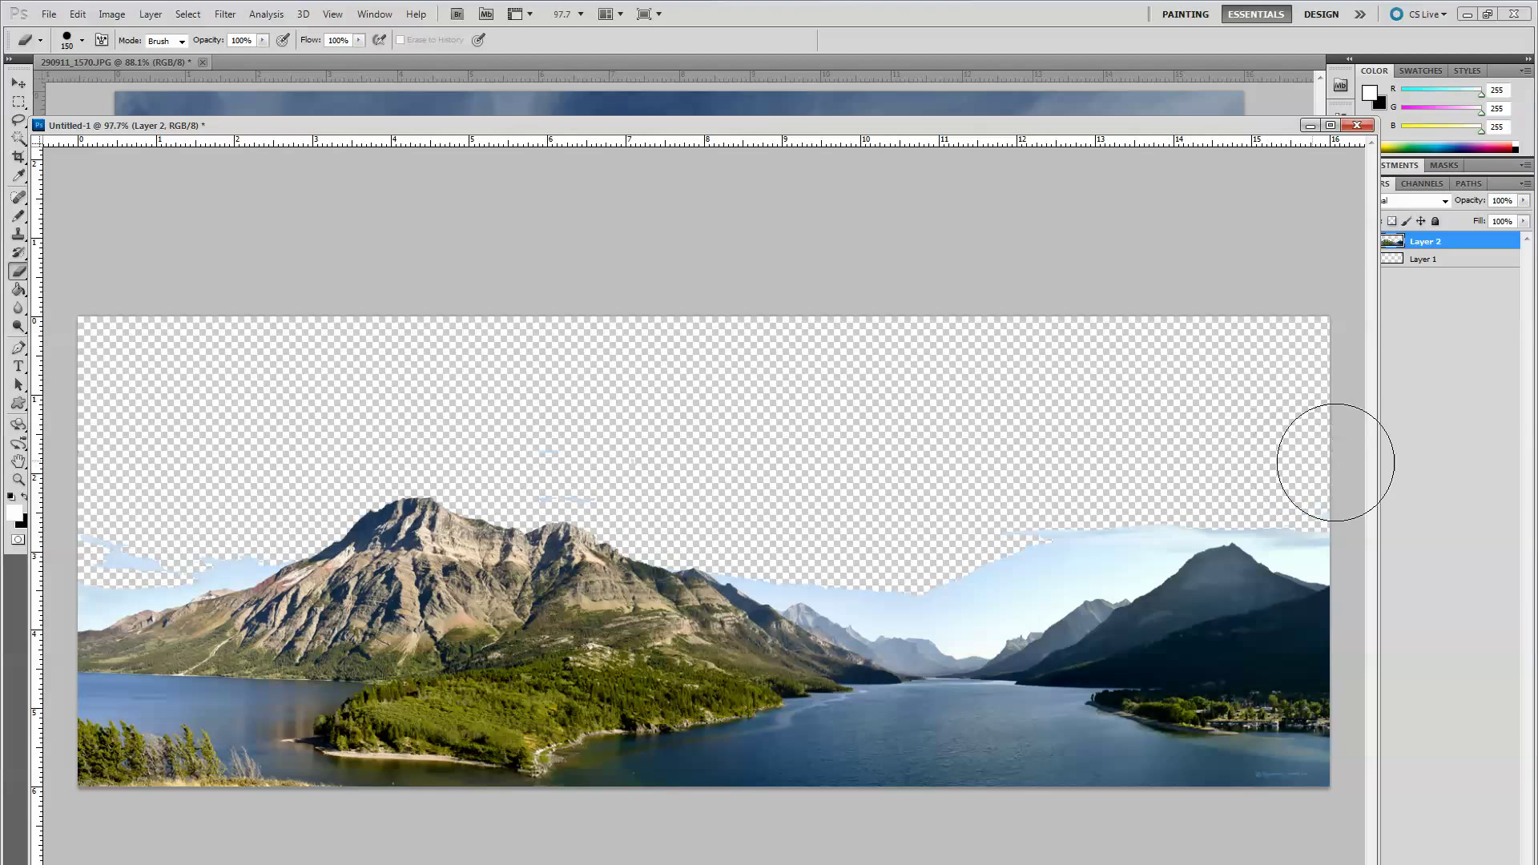
{"action": "mouse_move", "coordinate": [618, 450]}
{"action": "left_mouse_down"}
{"action": "mouse_move", "coordinate": [553, 446]}
{"action": "mouse_move", "coordinate": [628, 446]}
{"action": "left_mouse_up"}
{"action": "left_click_drag", "start_coordinate": [951, 478], "coordinate": [1081, 481]}
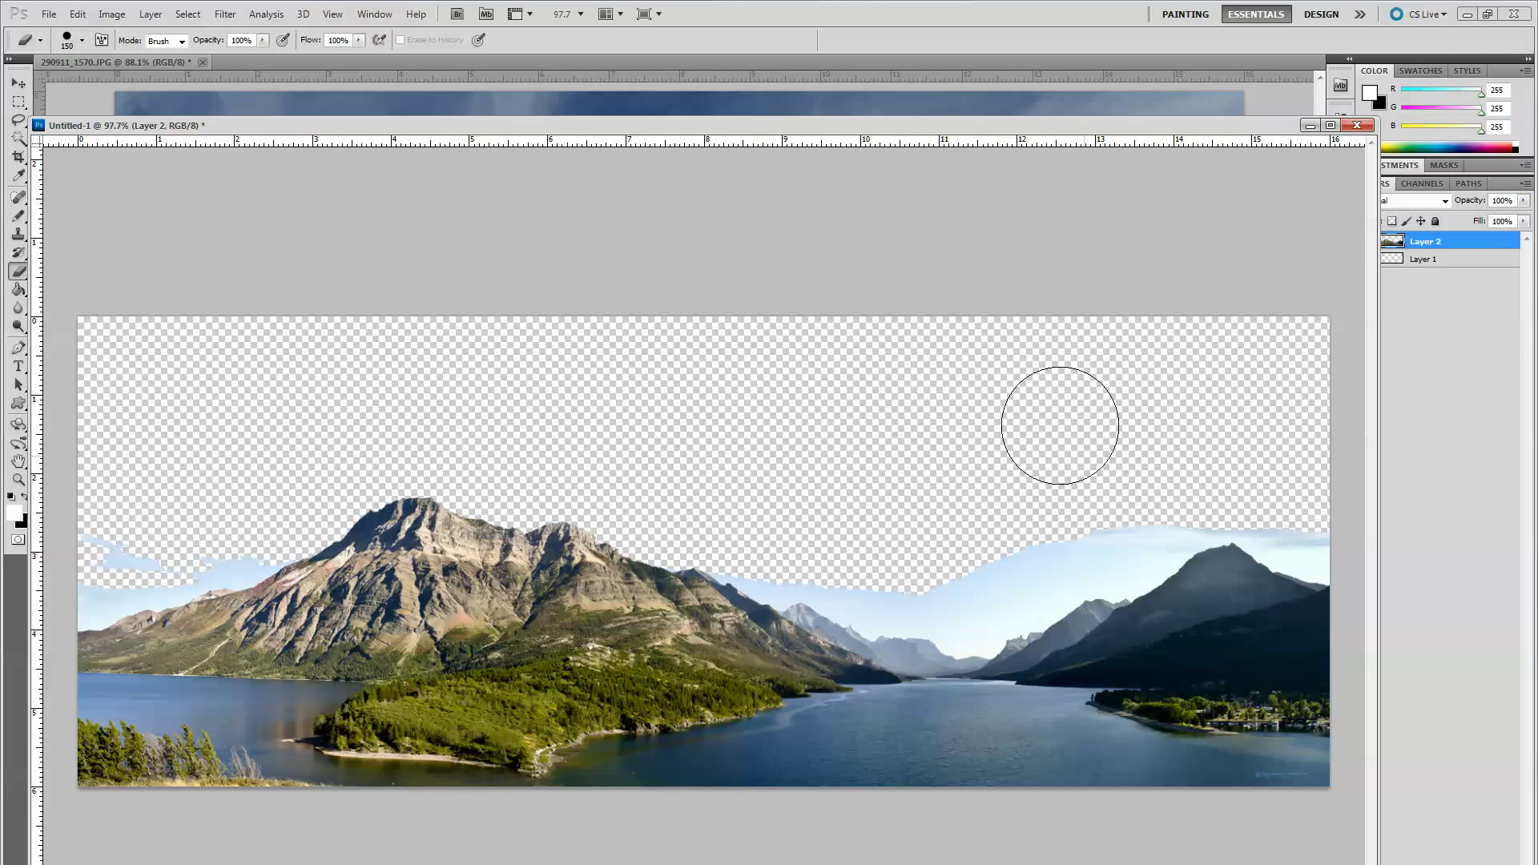
{"action": "left_click_drag", "start_coordinate": [145, 516], "coordinate": [137, 508]}
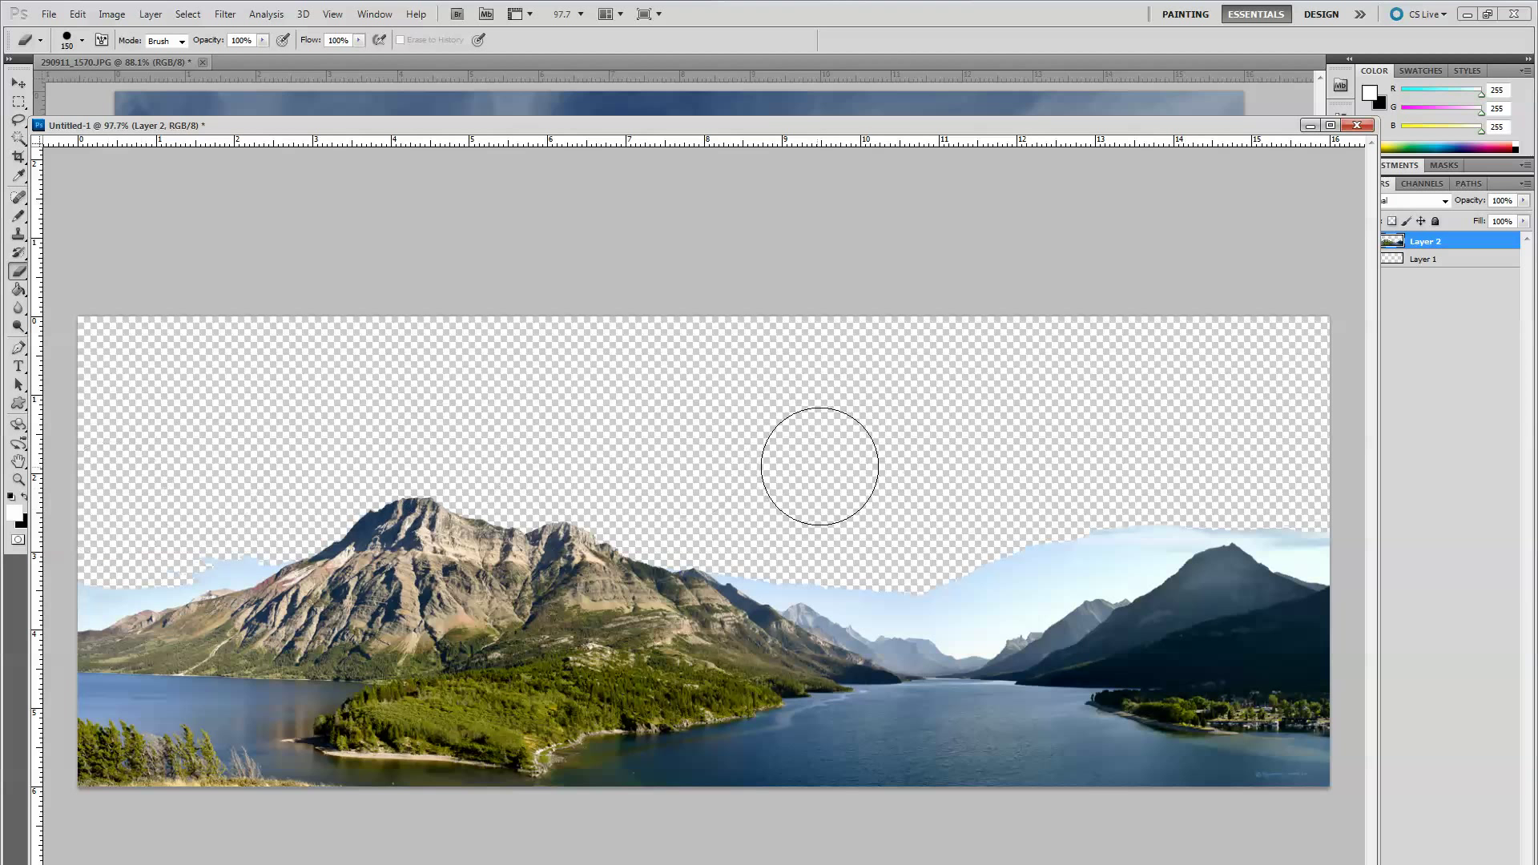
Lower the composite window to uncover the cloud photo and copy the cut-out panorama layer into it with the Move tool.
{"action": "left_click", "coordinate": [18, 84]}
{"action": "left_click_drag", "start_coordinate": [707, 133], "coordinate": [703, 414]}
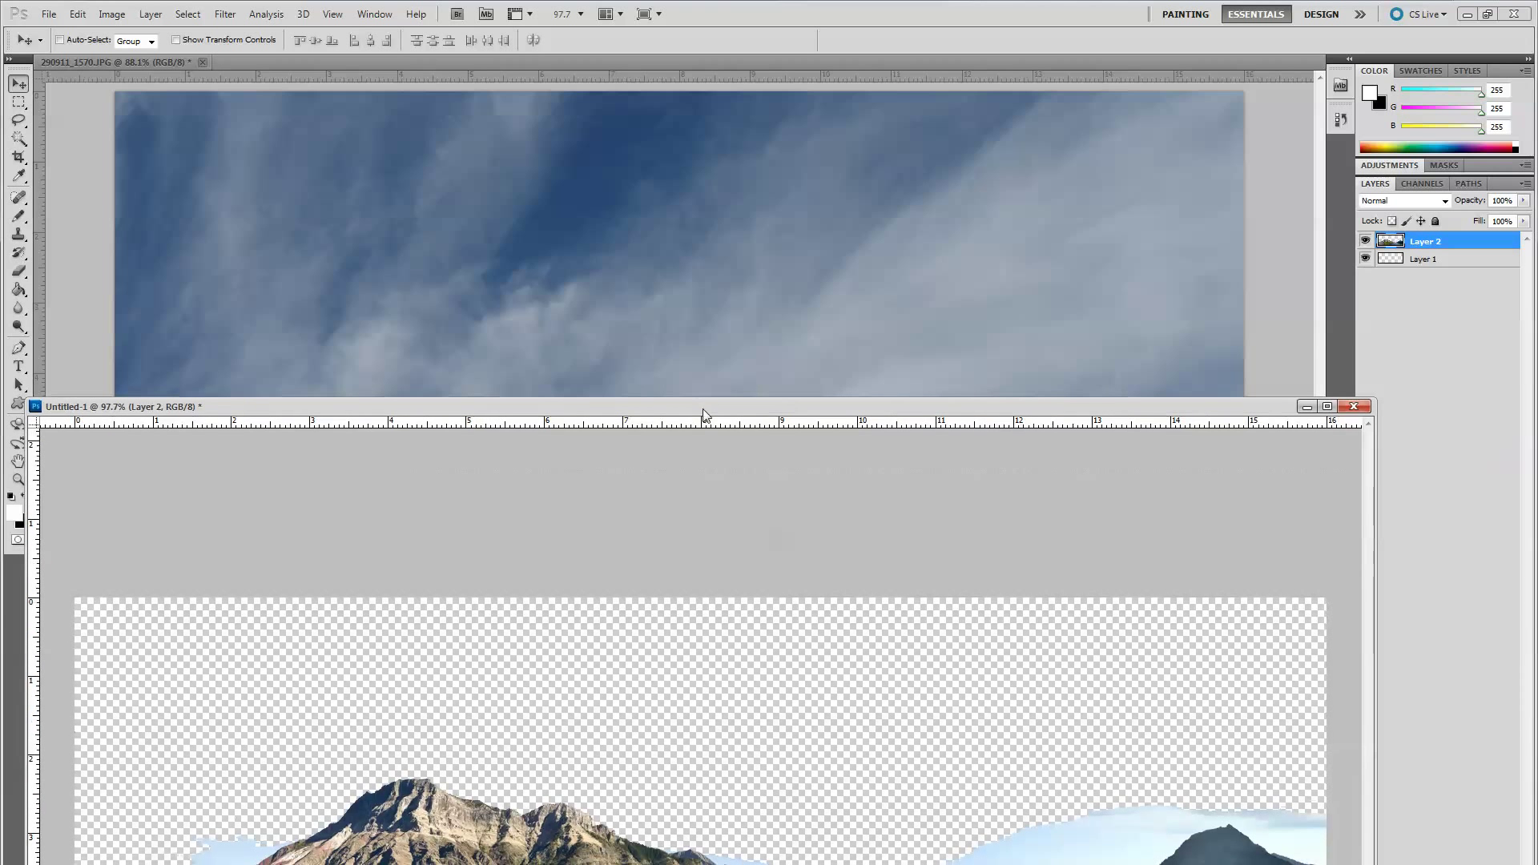
{"action": "left_click_drag", "start_coordinate": [405, 829], "coordinate": [455, 241]}
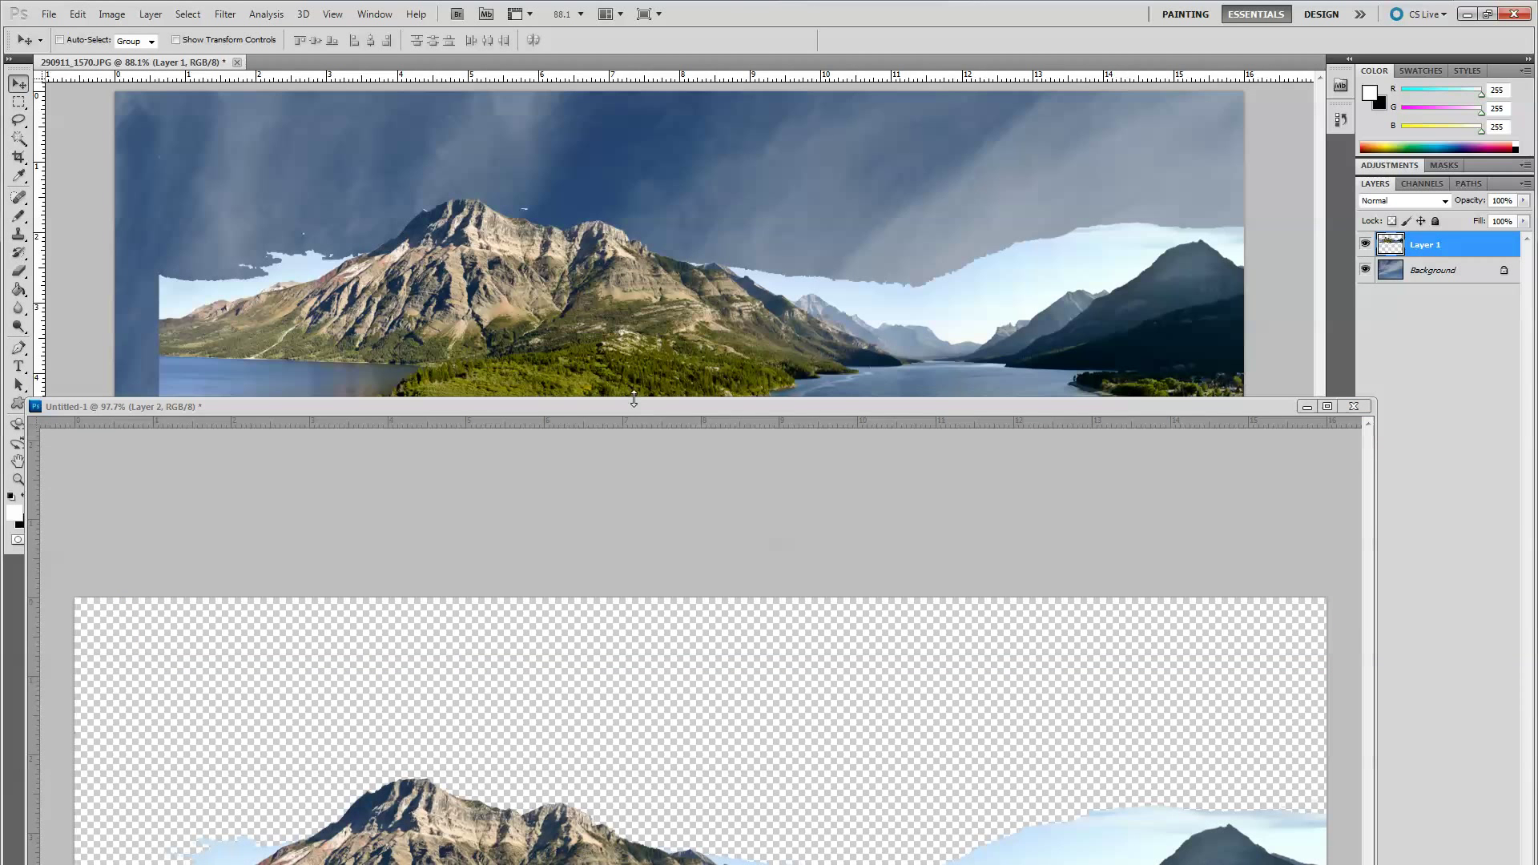
Clear the composite window off the cloud photo and move the copied panorama layer down and left to span the photo's full width.
{"action": "left_click_drag", "start_coordinate": [630, 406], "coordinate": [611, 794]}
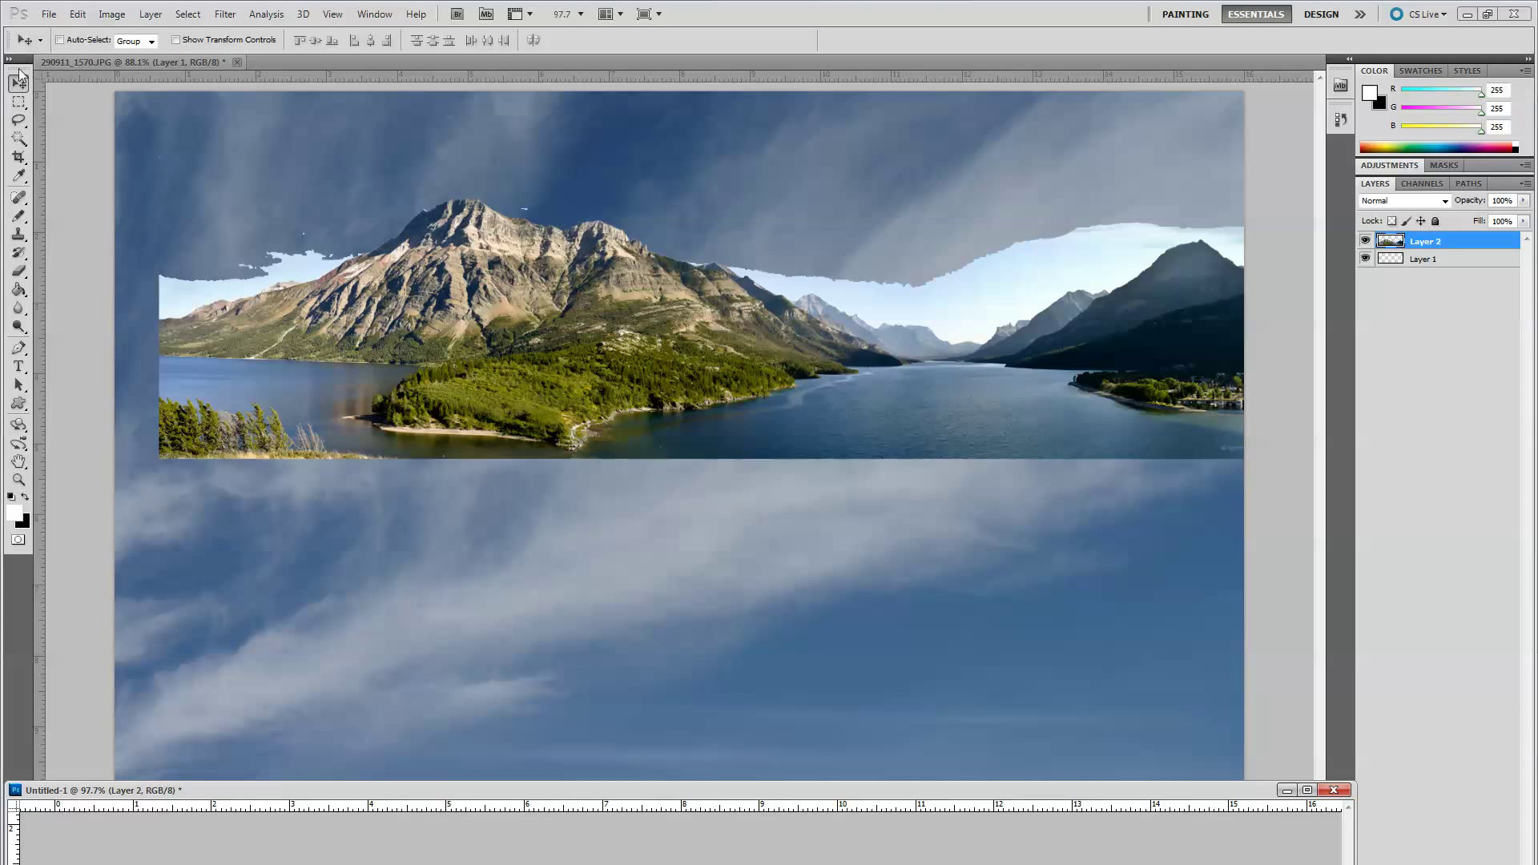
{"action": "left_click", "coordinate": [849, 441]}
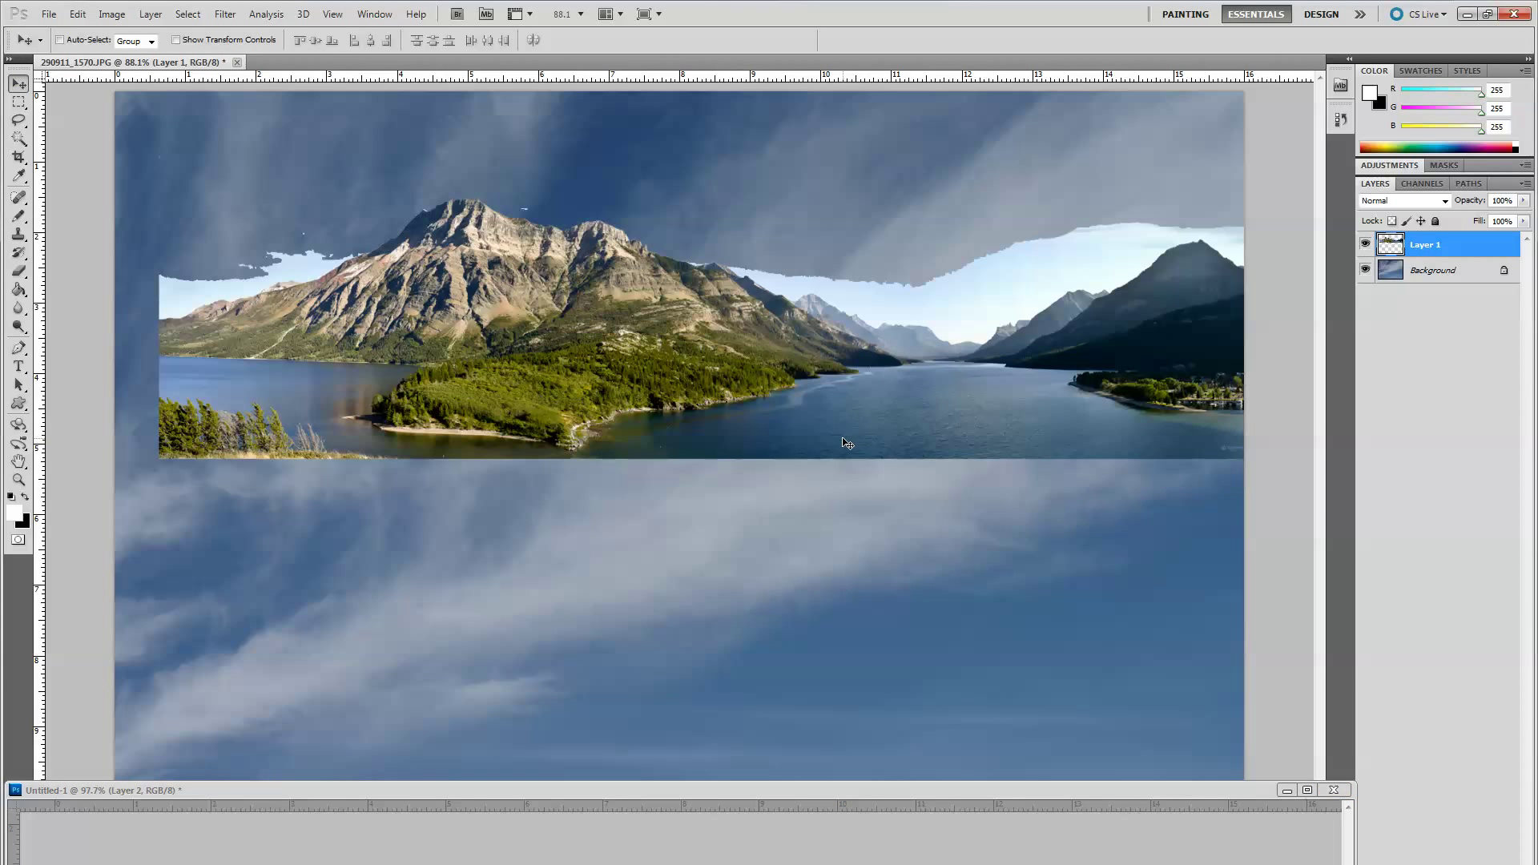
{"action": "left_click_drag", "start_coordinate": [892, 435], "coordinate": [844, 529]}
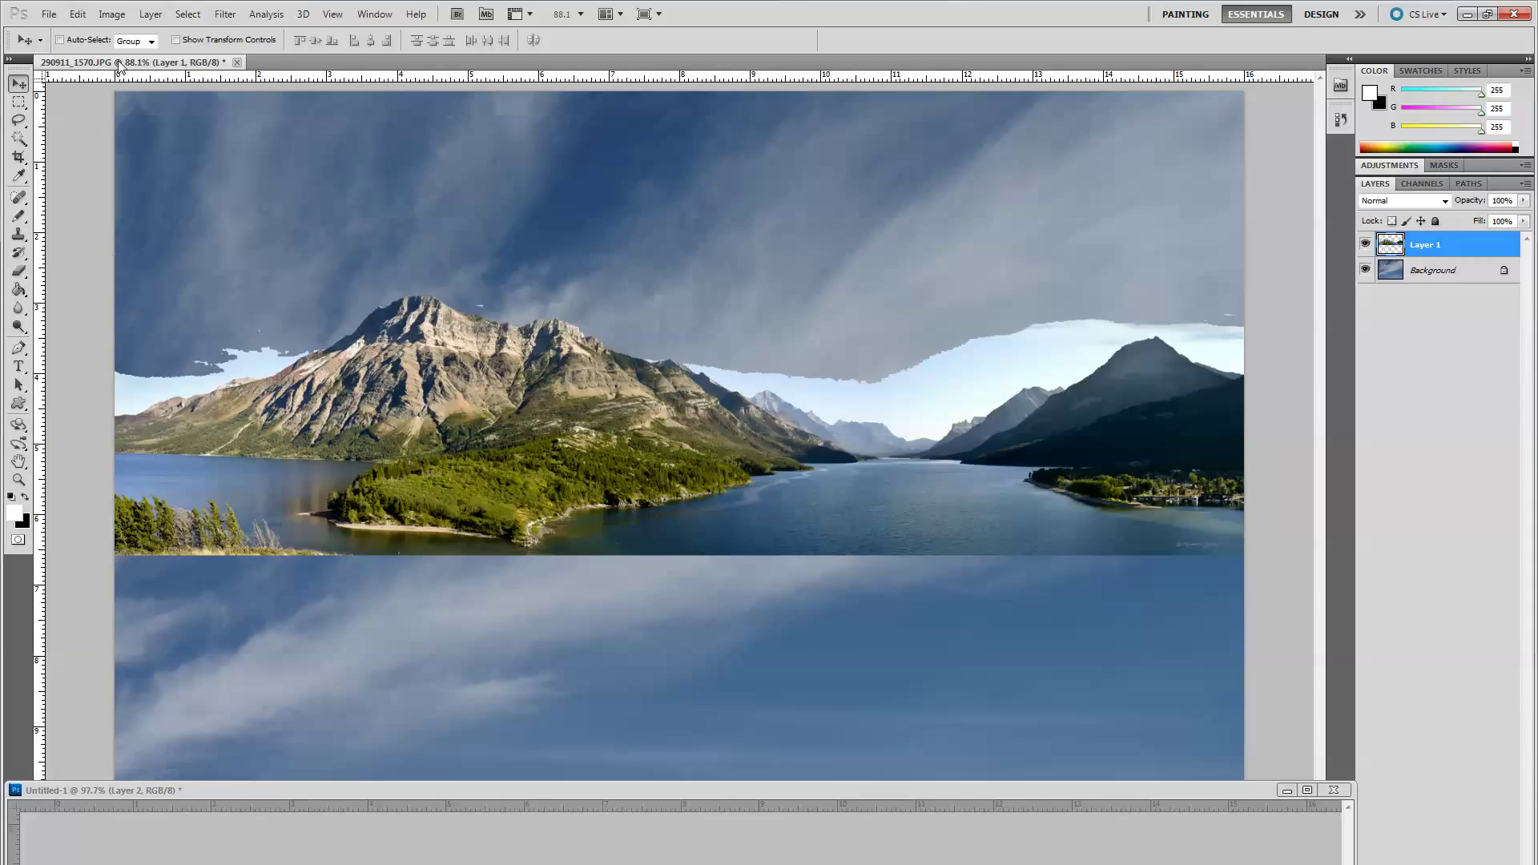
Switch the Eraser to a soft round 150 px brush and erase the jagged sky edge above the panorama's left slope.
{"action": "left_click", "coordinate": [19, 272]}
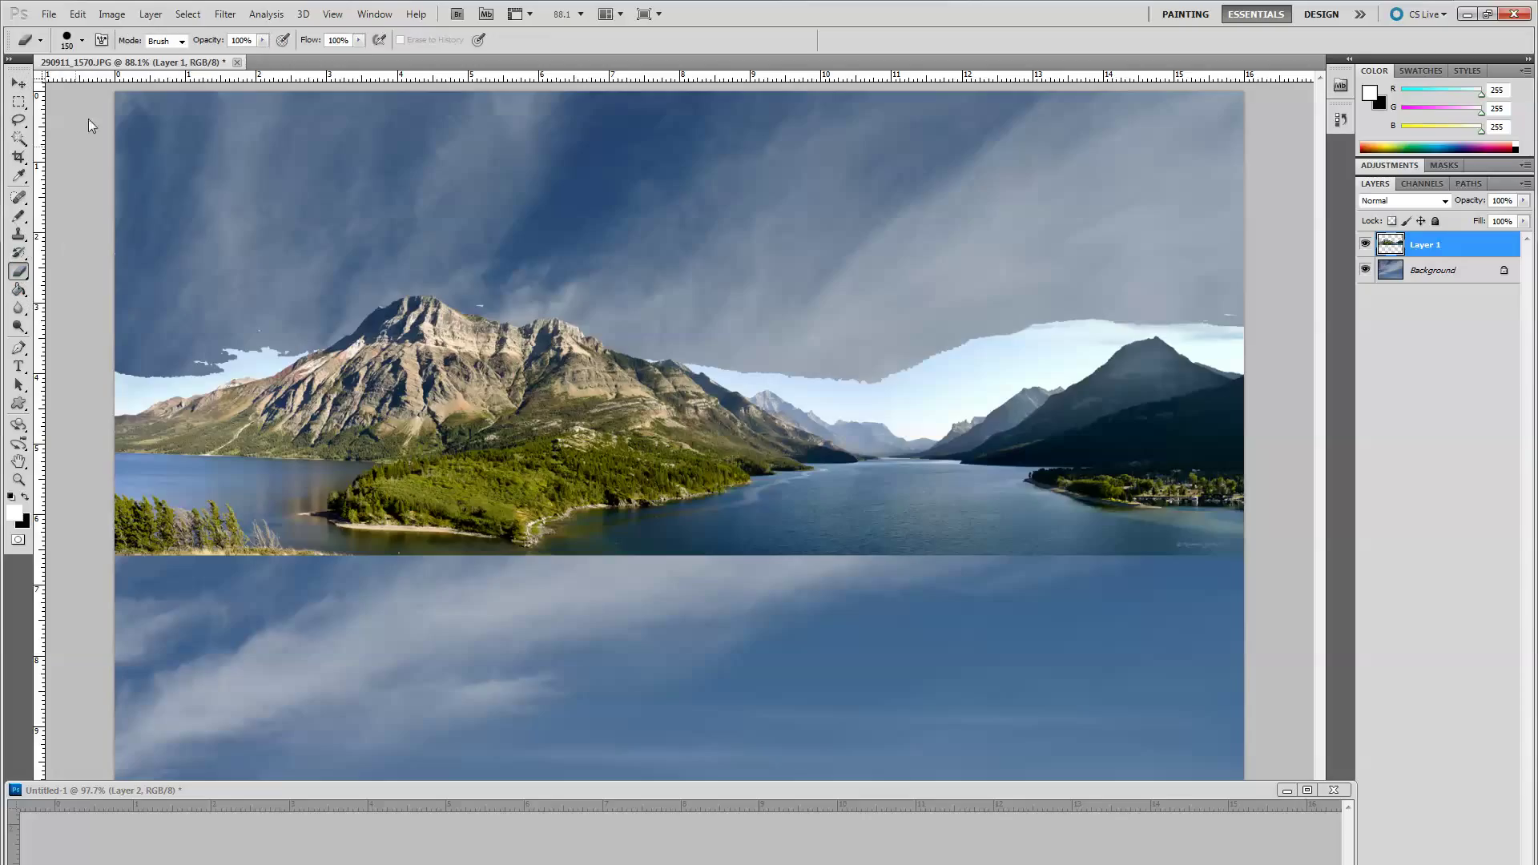
{"action": "left_click", "coordinate": [68, 41]}
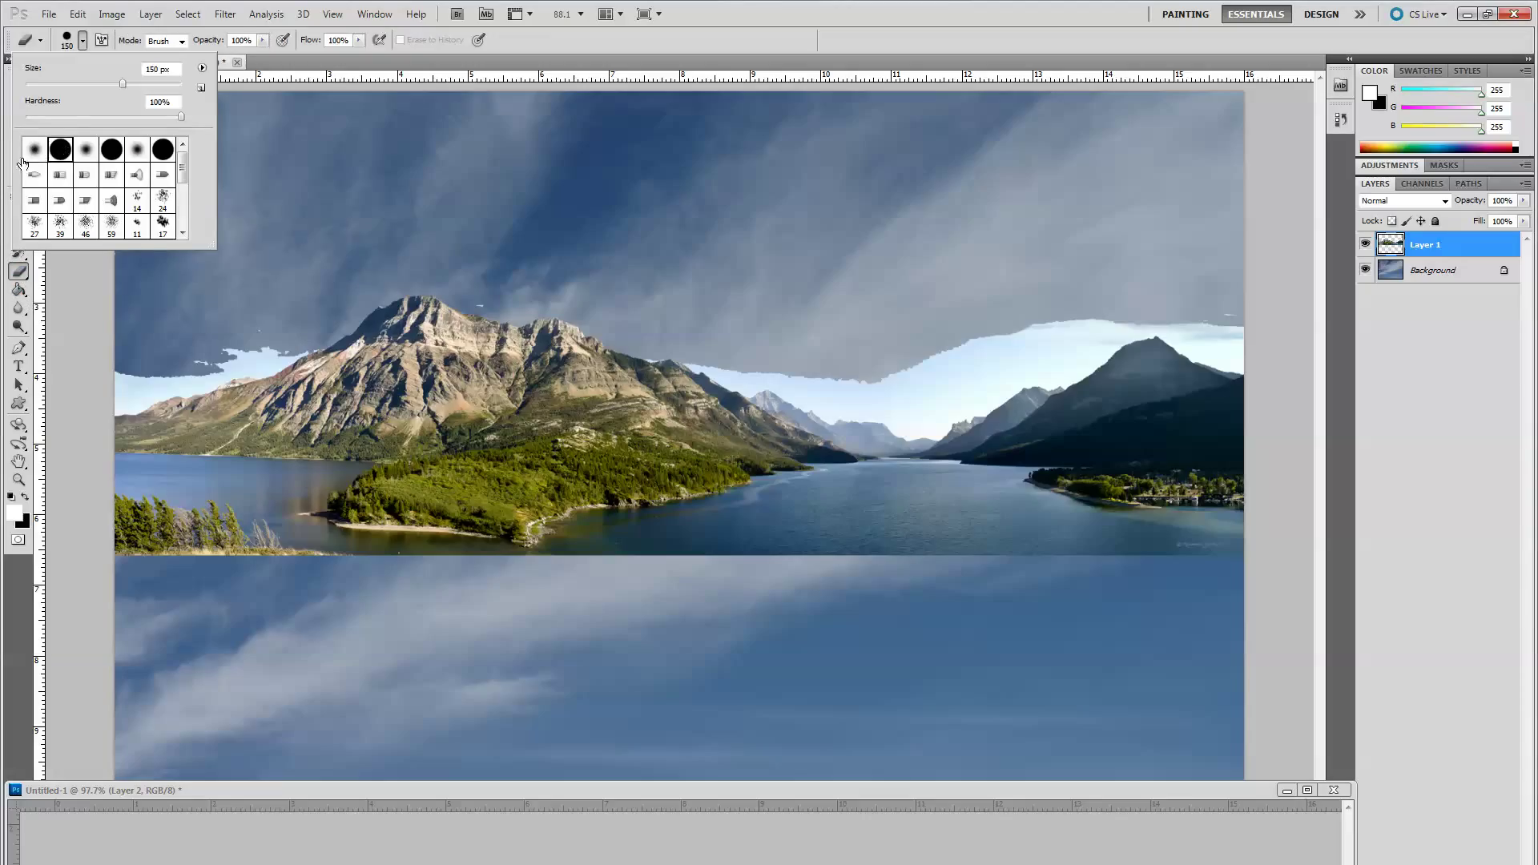
{"action": "left_click", "coordinate": [98, 342]}
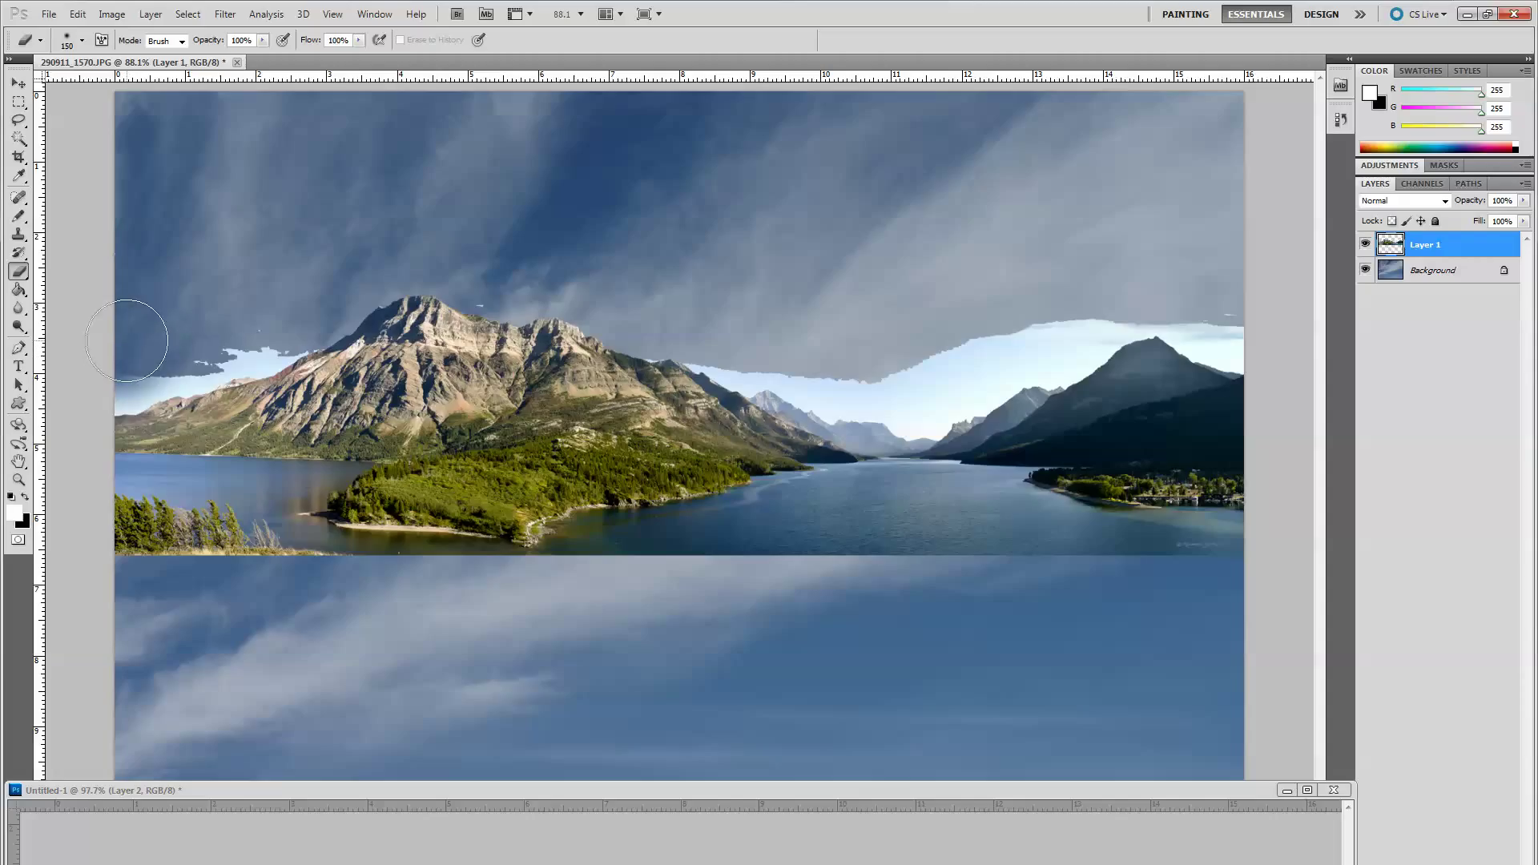
{"action": "left_click_drag", "start_coordinate": [198, 335], "coordinate": [250, 305]}
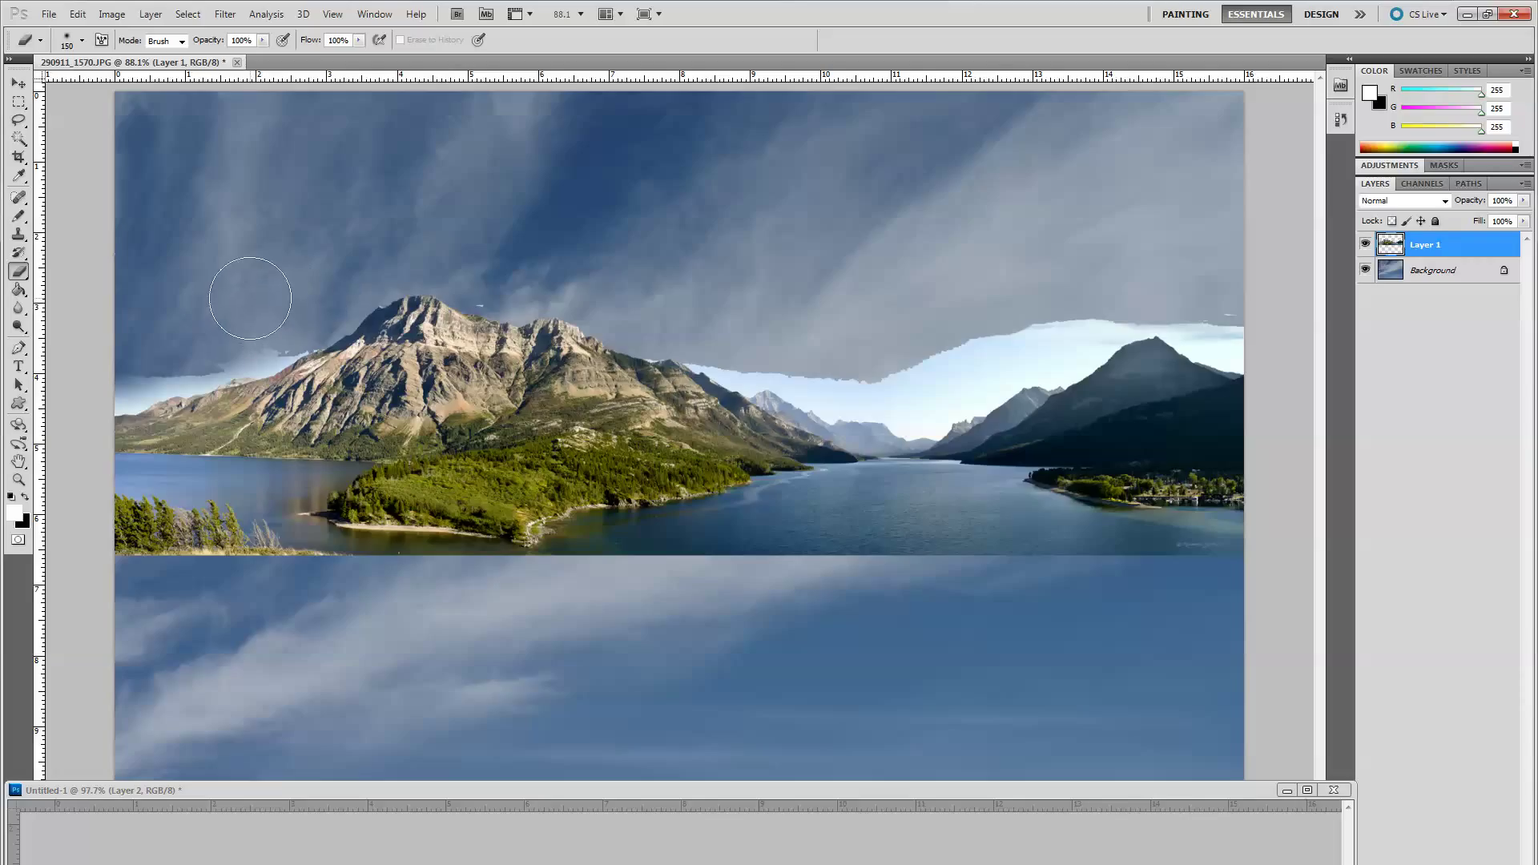
Reduce the soft Eraser to 80 px and blend the remaining pale sky edge over the left slope, central valley and right-hand peak.
{"action": "key", "text": "bracketleft"}
{"action": "key", "text": "bracketleft"}
{"action": "key", "text": "bracketleft"}
{"action": "key", "text": "bracketleft"}
{"action": "mouse_move", "coordinate": [134, 368]}
{"action": "left_mouse_down"}
{"action": "mouse_move", "coordinate": [229, 345]}
{"action": "mouse_move", "coordinate": [161, 360]}
{"action": "mouse_move", "coordinate": [210, 352]}
{"action": "left_mouse_up"}
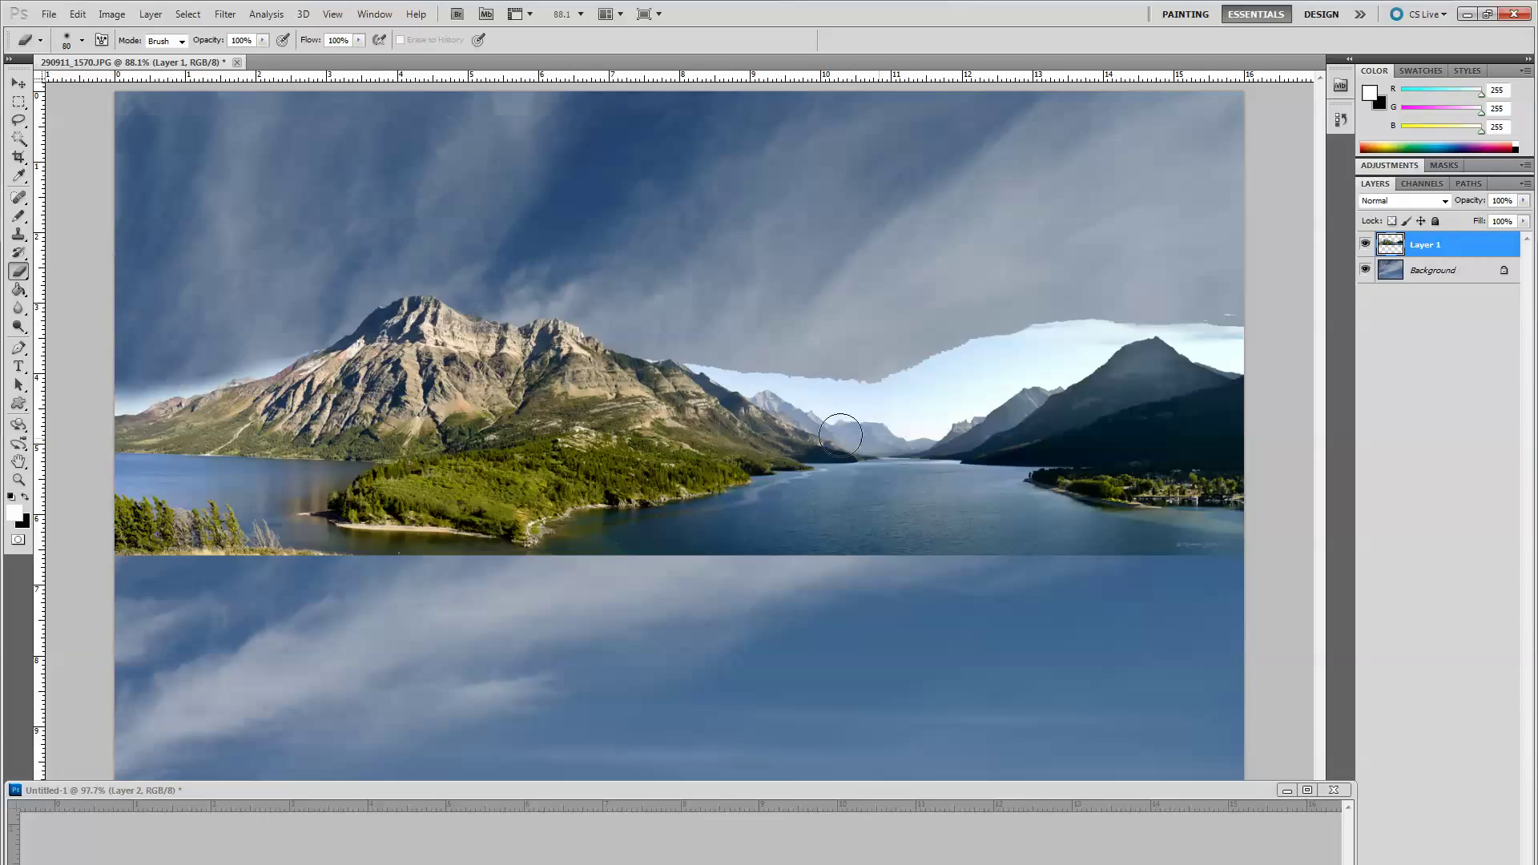
{"action": "mouse_move", "coordinate": [741, 349]}
{"action": "left_mouse_down"}
{"action": "mouse_move", "coordinate": [837, 378]}
{"action": "mouse_move", "coordinate": [905, 374]}
{"action": "mouse_move", "coordinate": [993, 326]}
{"action": "mouse_move", "coordinate": [1083, 306]}
{"action": "mouse_move", "coordinate": [883, 380]}
{"action": "mouse_move", "coordinate": [729, 352]}
{"action": "left_mouse_up"}
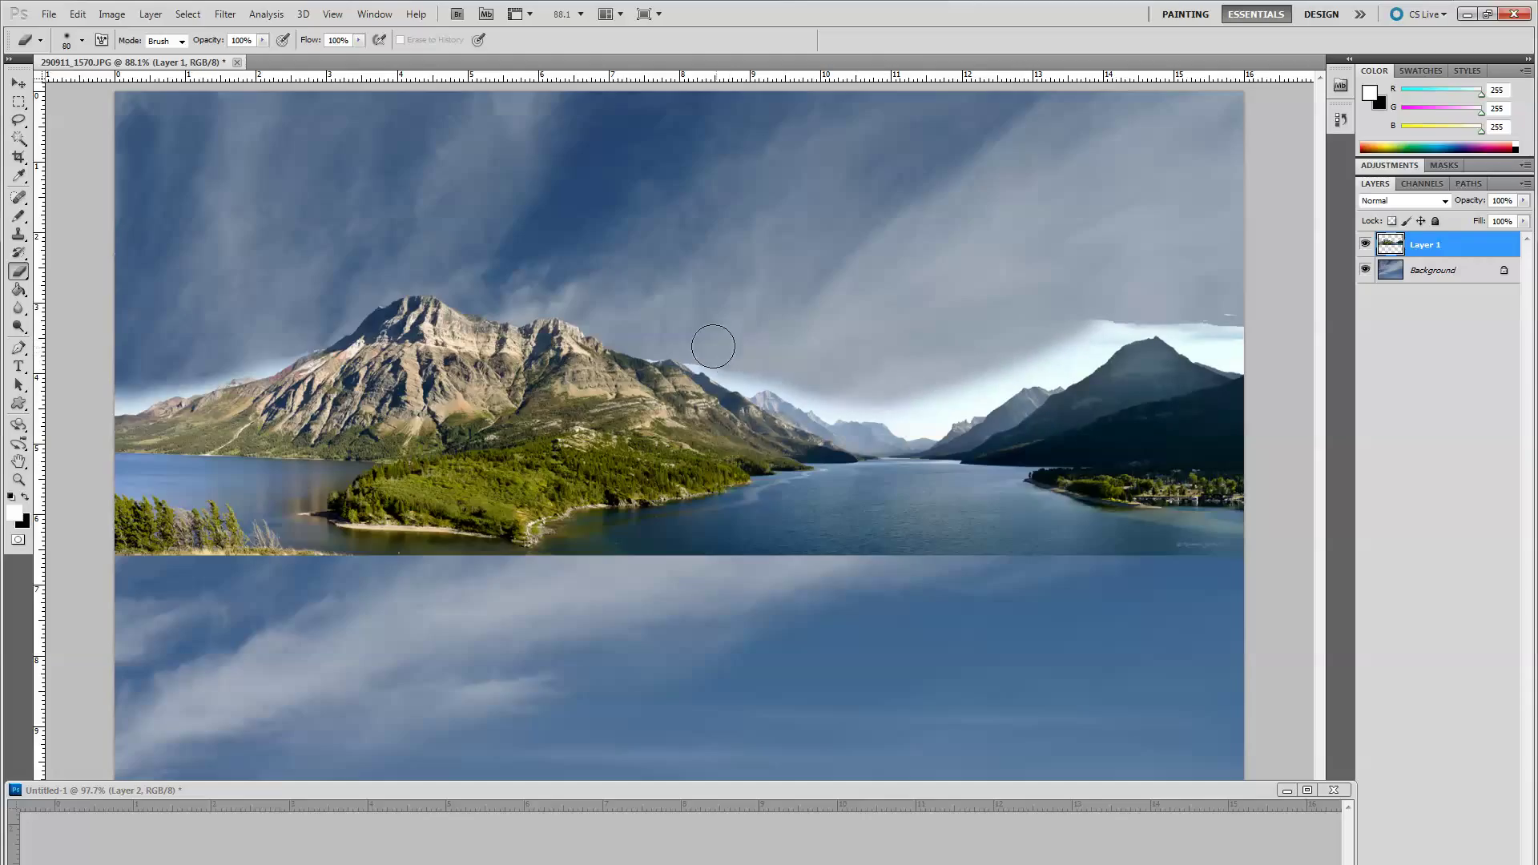
{"action": "mouse_move", "coordinate": [1066, 330]}
{"action": "left_mouse_down"}
{"action": "mouse_move", "coordinate": [1157, 300]}
{"action": "mouse_move", "coordinate": [1248, 314]}
{"action": "mouse_move", "coordinate": [1136, 312]}
{"action": "left_mouse_up"}
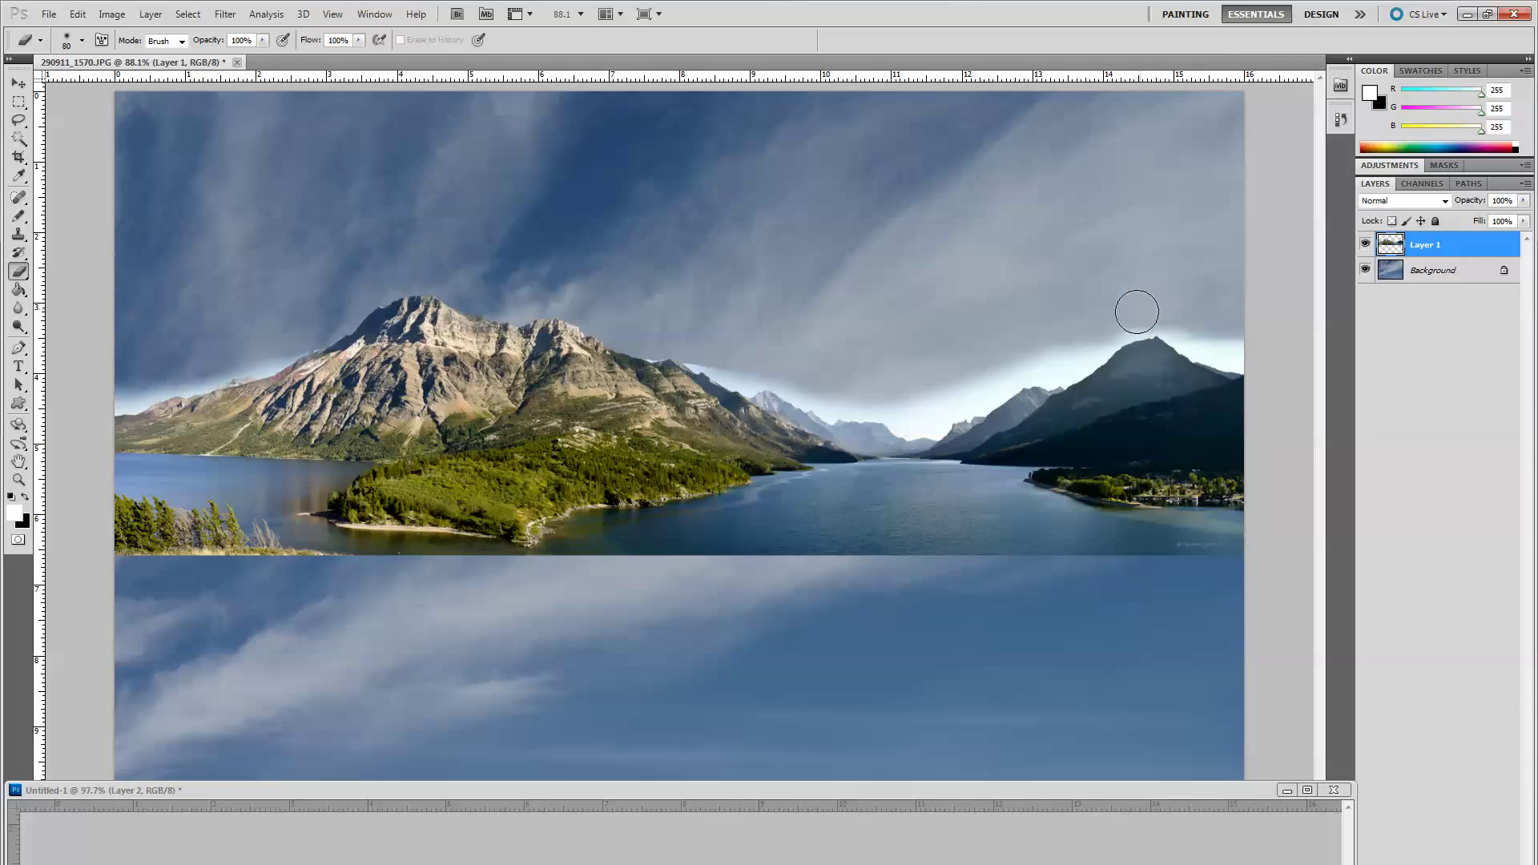
Touch up the sky edge beside the right-hand peak, reduce the Eraser to 35 px and trim the pale sky fringe along the left slope.
{"action": "mouse_move", "coordinate": [1251, 332]}
{"action": "left_mouse_down"}
{"action": "mouse_move", "coordinate": [1204, 322]}
{"action": "mouse_move", "coordinate": [1252, 310]}
{"action": "left_mouse_up"}
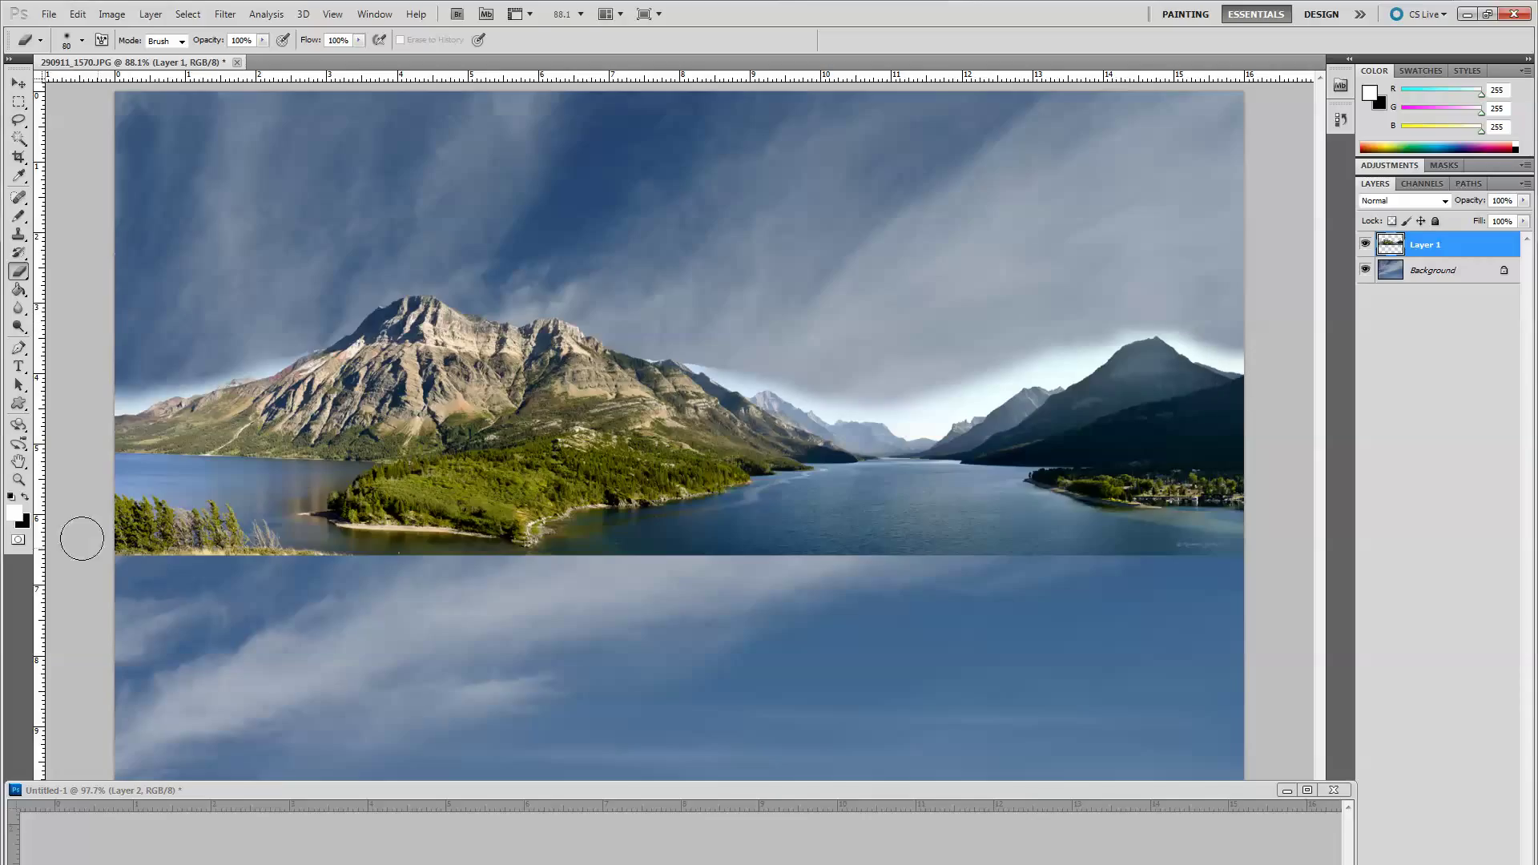
{"action": "left_click", "coordinate": [19, 480]}
{"action": "left_click", "coordinate": [245, 390]}
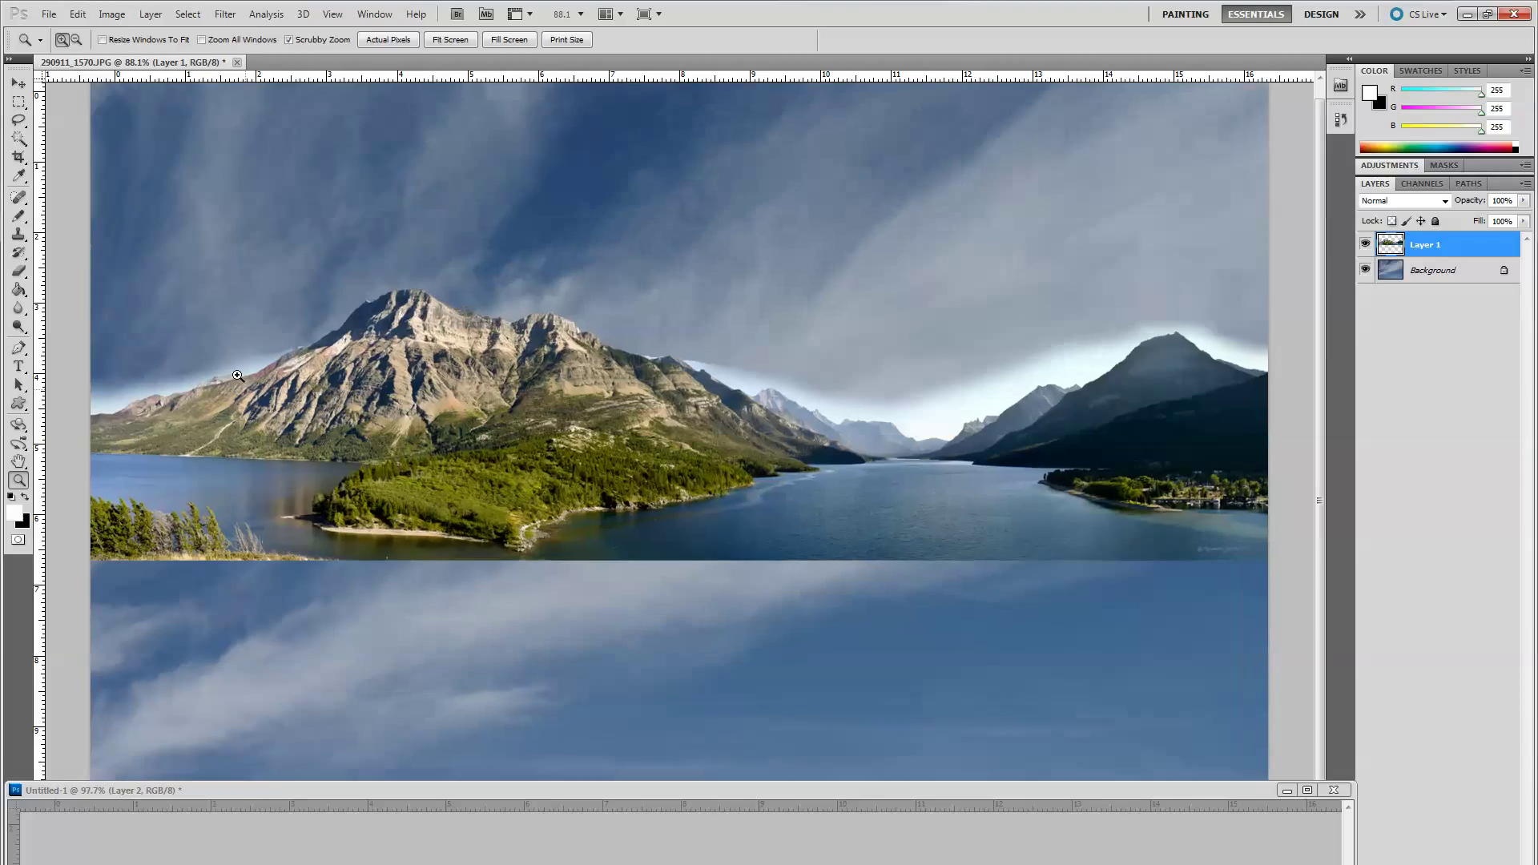
{"action": "left_click", "coordinate": [173, 327]}
{"action": "left_click", "coordinate": [173, 327]}
{"action": "left_click", "coordinate": [228, 386]}
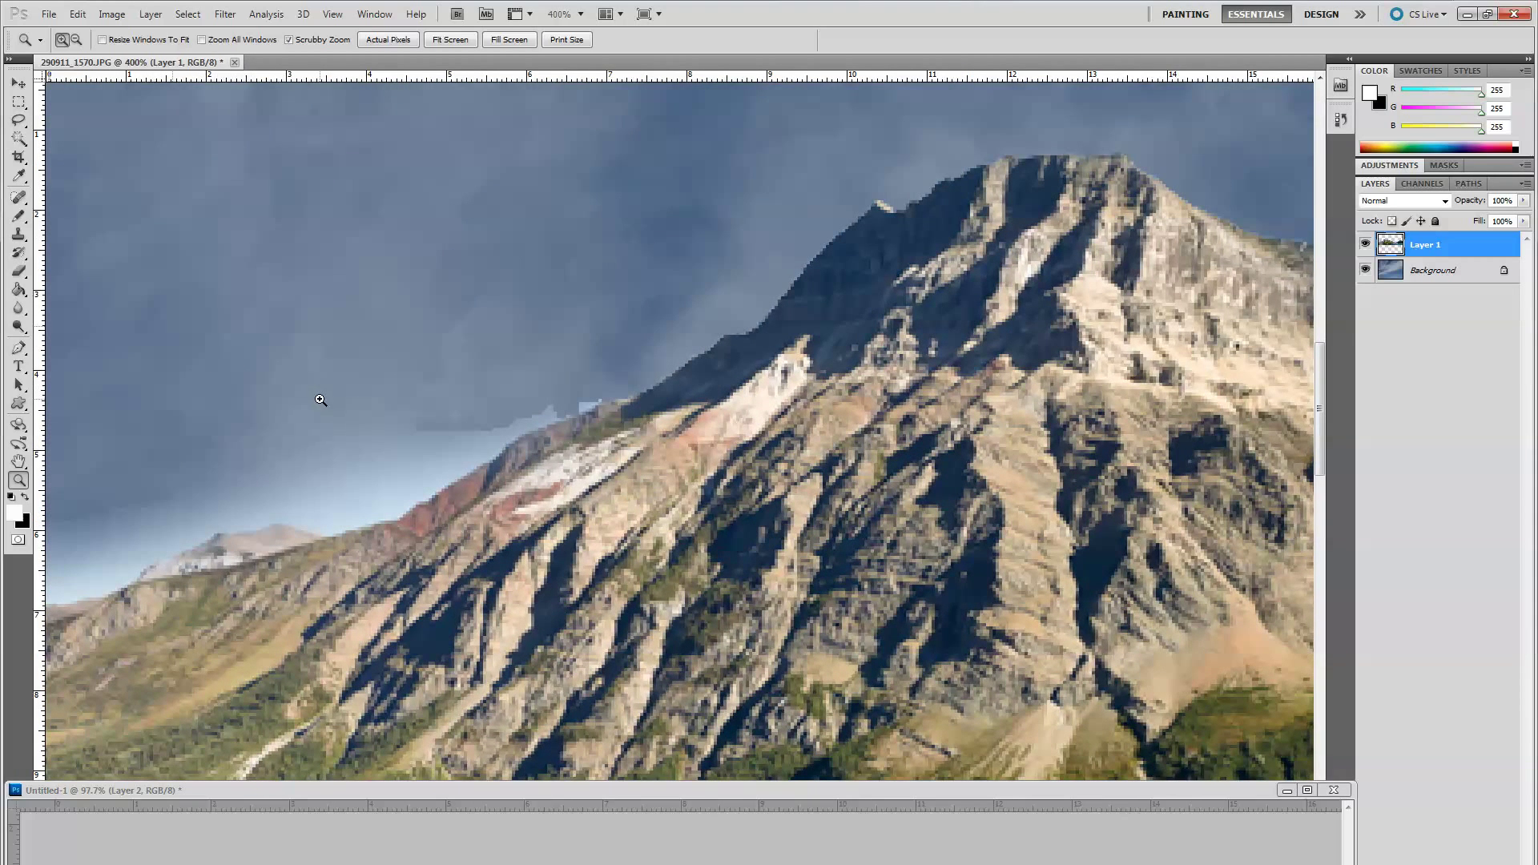
{"action": "left_click_drag", "start_coordinate": [323, 402], "coordinate": [824, 326]}
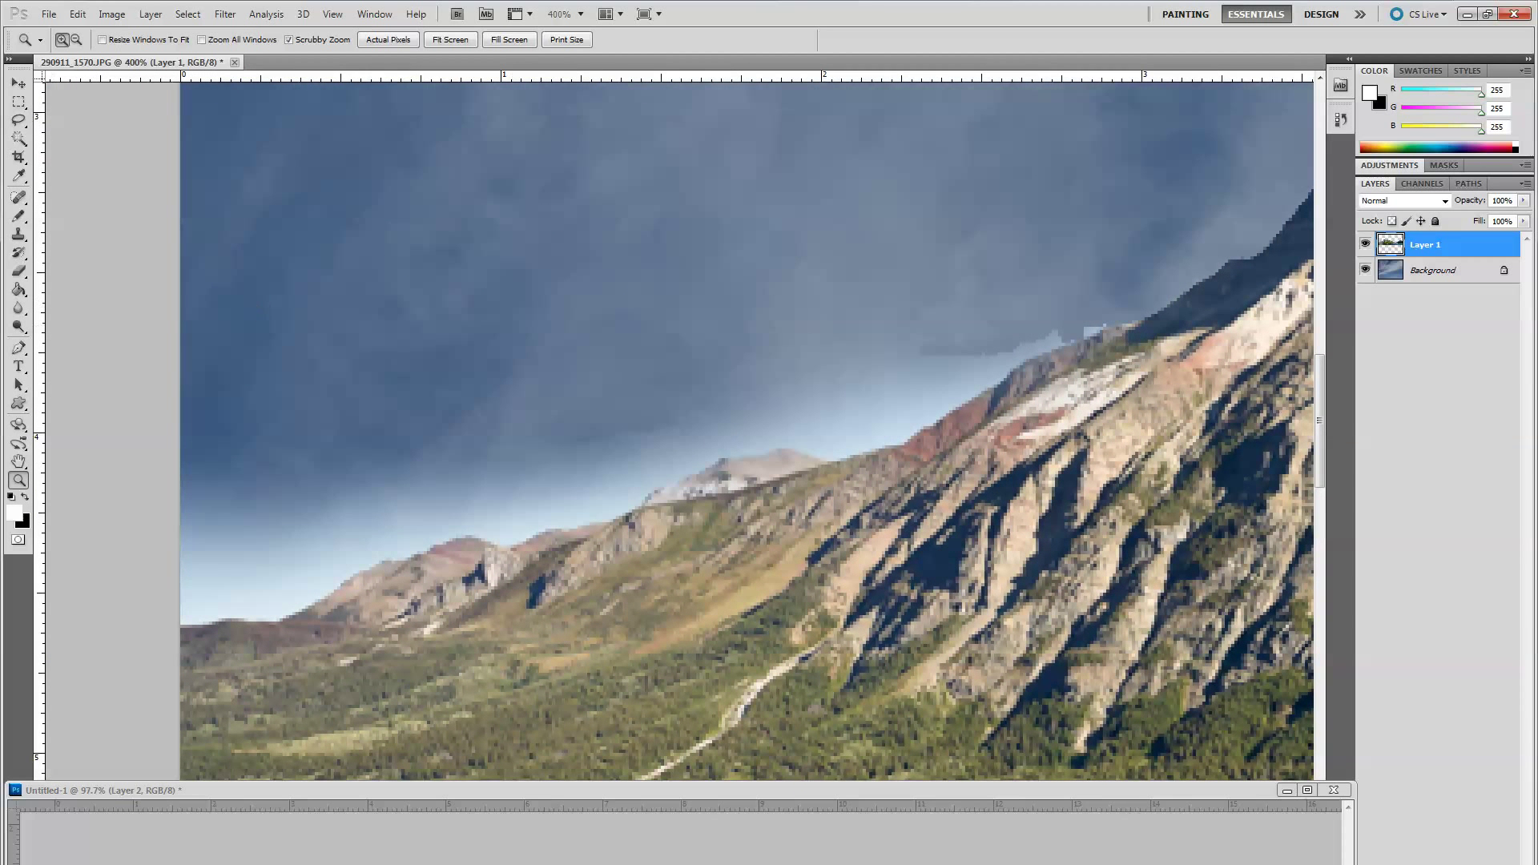
{"action": "left_click", "coordinate": [17, 273]}
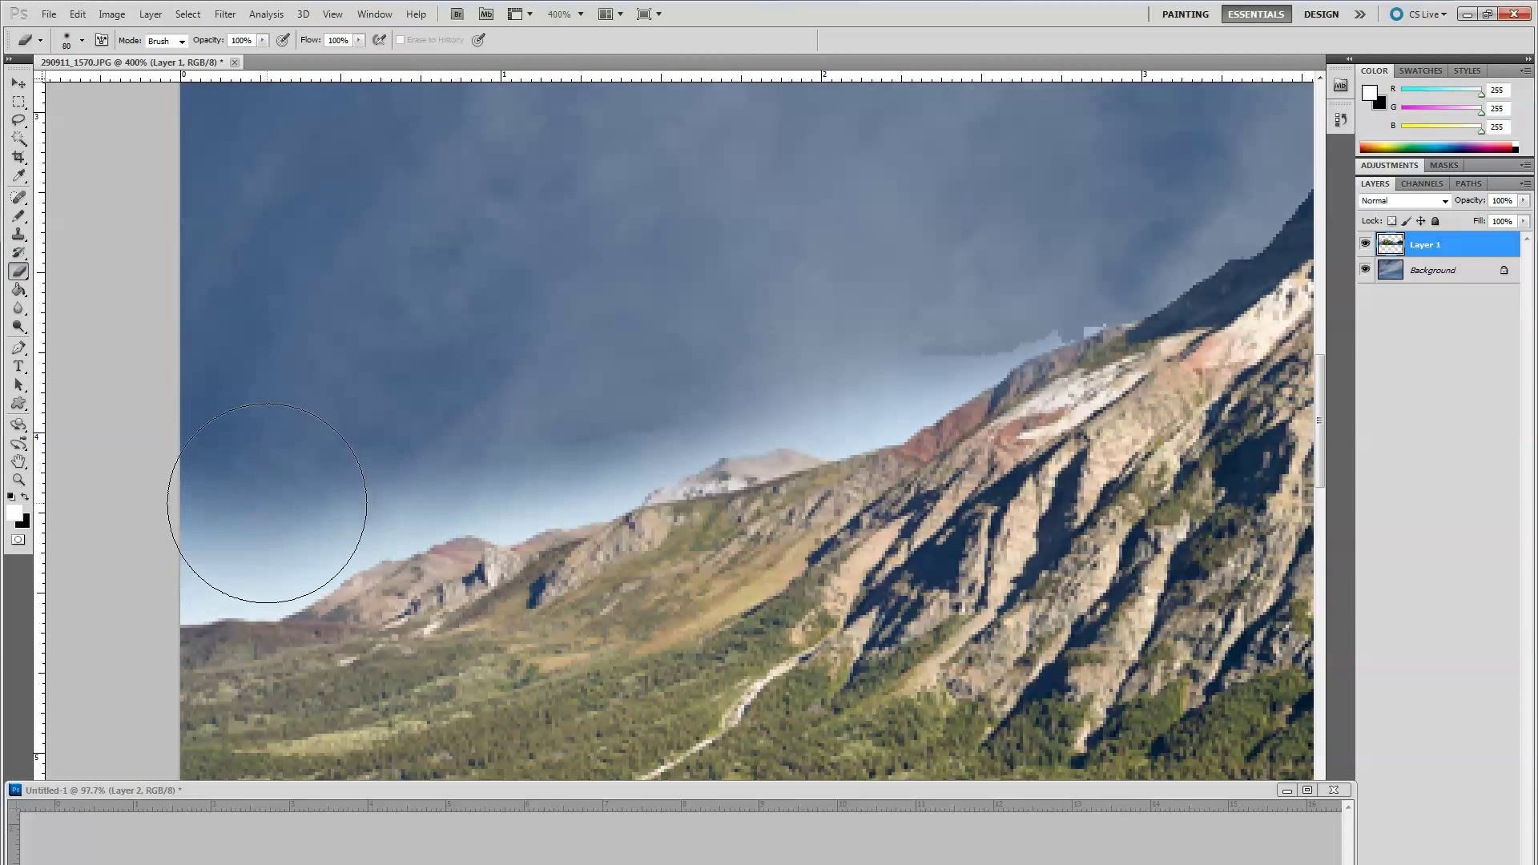
{"action": "key", "text": "bracketleft"}
{"action": "key", "text": "bracketleft"}
{"action": "key", "text": "bracketleft"}
{"action": "key", "text": "bracketleft"}
{"action": "mouse_move", "coordinate": [192, 530]}
{"action": "left_mouse_down"}
{"action": "mouse_move", "coordinate": [947, 326]}
{"action": "mouse_move", "coordinate": [1083, 265]}
{"action": "left_mouse_up"}
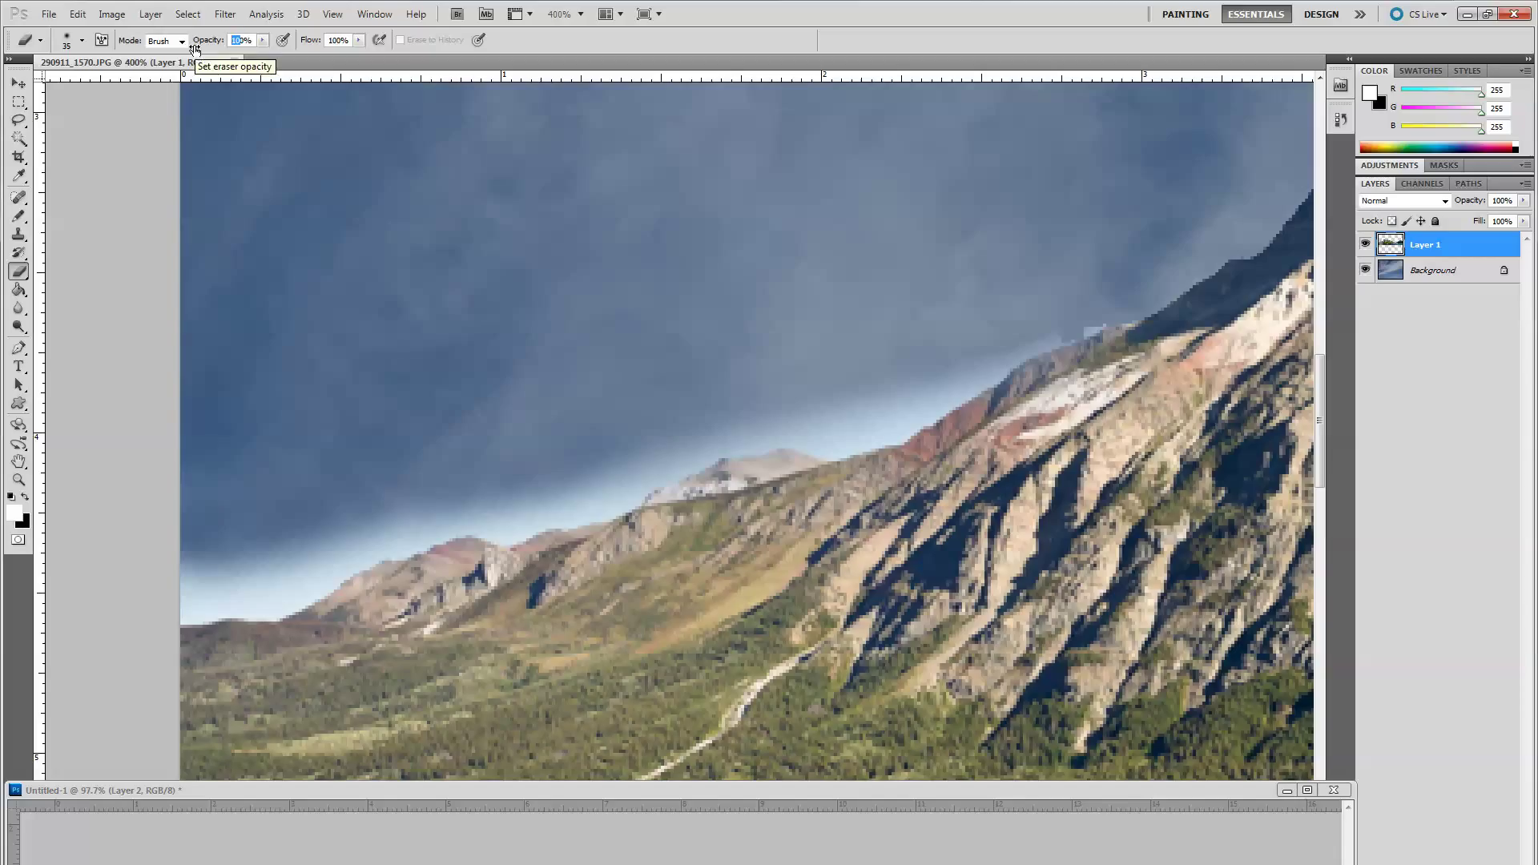
Set the Eraser opacity to 20% and soften the remaining pale sky band along the left slope's ridge.
{"action": "type", "text": "20"}
{"action": "key", "text": "Return"}
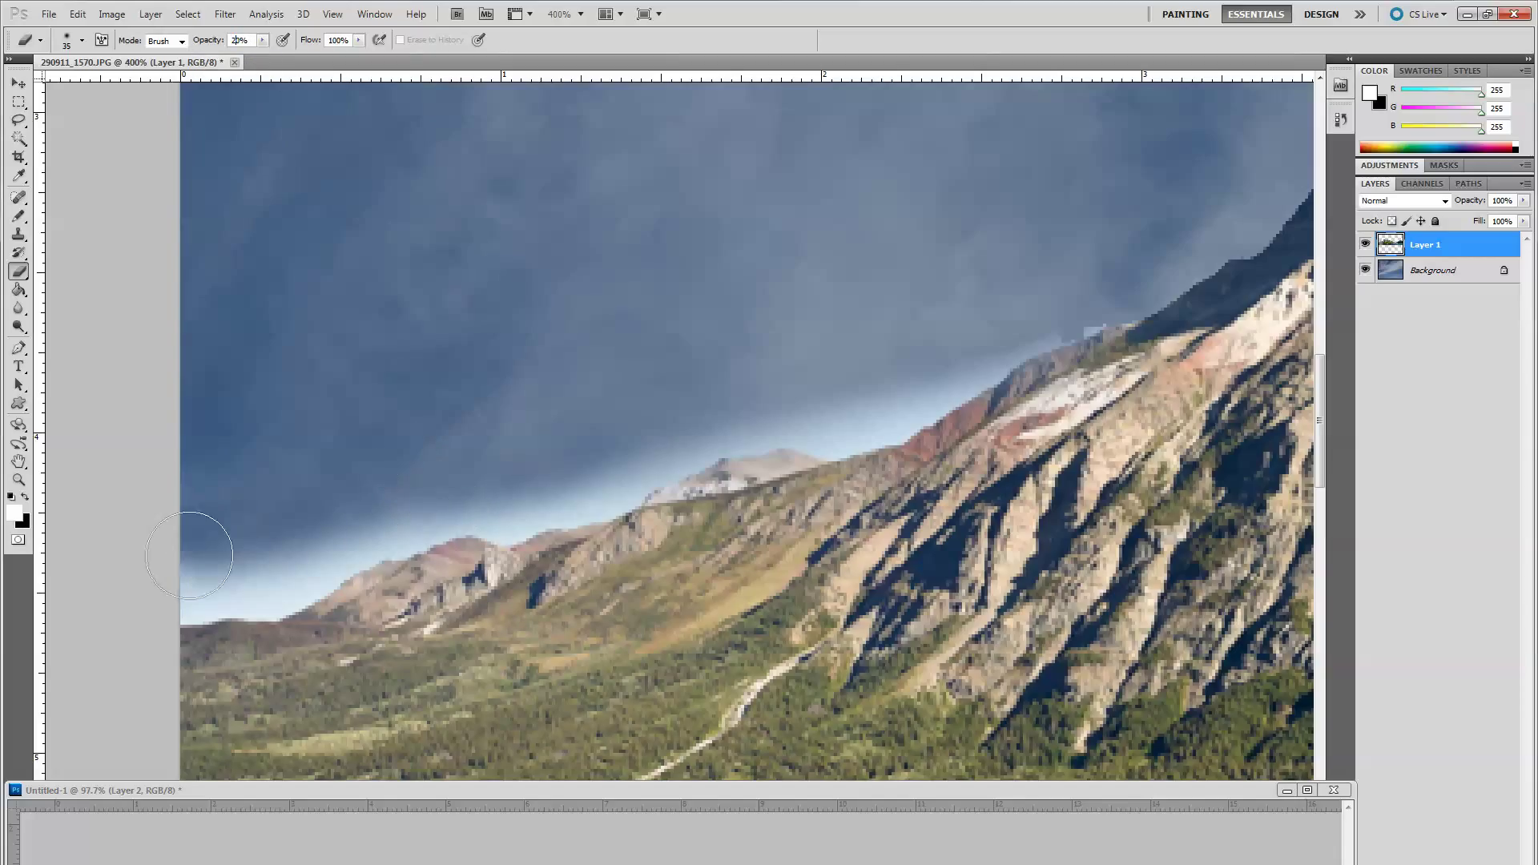
{"action": "mouse_move", "coordinate": [225, 542]}
{"action": "left_mouse_down"}
{"action": "mouse_move", "coordinate": [268, 522]}
{"action": "mouse_move", "coordinate": [291, 538]}
{"action": "mouse_move", "coordinate": [550, 454]}
{"action": "mouse_move", "coordinate": [586, 456]}
{"action": "mouse_move", "coordinate": [680, 412]}
{"action": "mouse_move", "coordinate": [858, 378]}
{"action": "mouse_move", "coordinate": [1067, 272]}
{"action": "mouse_move", "coordinate": [1116, 281]}
{"action": "mouse_move", "coordinate": [1050, 296]}
{"action": "mouse_move", "coordinate": [1067, 281]}
{"action": "mouse_move", "coordinate": [958, 333]}
{"action": "mouse_move", "coordinate": [1030, 302]}
{"action": "mouse_move", "coordinate": [997, 325]}
{"action": "left_mouse_up"}
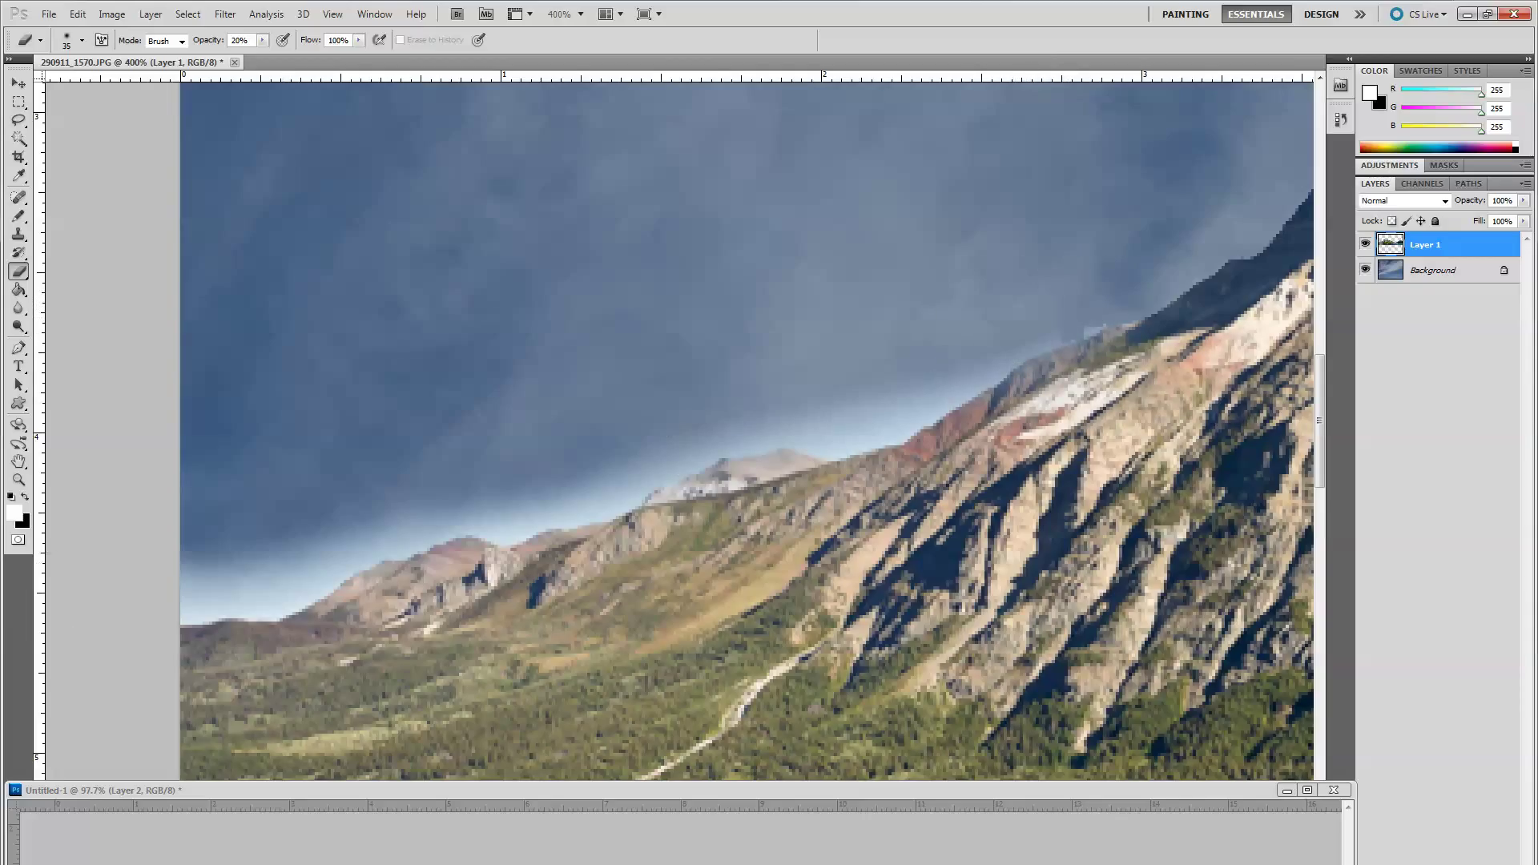
Reduce the Eraser to 9 px and blend away the blocky pale pixels where the left slope meets the dark upper ridge.
{"action": "left_click", "coordinate": [17, 481]}
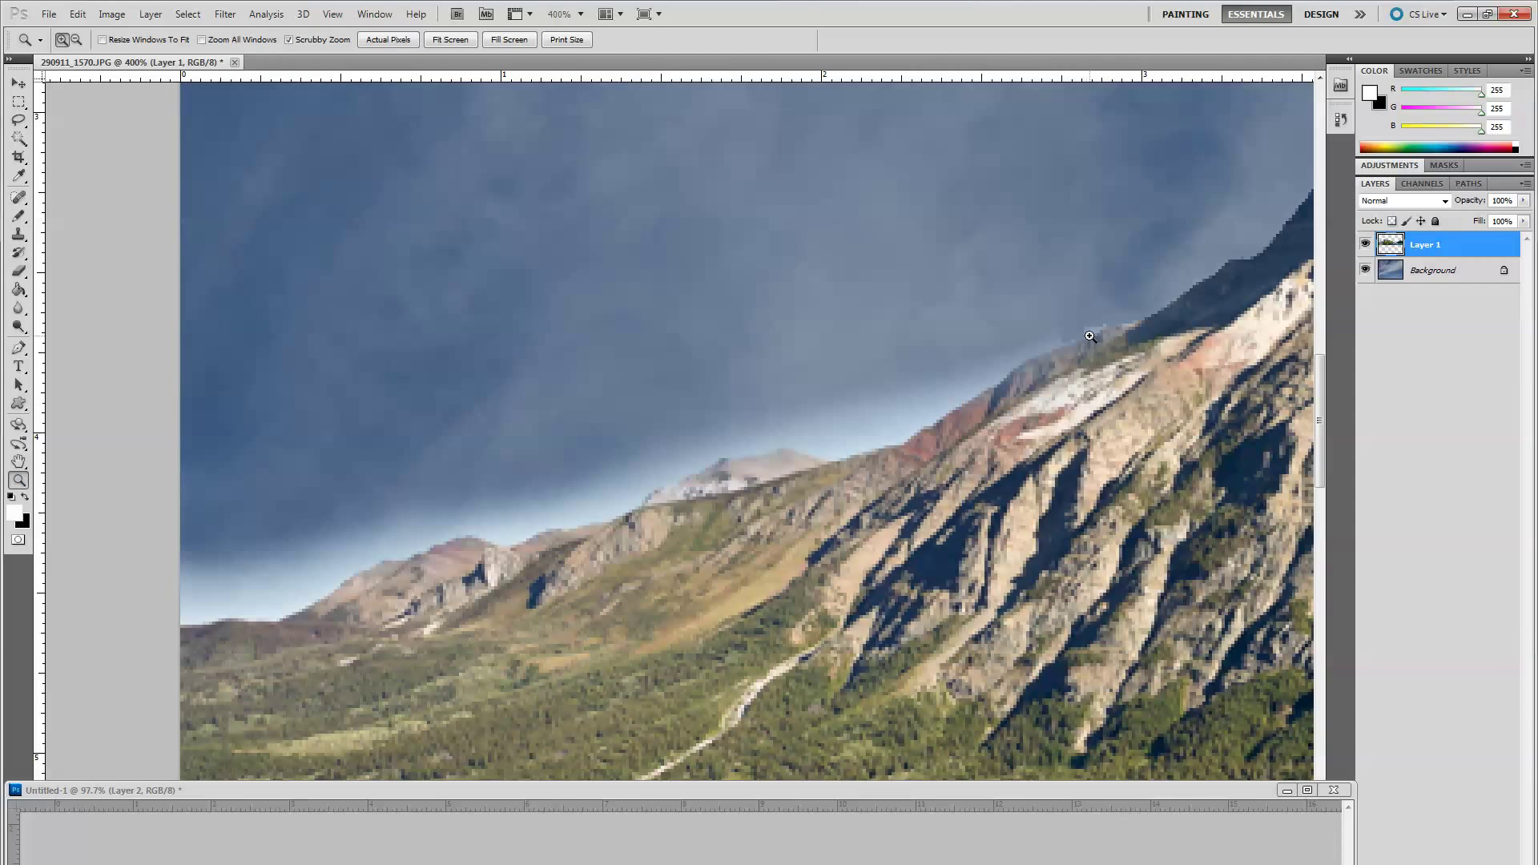
{"action": "left_click_drag", "start_coordinate": [1086, 337], "coordinate": [1175, 368]}
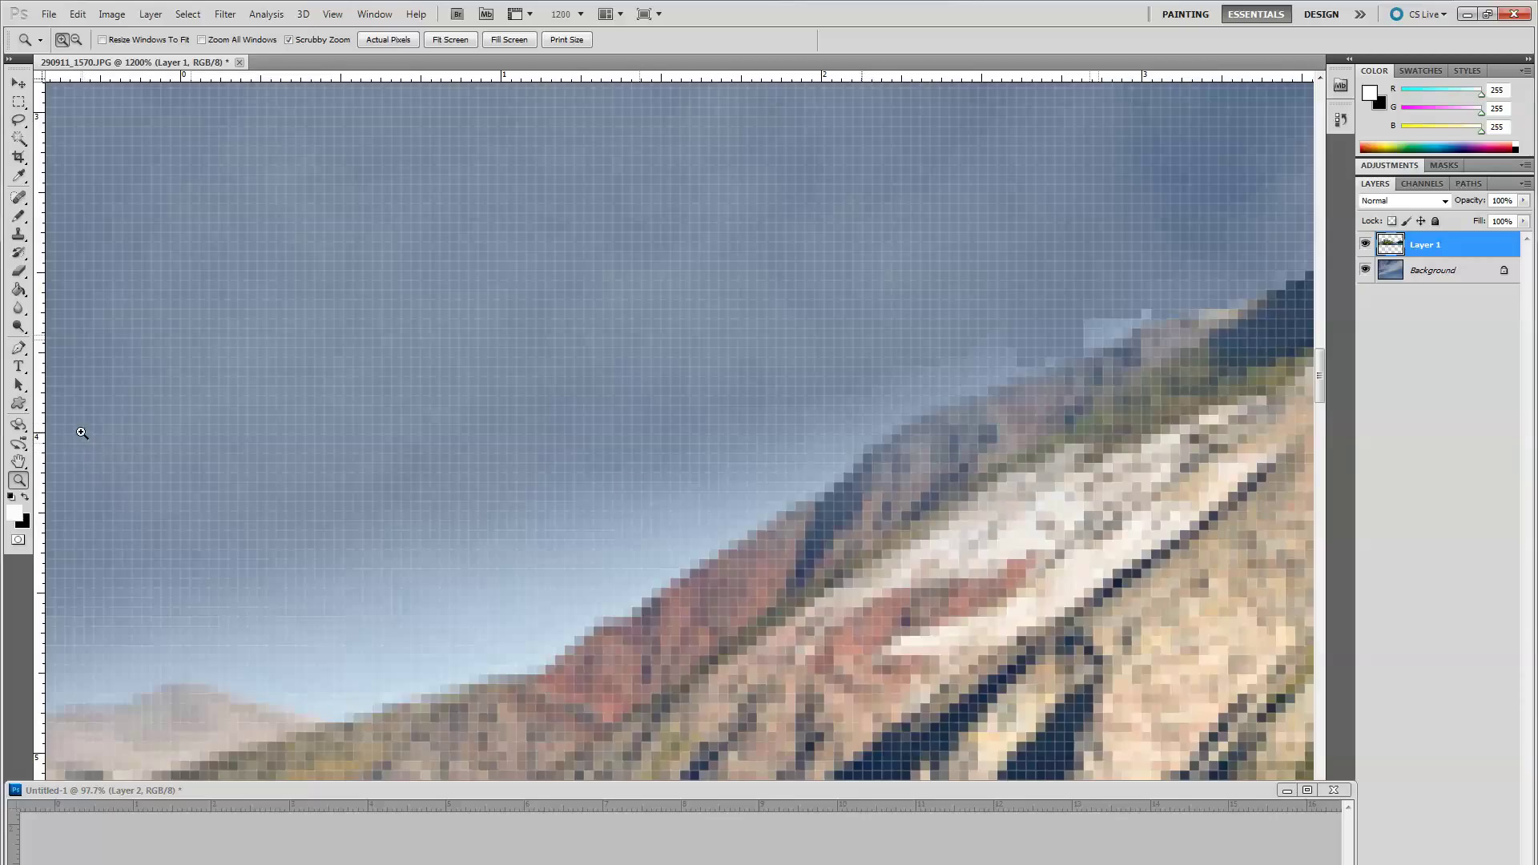
{"action": "left_click", "coordinate": [18, 271]}
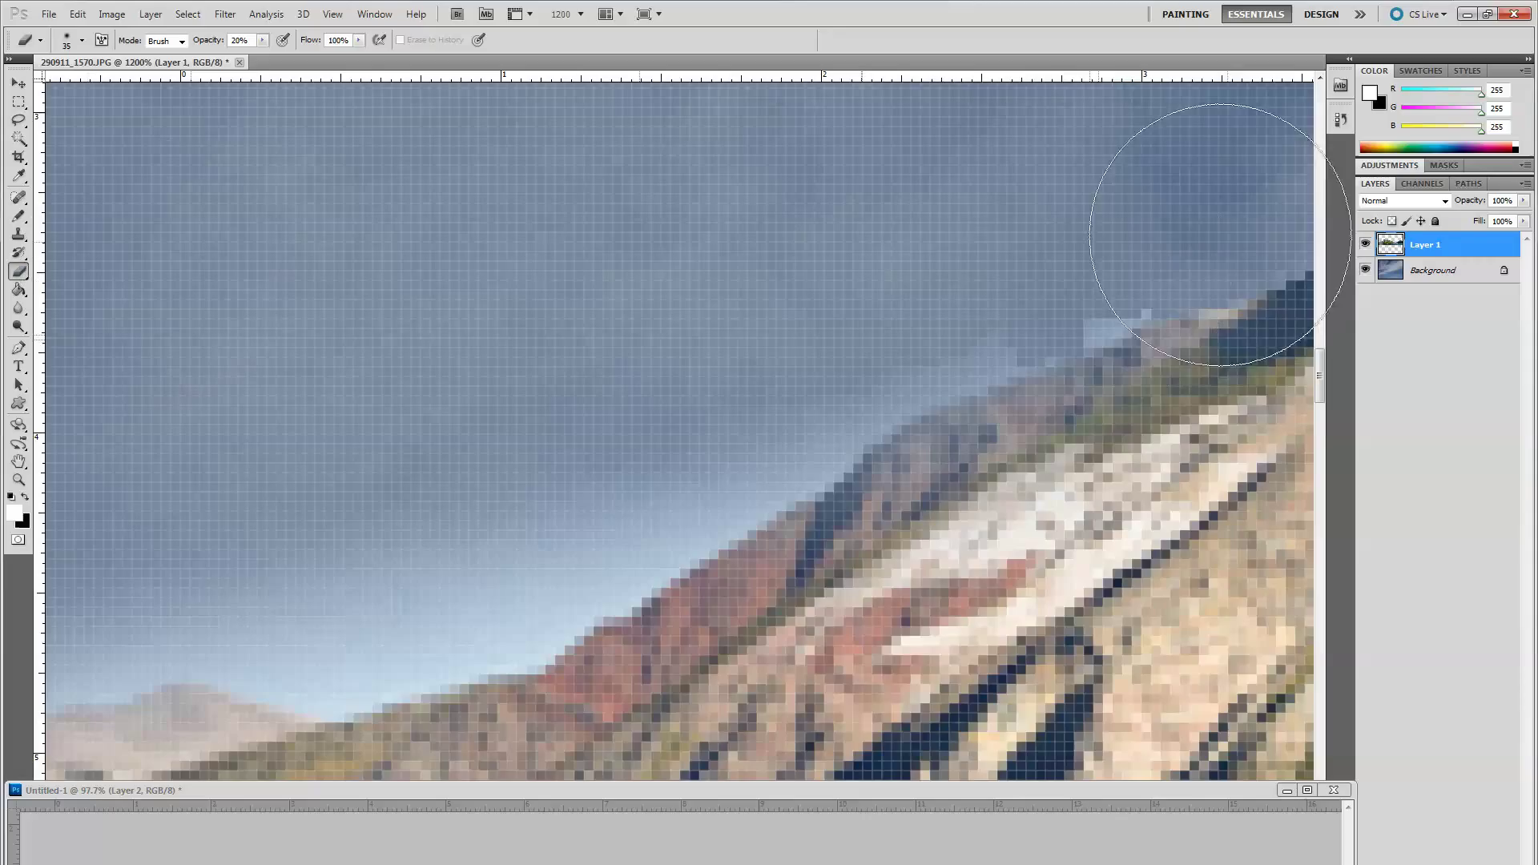
{"action": "key", "text": "bracketleft"}
{"action": "key", "text": "bracketleft"}
{"action": "key", "text": "bracketleft"}
{"action": "key", "text": "bracketleft"}
{"action": "key", "text": "bracketleft"}
{"action": "key", "text": "bracketleft"}
{"action": "left_click_drag", "start_coordinate": [1125, 284], "coordinate": [1060, 323]}
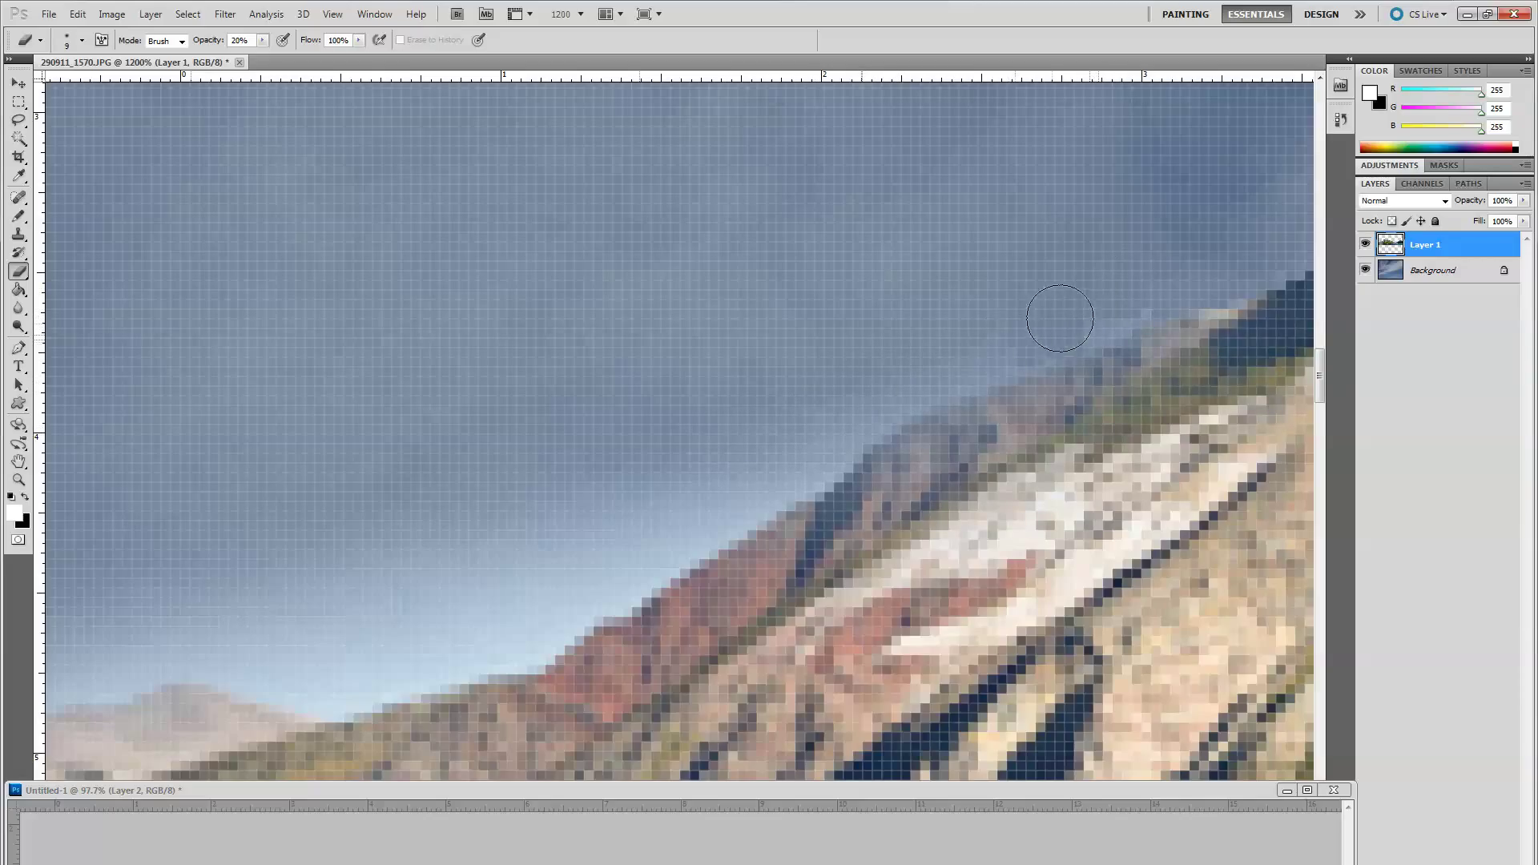
{"action": "mouse_move", "coordinate": [1006, 351]}
{"action": "left_mouse_down"}
{"action": "mouse_move", "coordinate": [1122, 291]}
{"action": "mouse_move", "coordinate": [1105, 319]}
{"action": "mouse_move", "coordinate": [1117, 299]}
{"action": "left_mouse_up"}
{"action": "mouse_move", "coordinate": [915, 361]}
{"action": "left_mouse_down"}
{"action": "mouse_move", "coordinate": [1073, 319]}
{"action": "mouse_move", "coordinate": [1148, 275]}
{"action": "left_mouse_up"}
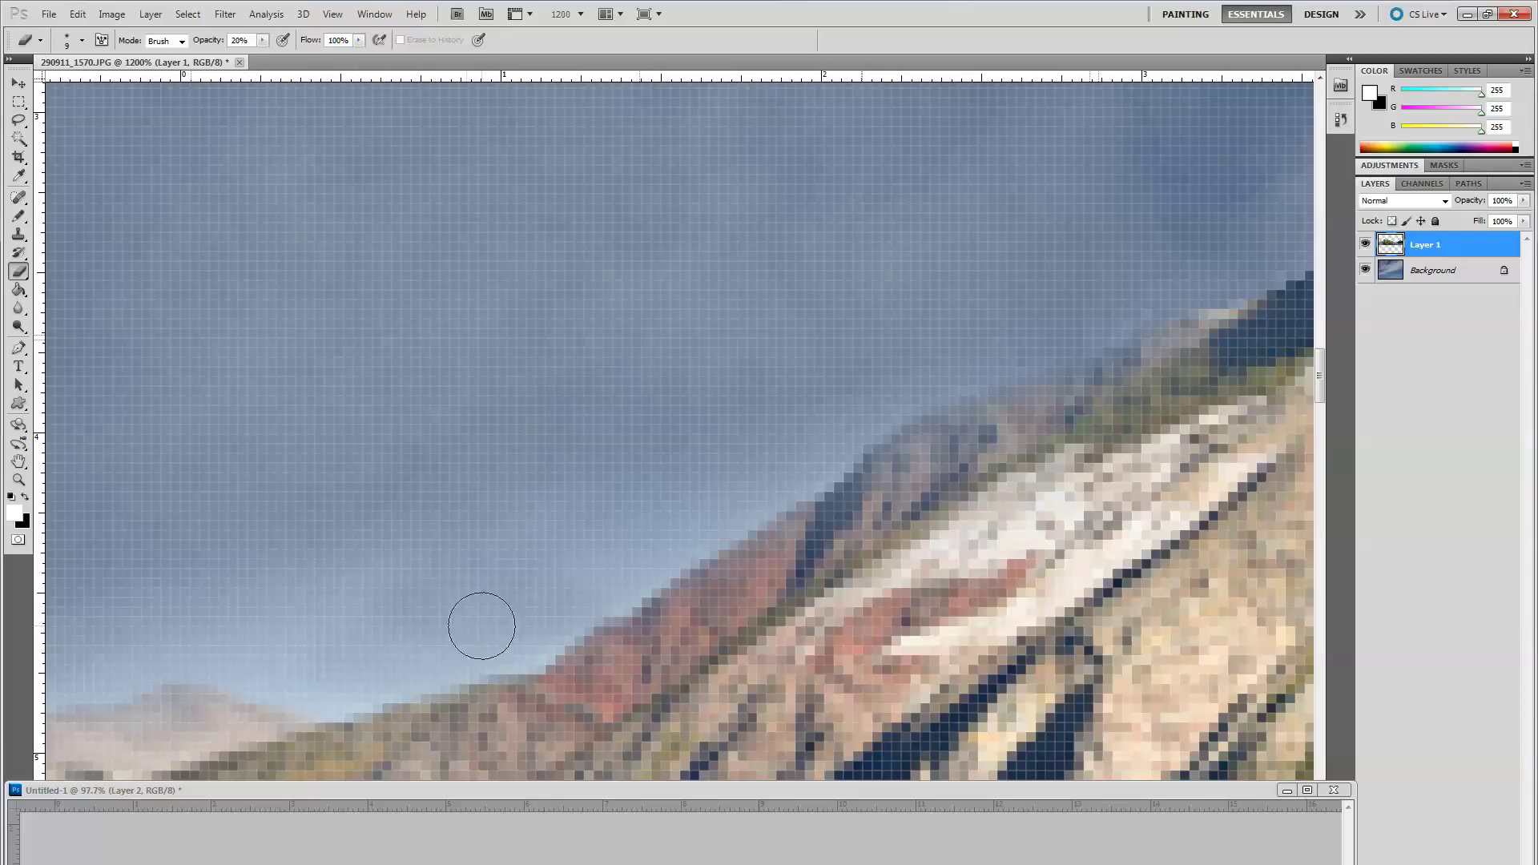
Fade the pale sky above the red rock slope and around the small light-coloured distant peak with soft Eraser strokes.
{"action": "mouse_move", "coordinate": [336, 641]}
{"action": "left_mouse_down"}
{"action": "mouse_move", "coordinate": [318, 676]}
{"action": "mouse_move", "coordinate": [374, 672]}
{"action": "mouse_move", "coordinate": [529, 632]}
{"action": "mouse_move", "coordinate": [617, 539]}
{"action": "mouse_move", "coordinate": [619, 573]}
{"action": "left_mouse_up"}
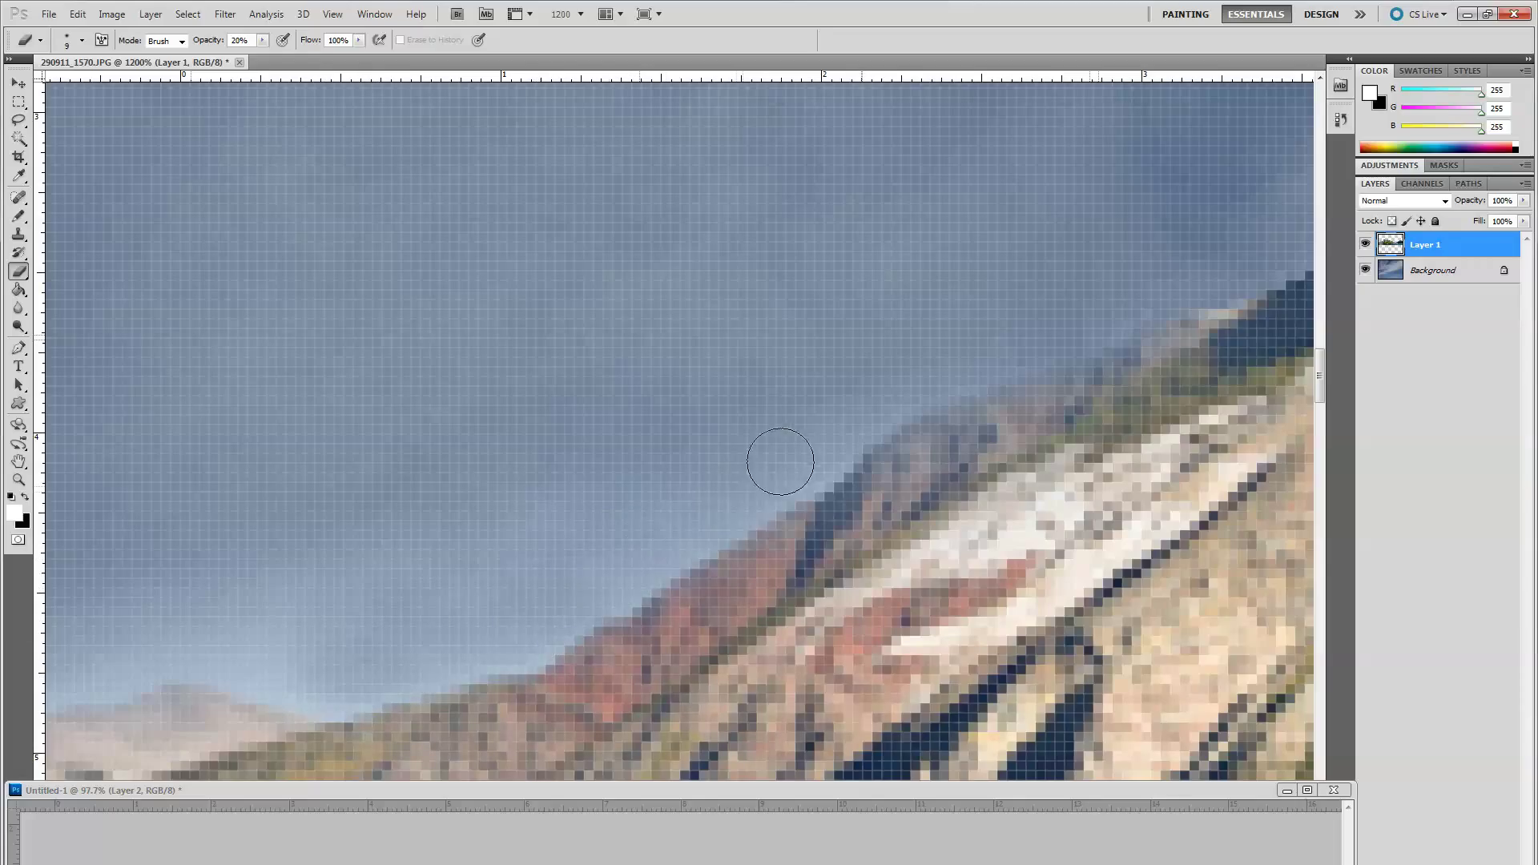
{"action": "mouse_move", "coordinate": [276, 669]}
{"action": "left_mouse_down"}
{"action": "mouse_move", "coordinate": [349, 691]}
{"action": "mouse_move", "coordinate": [233, 628]}
{"action": "mouse_move", "coordinate": [357, 574]}
{"action": "mouse_move", "coordinate": [212, 630]}
{"action": "mouse_move", "coordinate": [316, 665]}
{"action": "mouse_move", "coordinate": [196, 622]}
{"action": "mouse_move", "coordinate": [253, 629]}
{"action": "mouse_move", "coordinate": [309, 676]}
{"action": "mouse_move", "coordinate": [289, 662]}
{"action": "mouse_move", "coordinate": [285, 614]}
{"action": "mouse_move", "coordinate": [570, 515]}
{"action": "mouse_move", "coordinate": [76, 659]}
{"action": "mouse_move", "coordinate": [121, 631]}
{"action": "left_mouse_up"}
{"action": "mouse_move", "coordinate": [264, 598]}
{"action": "left_mouse_down"}
{"action": "mouse_move", "coordinate": [459, 508]}
{"action": "mouse_move", "coordinate": [768, 429]}
{"action": "mouse_move", "coordinate": [1033, 291]}
{"action": "left_mouse_up"}
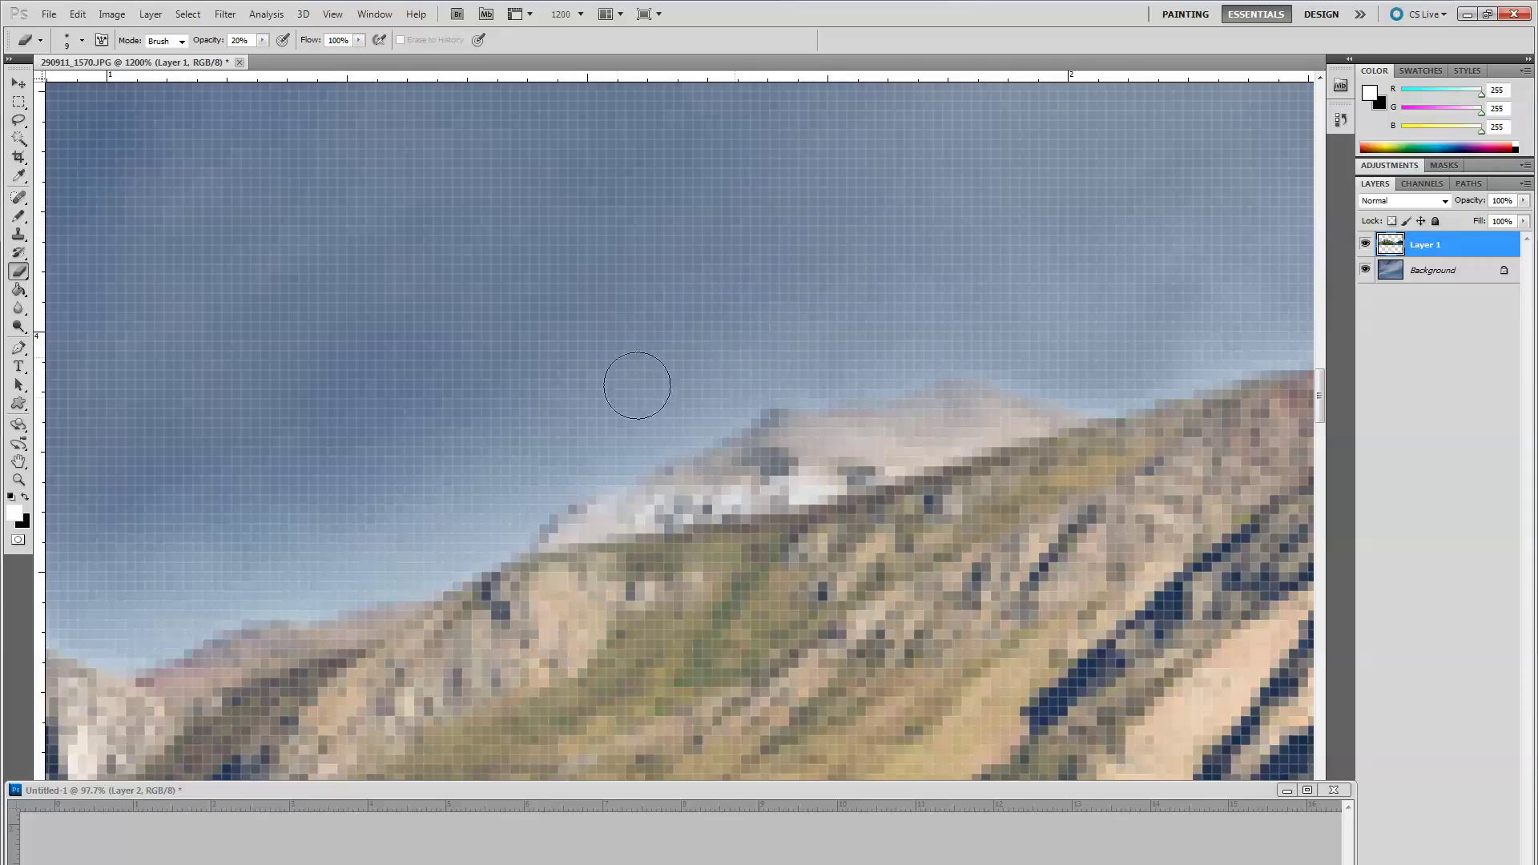
{"action": "left_click_drag", "start_coordinate": [93, 535], "coordinate": [790, 256]}
{"action": "mouse_move", "coordinate": [787, 310]}
{"action": "left_mouse_down"}
{"action": "mouse_move", "coordinate": [673, 342]}
{"action": "mouse_move", "coordinate": [814, 329]}
{"action": "mouse_move", "coordinate": [646, 317]}
{"action": "mouse_move", "coordinate": [804, 323]}
{"action": "mouse_move", "coordinate": [490, 366]}
{"action": "mouse_move", "coordinate": [523, 362]}
{"action": "left_mouse_up"}
{"action": "mouse_move", "coordinate": [720, 300]}
{"action": "left_mouse_down"}
{"action": "mouse_move", "coordinate": [685, 311]}
{"action": "mouse_move", "coordinate": [773, 327]}
{"action": "mouse_move", "coordinate": [532, 353]}
{"action": "mouse_move", "coordinate": [310, 460]}
{"action": "mouse_move", "coordinate": [410, 405]}
{"action": "mouse_move", "coordinate": [433, 403]}
{"action": "mouse_move", "coordinate": [382, 425]}
{"action": "mouse_move", "coordinate": [522, 378]}
{"action": "mouse_move", "coordinate": [270, 429]}
{"action": "mouse_move", "coordinate": [393, 334]}
{"action": "mouse_move", "coordinate": [257, 374]}
{"action": "mouse_move", "coordinate": [177, 453]}
{"action": "mouse_move", "coordinate": [260, 465]}
{"action": "mouse_move", "coordinate": [238, 516]}
{"action": "mouse_move", "coordinate": [319, 476]}
{"action": "mouse_move", "coordinate": [153, 569]}
{"action": "mouse_move", "coordinate": [54, 584]}
{"action": "mouse_move", "coordinate": [112, 580]}
{"action": "mouse_move", "coordinate": [83, 579]}
{"action": "mouse_move", "coordinate": [157, 428]}
{"action": "mouse_move", "coordinate": [87, 453]}
{"action": "mouse_move", "coordinate": [49, 524]}
{"action": "mouse_move", "coordinate": [68, 472]}
{"action": "mouse_move", "coordinate": [204, 432]}
{"action": "mouse_move", "coordinate": [162, 493]}
{"action": "mouse_move", "coordinate": [262, 449]}
{"action": "mouse_move", "coordinate": [147, 562]}
{"action": "mouse_move", "coordinate": [338, 504]}
{"action": "mouse_move", "coordinate": [561, 473]}
{"action": "left_mouse_up"}
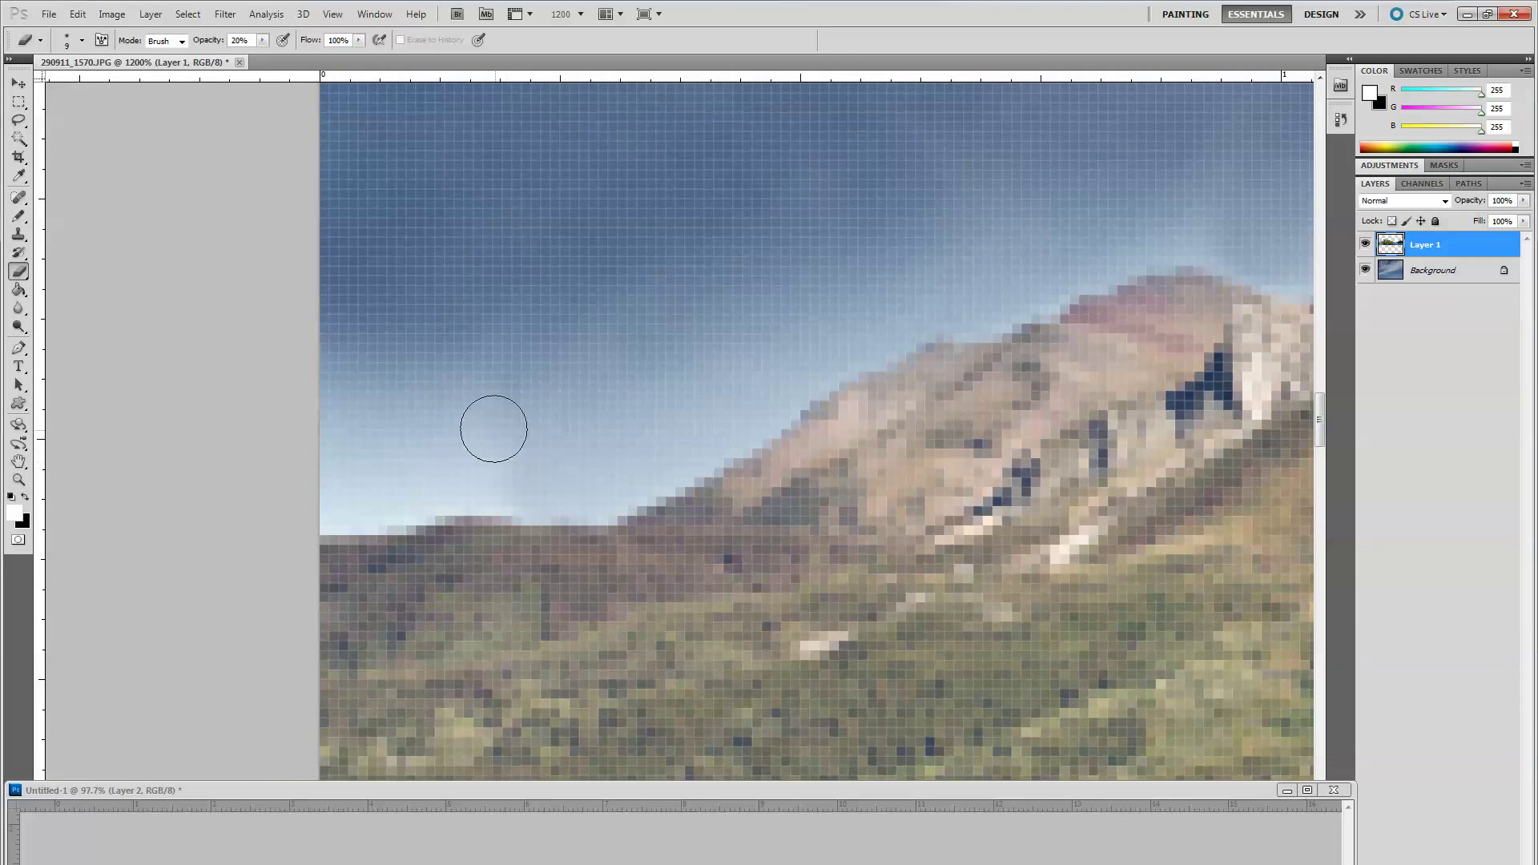
Blend the pale sky above the foothill at the panorama's far left edge and its adjoining ridge with repeated 20% Eraser strokes.
{"action": "mouse_move", "coordinate": [398, 353]}
{"action": "left_mouse_down"}
{"action": "mouse_move", "coordinate": [281, 467]}
{"action": "mouse_move", "coordinate": [470, 298]}
{"action": "left_mouse_up"}
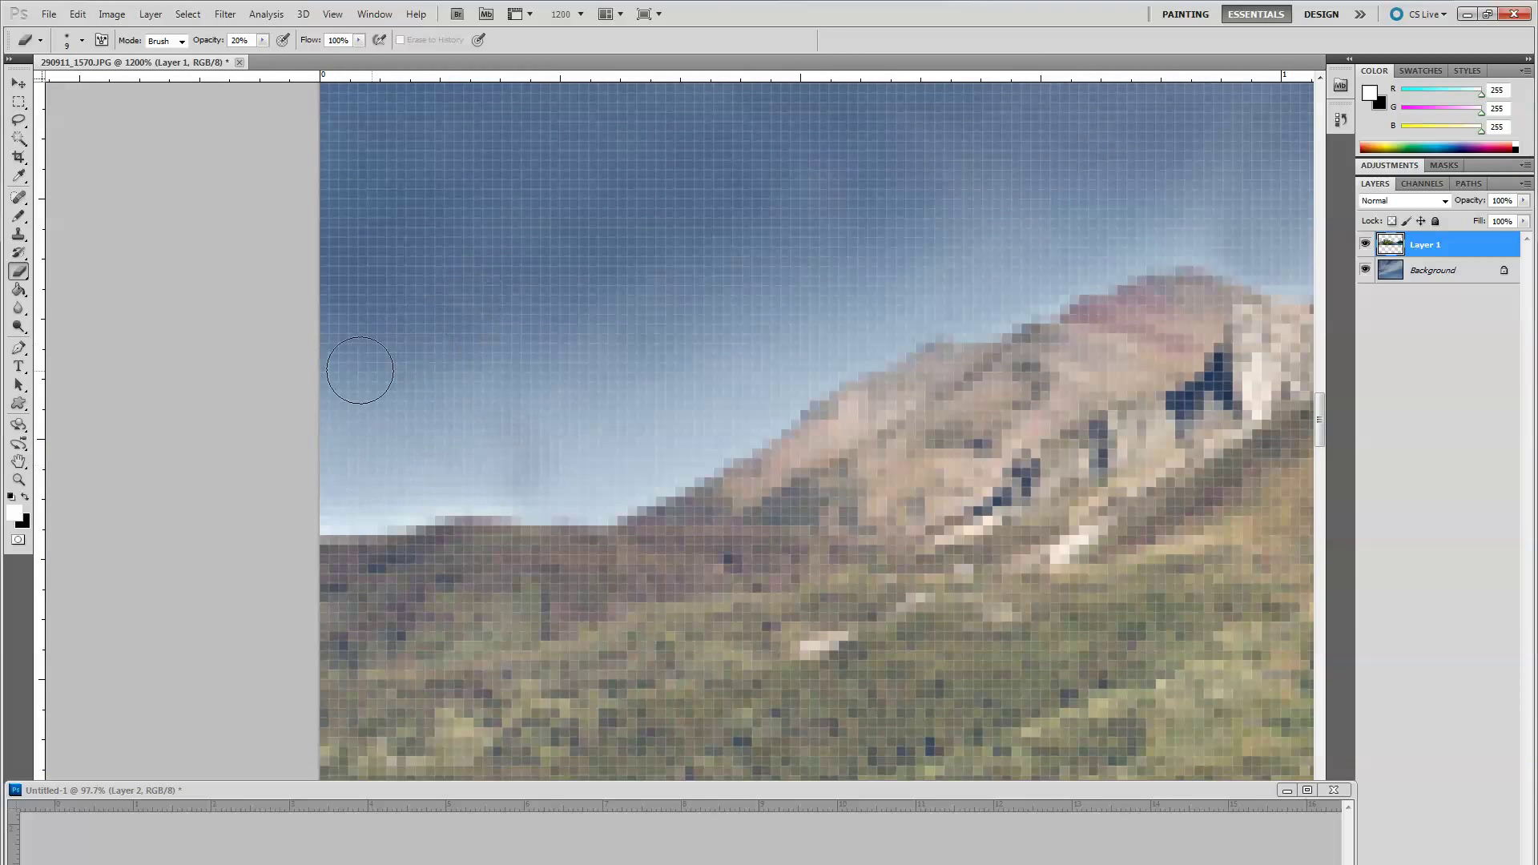
{"action": "mouse_move", "coordinate": [371, 426]}
{"action": "left_mouse_down"}
{"action": "mouse_move", "coordinate": [494, 457]}
{"action": "mouse_move", "coordinate": [512, 484]}
{"action": "mouse_move", "coordinate": [604, 483]}
{"action": "mouse_move", "coordinate": [333, 501]}
{"action": "mouse_move", "coordinate": [401, 480]}
{"action": "mouse_move", "coordinate": [318, 499]}
{"action": "mouse_move", "coordinate": [648, 419]}
{"action": "mouse_move", "coordinate": [665, 442]}
{"action": "mouse_move", "coordinate": [755, 381]}
{"action": "mouse_move", "coordinate": [896, 244]}
{"action": "mouse_move", "coordinate": [796, 333]}
{"action": "mouse_move", "coordinate": [847, 324]}
{"action": "mouse_move", "coordinate": [838, 340]}
{"action": "mouse_move", "coordinate": [593, 480]}
{"action": "mouse_move", "coordinate": [657, 450]}
{"action": "mouse_move", "coordinate": [430, 480]}
{"action": "mouse_move", "coordinate": [904, 197]}
{"action": "left_mouse_up"}
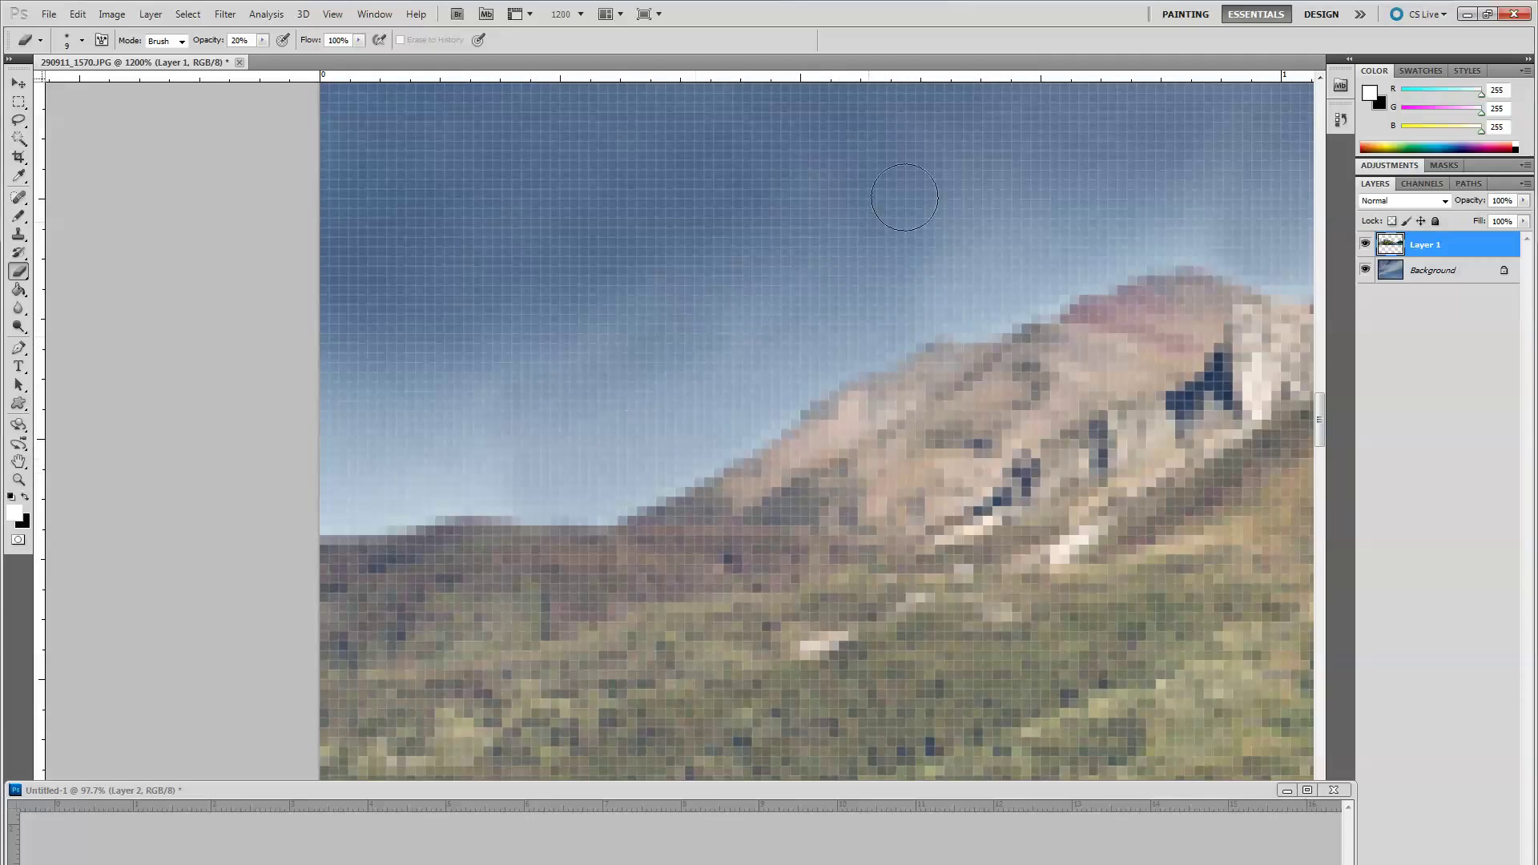
{"action": "mouse_move", "coordinate": [699, 305]}
{"action": "left_mouse_down"}
{"action": "mouse_move", "coordinate": [413, 392]}
{"action": "mouse_move", "coordinate": [388, 467]}
{"action": "mouse_move", "coordinate": [569, 483]}
{"action": "mouse_move", "coordinate": [700, 275]}
{"action": "left_mouse_up"}
{"action": "mouse_move", "coordinate": [877, 262]}
{"action": "left_mouse_down"}
{"action": "mouse_move", "coordinate": [948, 278]}
{"action": "mouse_move", "coordinate": [1041, 240]}
{"action": "mouse_move", "coordinate": [1087, 247]}
{"action": "mouse_move", "coordinate": [1221, 218]}
{"action": "mouse_move", "coordinate": [1302, 260]}
{"action": "left_mouse_up"}
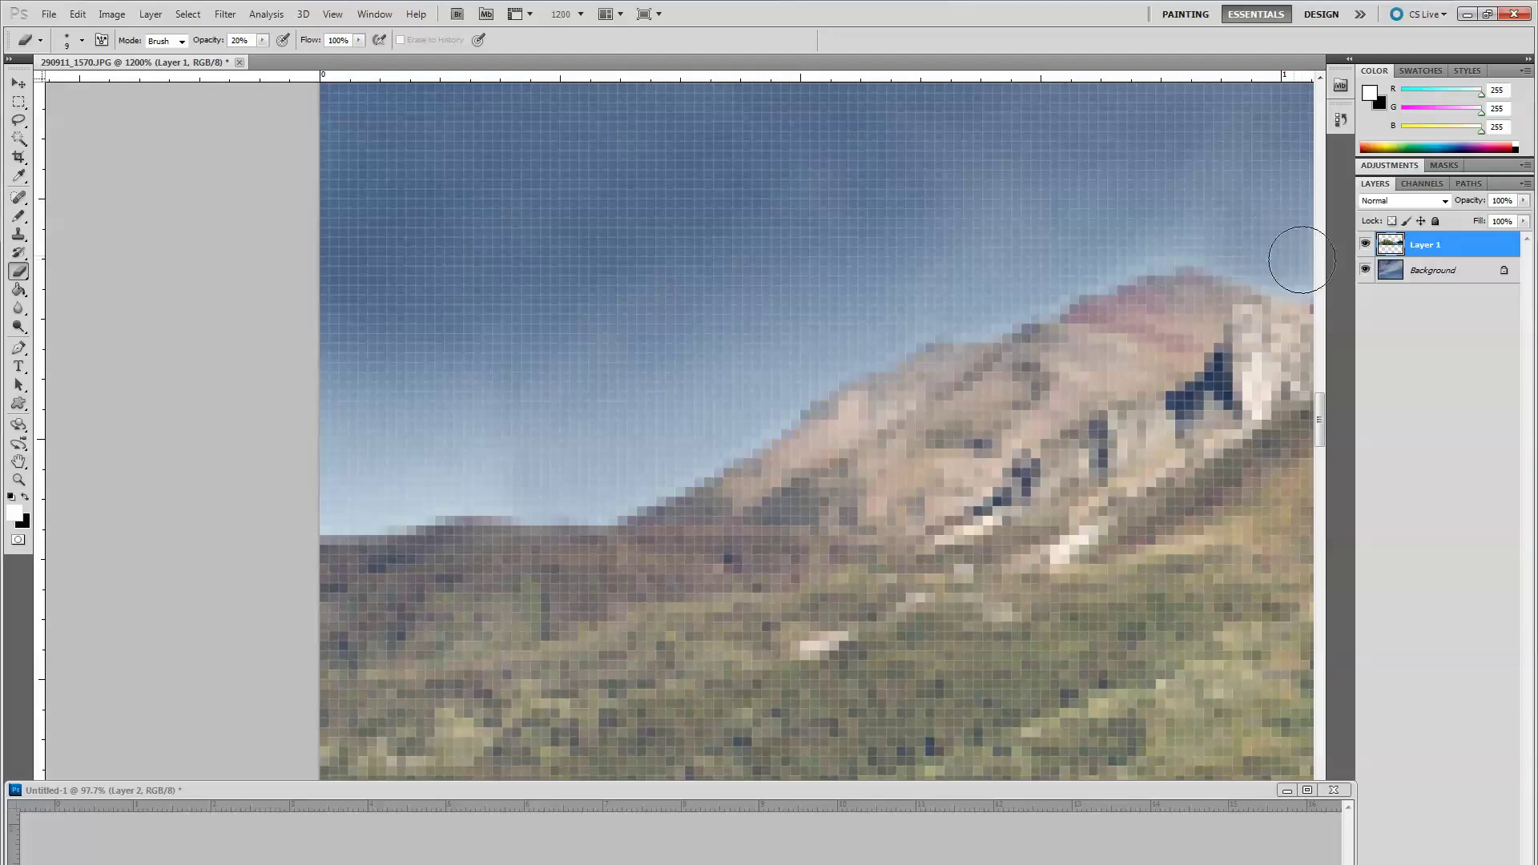
{"action": "mouse_move", "coordinate": [1195, 220]}
{"action": "left_mouse_down"}
{"action": "mouse_move", "coordinate": [1151, 240]}
{"action": "mouse_move", "coordinate": [1238, 229]}
{"action": "mouse_move", "coordinate": [1272, 248]}
{"action": "mouse_move", "coordinate": [1191, 237]}
{"action": "mouse_move", "coordinate": [1084, 251]}
{"action": "mouse_move", "coordinate": [922, 310]}
{"action": "mouse_move", "coordinate": [1034, 223]}
{"action": "mouse_move", "coordinate": [944, 266]}
{"action": "left_mouse_up"}
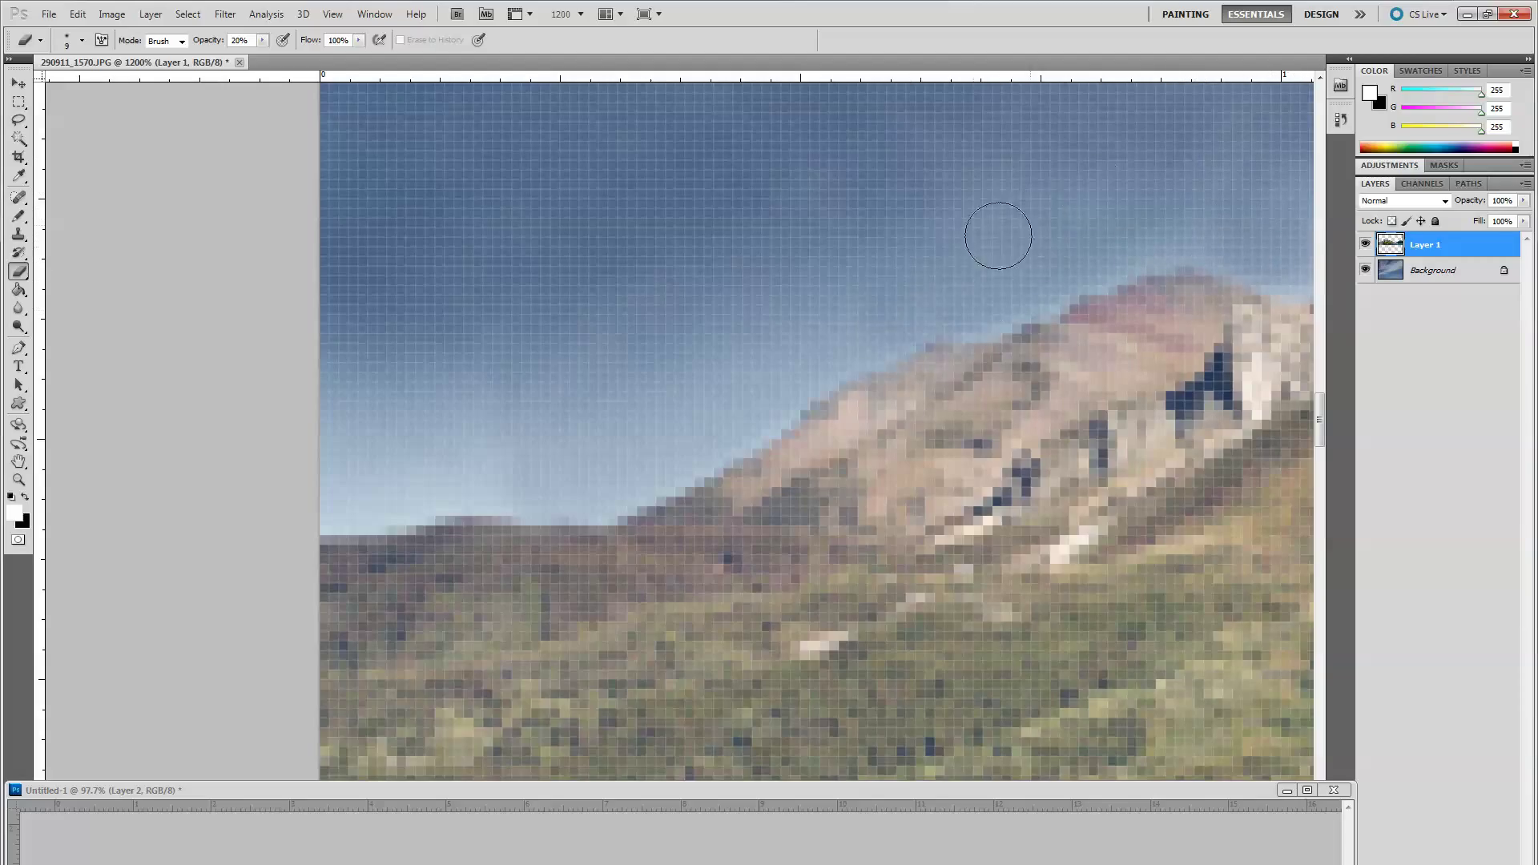
{"action": "mouse_move", "coordinate": [902, 314]}
{"action": "left_mouse_down"}
{"action": "mouse_move", "coordinate": [844, 329]}
{"action": "mouse_move", "coordinate": [687, 435]}
{"action": "mouse_move", "coordinate": [539, 484]}
{"action": "mouse_move", "coordinate": [492, 465]}
{"action": "mouse_move", "coordinate": [473, 484]}
{"action": "mouse_move", "coordinate": [312, 508]}
{"action": "mouse_move", "coordinate": [515, 446]}
{"action": "mouse_move", "coordinate": [379, 410]}
{"action": "mouse_move", "coordinate": [339, 322]}
{"action": "mouse_move", "coordinate": [357, 429]}
{"action": "mouse_move", "coordinate": [329, 436]}
{"action": "mouse_move", "coordinate": [376, 414]}
{"action": "mouse_move", "coordinate": [419, 429]}
{"action": "mouse_move", "coordinate": [566, 344]}
{"action": "mouse_move", "coordinate": [388, 475]}
{"action": "mouse_move", "coordinate": [555, 477]}
{"action": "mouse_move", "coordinate": [744, 363]}
{"action": "mouse_move", "coordinate": [805, 279]}
{"action": "left_mouse_up"}
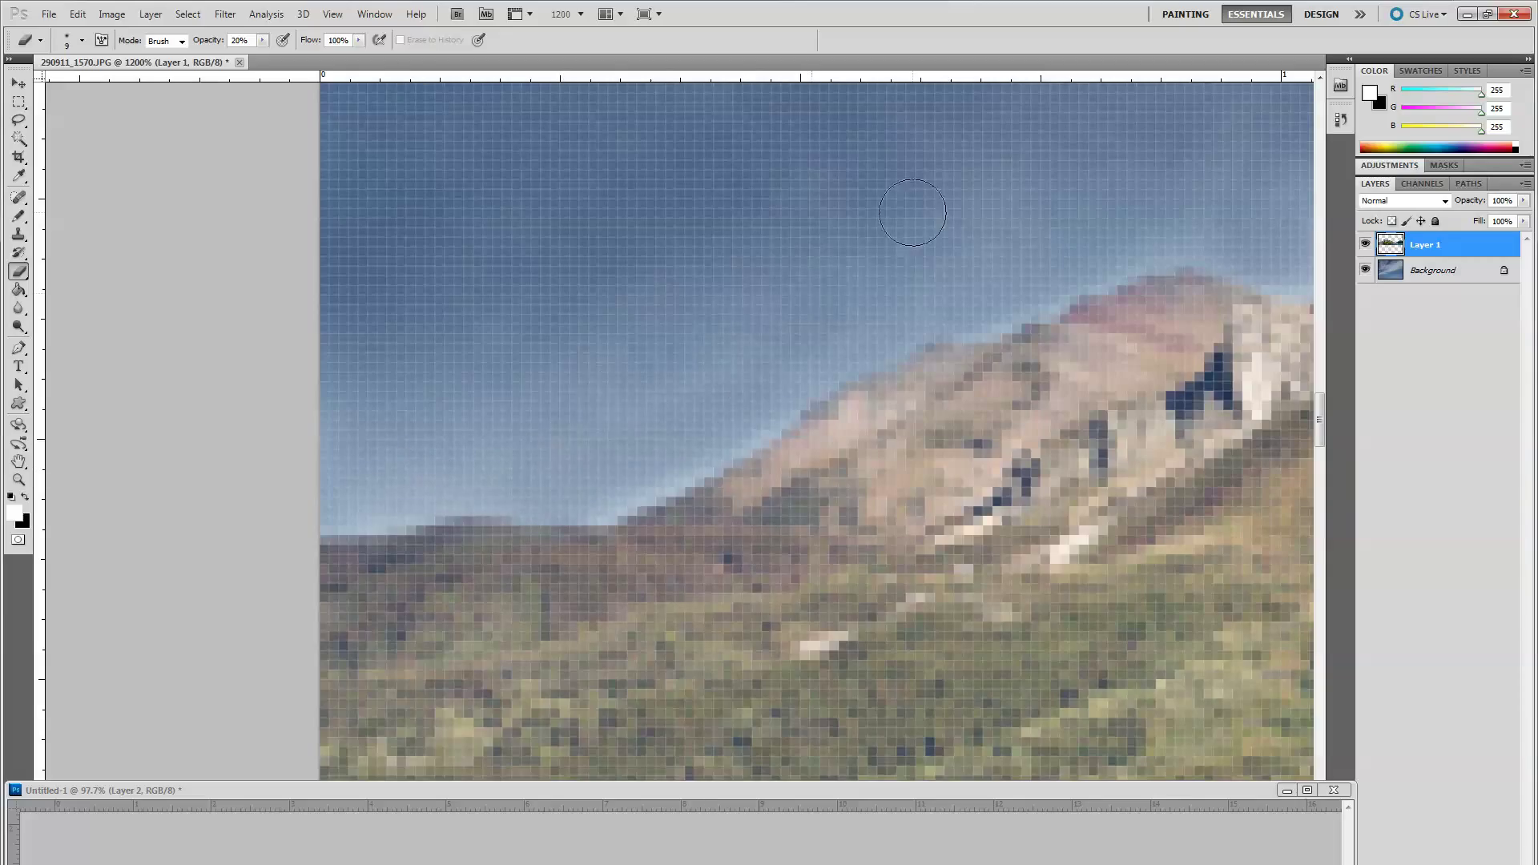
{"action": "mouse_move", "coordinate": [519, 344]}
{"action": "left_mouse_down"}
{"action": "mouse_move", "coordinate": [665, 438]}
{"action": "mouse_move", "coordinate": [697, 435]}
{"action": "mouse_move", "coordinate": [590, 491]}
{"action": "mouse_move", "coordinate": [794, 373]}
{"action": "left_mouse_up"}
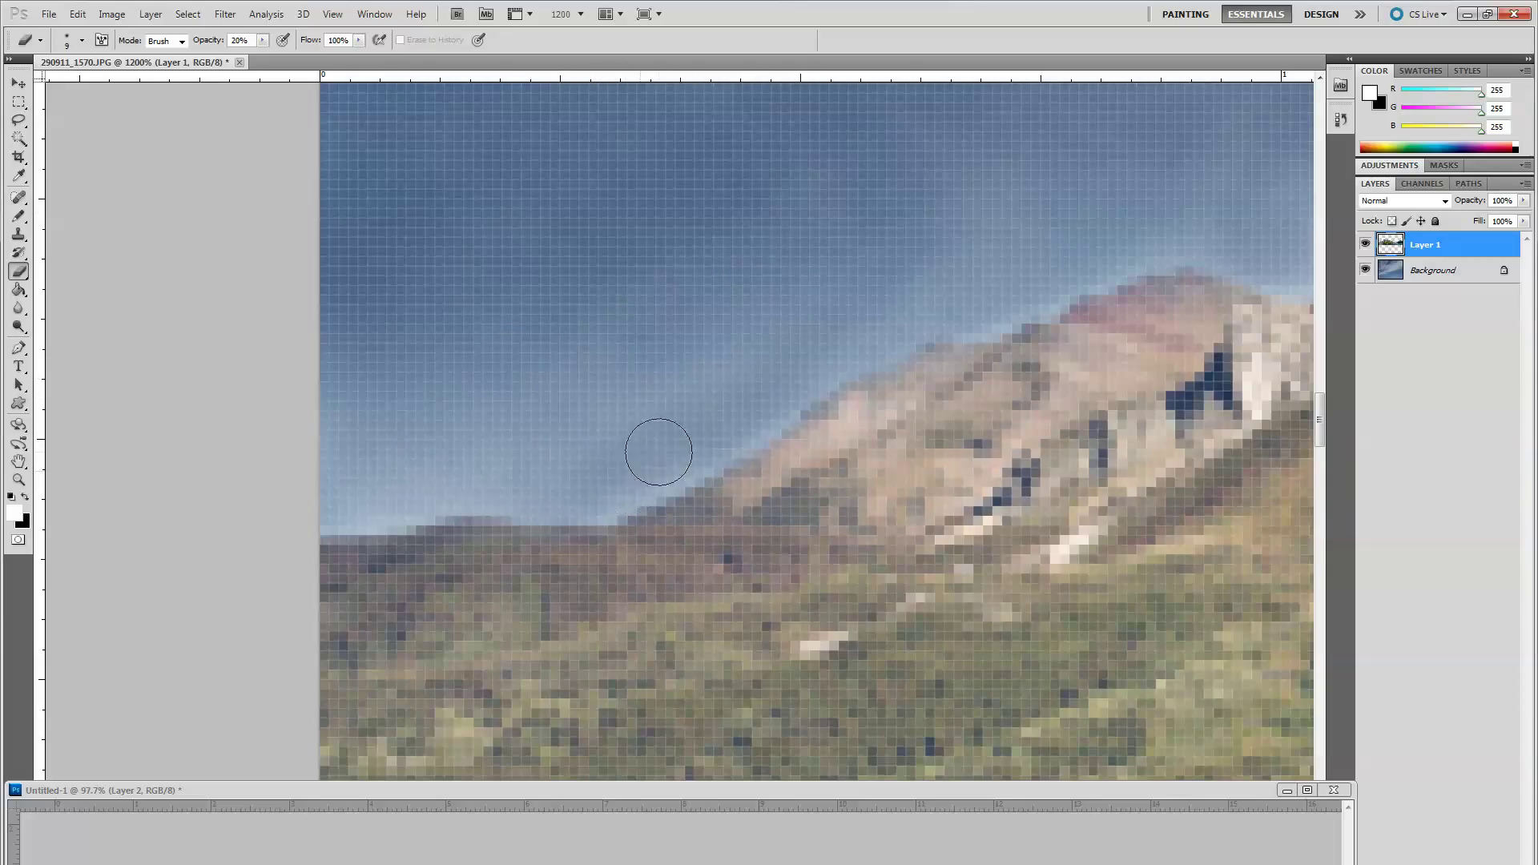
{"action": "mouse_move", "coordinate": [850, 320]}
{"action": "left_mouse_down"}
{"action": "mouse_move", "coordinate": [1005, 281]}
{"action": "mouse_move", "coordinate": [1122, 227]}
{"action": "mouse_move", "coordinate": [1259, 244]}
{"action": "mouse_move", "coordinate": [1297, 198]}
{"action": "left_mouse_up"}
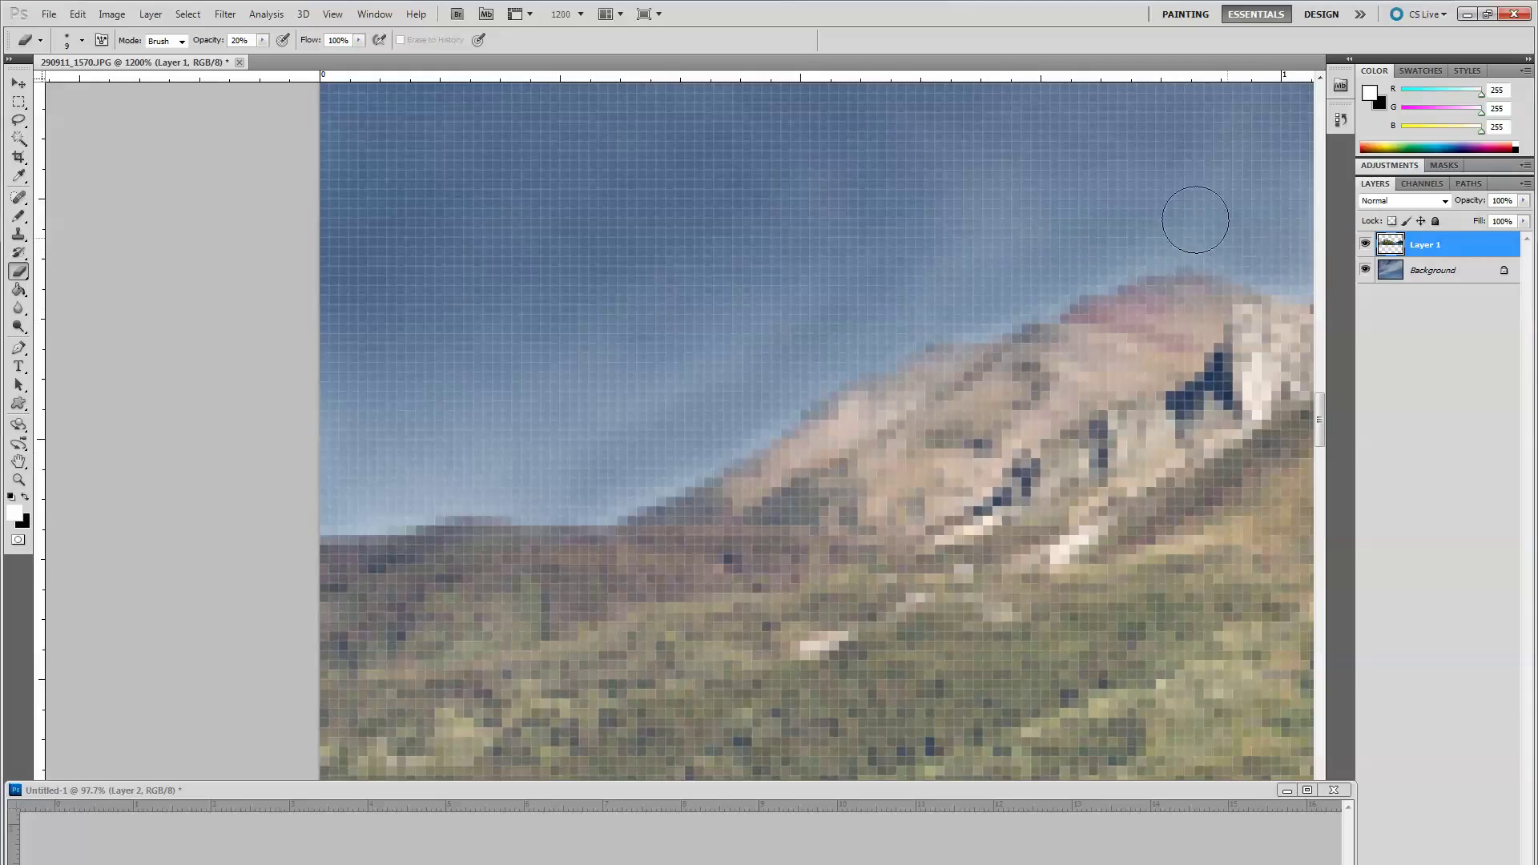
{"action": "mouse_move", "coordinate": [463, 444]}
{"action": "left_mouse_down"}
{"action": "mouse_move", "coordinate": [611, 422]}
{"action": "mouse_move", "coordinate": [515, 416]}
{"action": "mouse_move", "coordinate": [496, 511]}
{"action": "mouse_move", "coordinate": [341, 494]}
{"action": "left_mouse_up"}
{"action": "left_click_drag", "start_coordinate": [350, 384], "coordinate": [305, 343]}
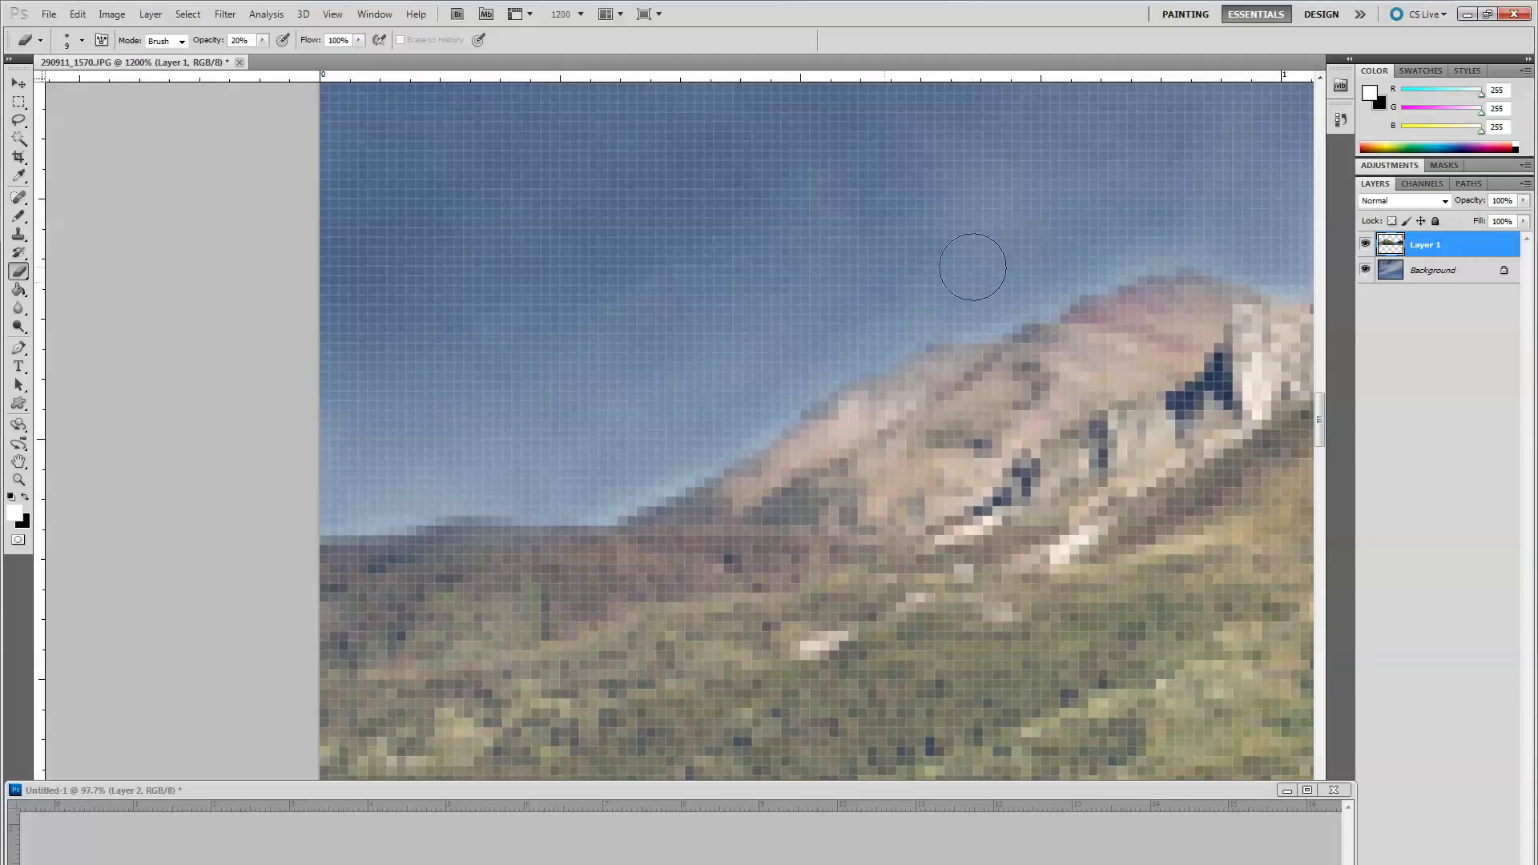
{"action": "mouse_move", "coordinate": [1183, 233]}
{"action": "left_mouse_down"}
{"action": "mouse_move", "coordinate": [1006, 302]}
{"action": "mouse_move", "coordinate": [1004, 284]}
{"action": "left_mouse_up"}
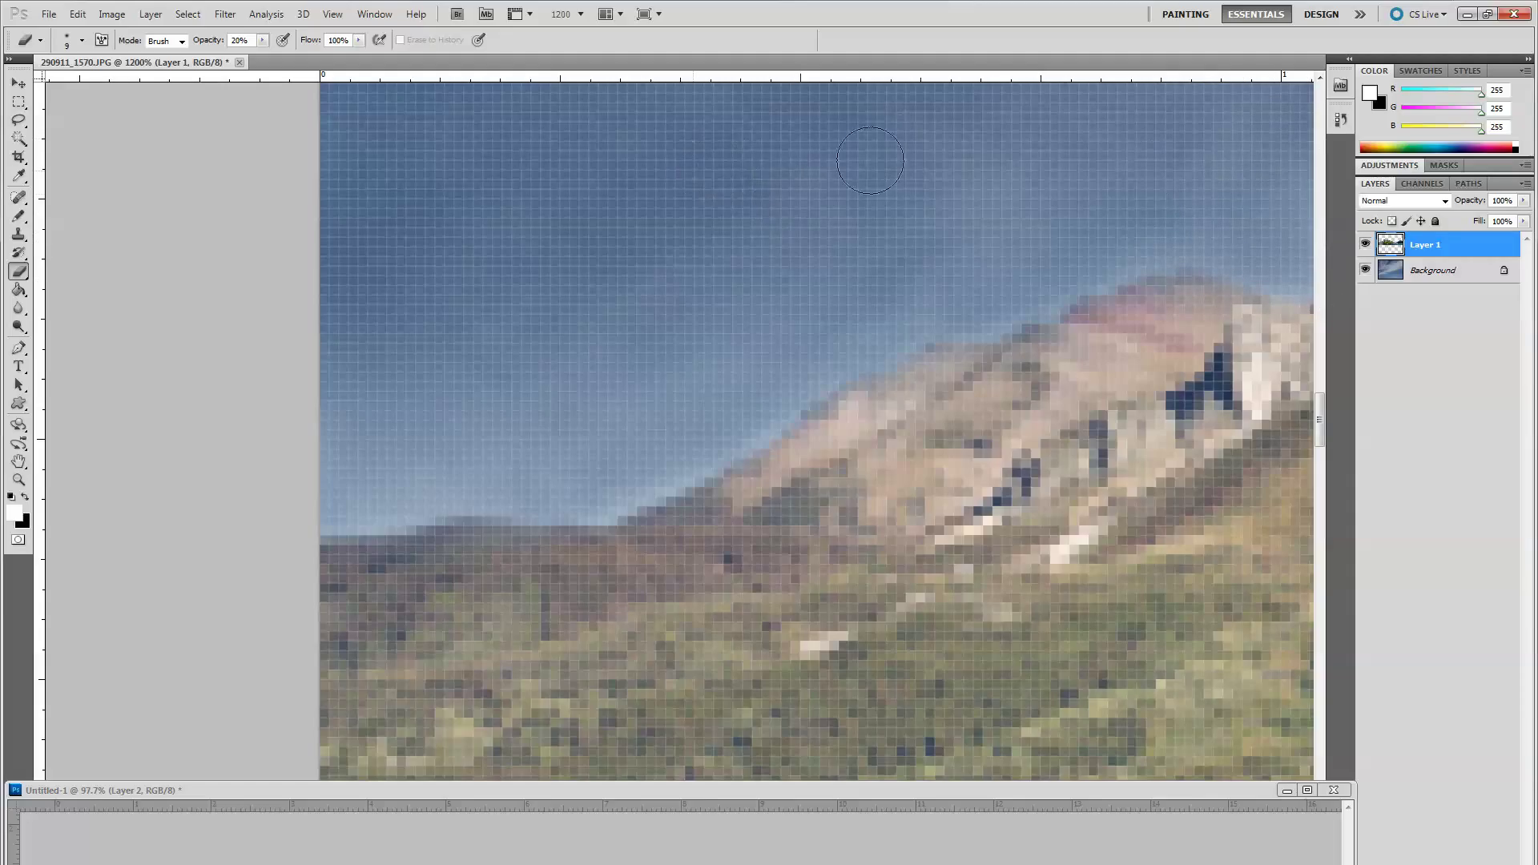
{"action": "mouse_move", "coordinate": [389, 440]}
{"action": "left_mouse_down"}
{"action": "mouse_move", "coordinate": [343, 483]}
{"action": "mouse_move", "coordinate": [377, 474]}
{"action": "left_mouse_up"}
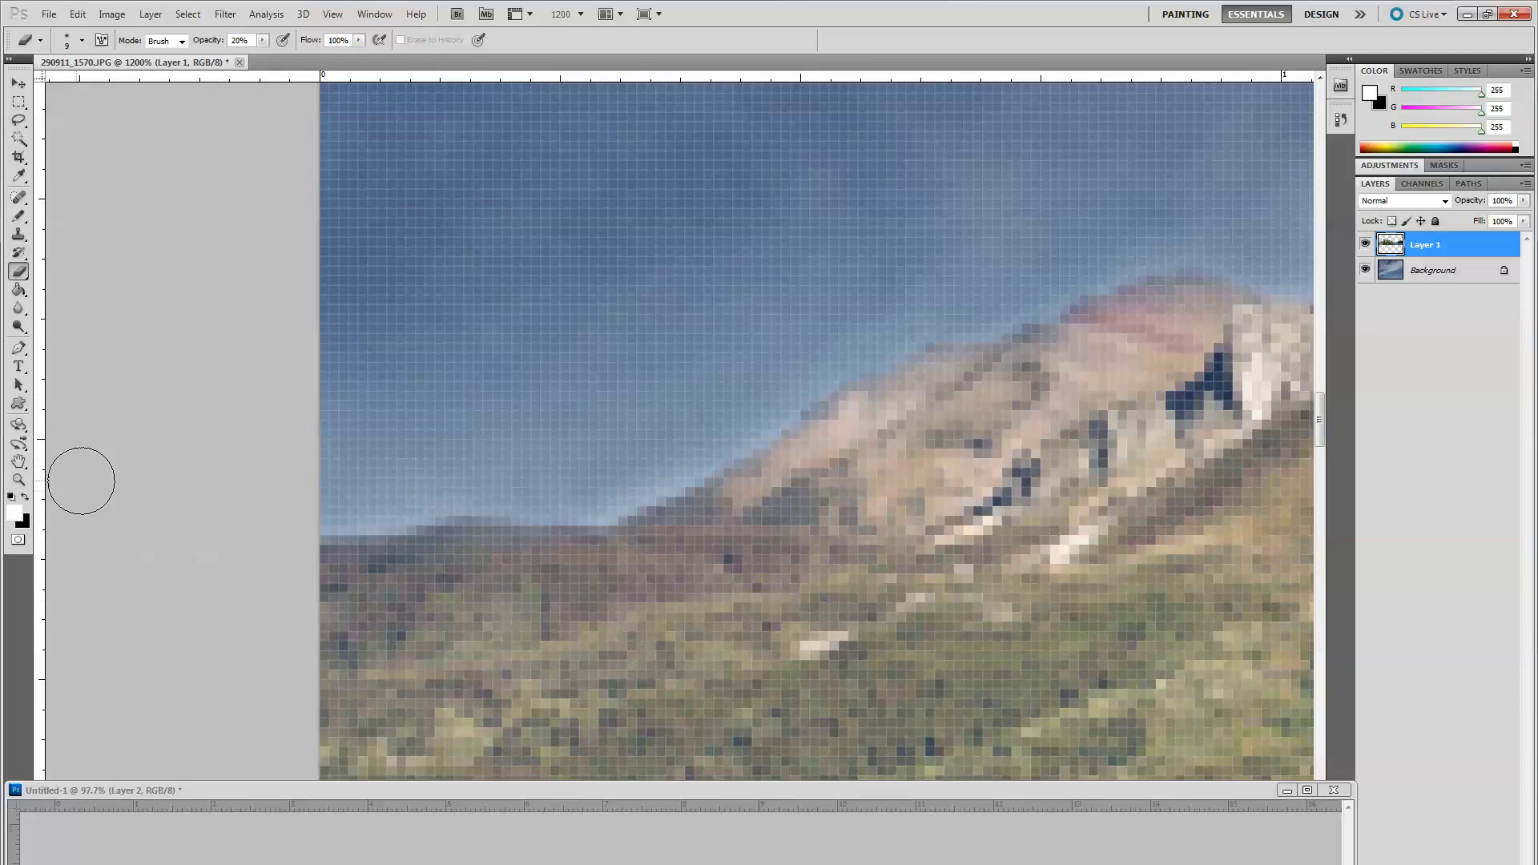
{"action": "left_click", "coordinate": [17, 480]}
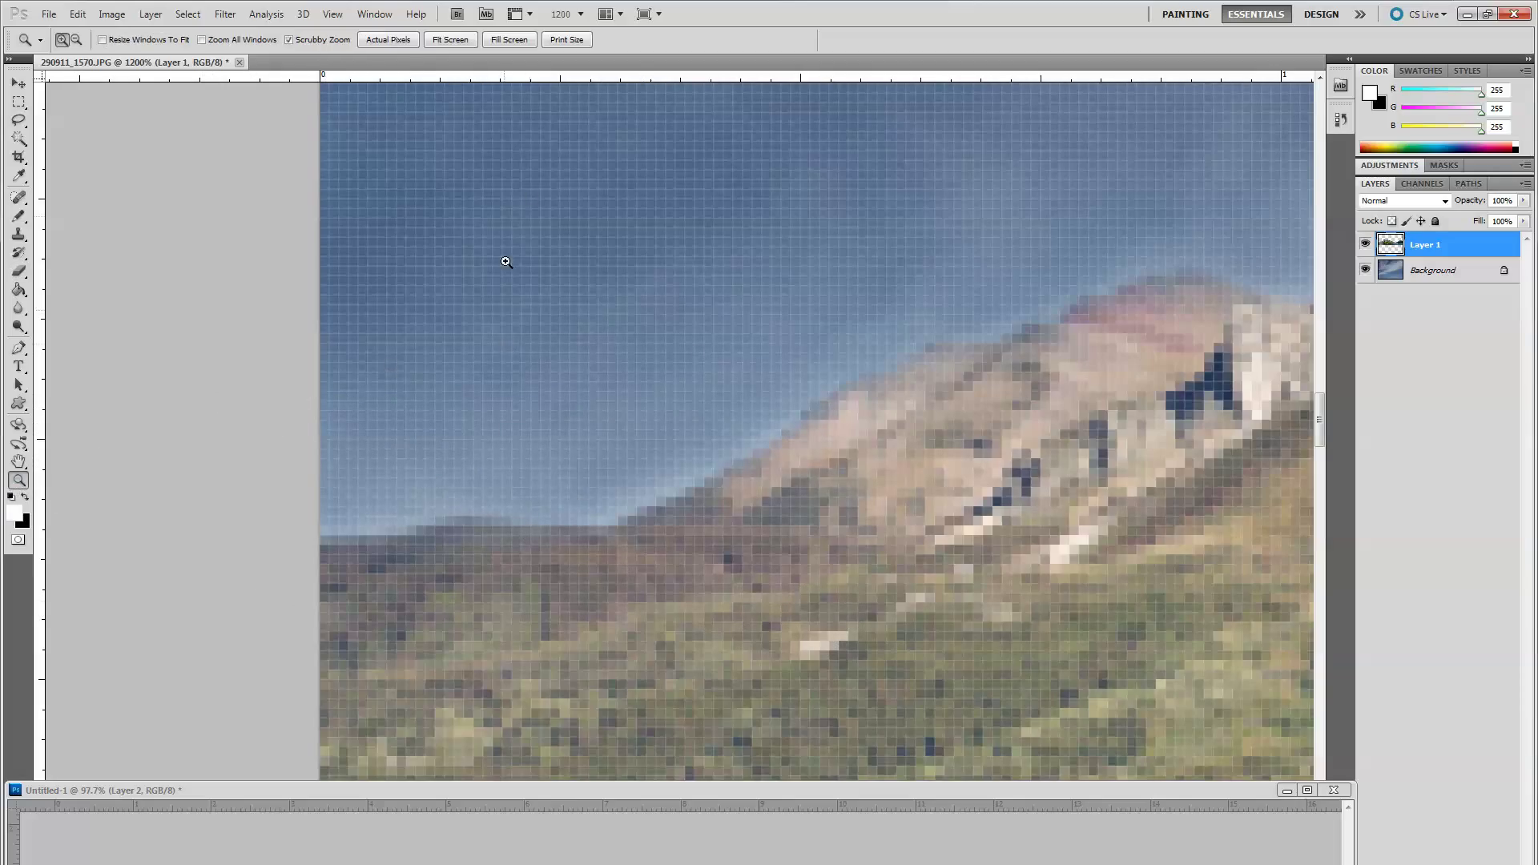
{"action": "left_click", "coordinate": [450, 40]}
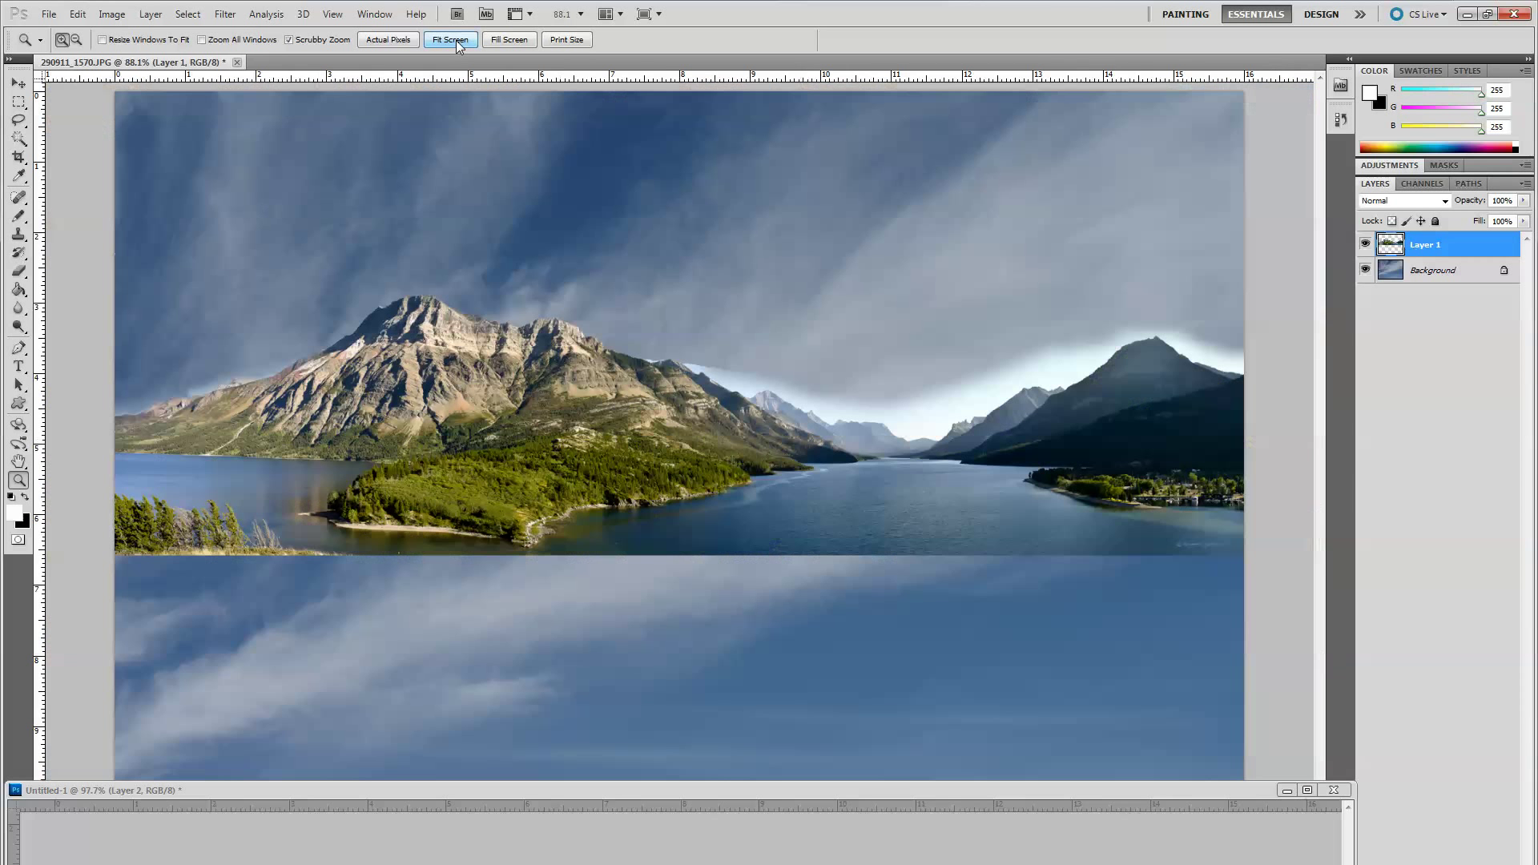